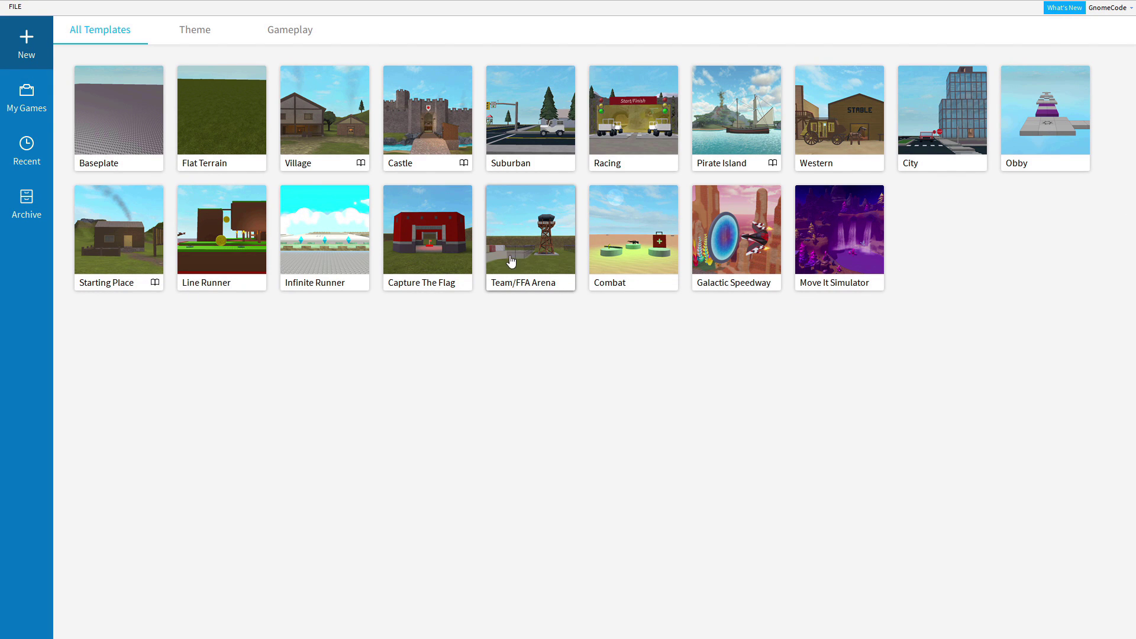
Step: Create a new place from the Baseplate template
{"action": "left_click", "coordinate": [134, 131]}
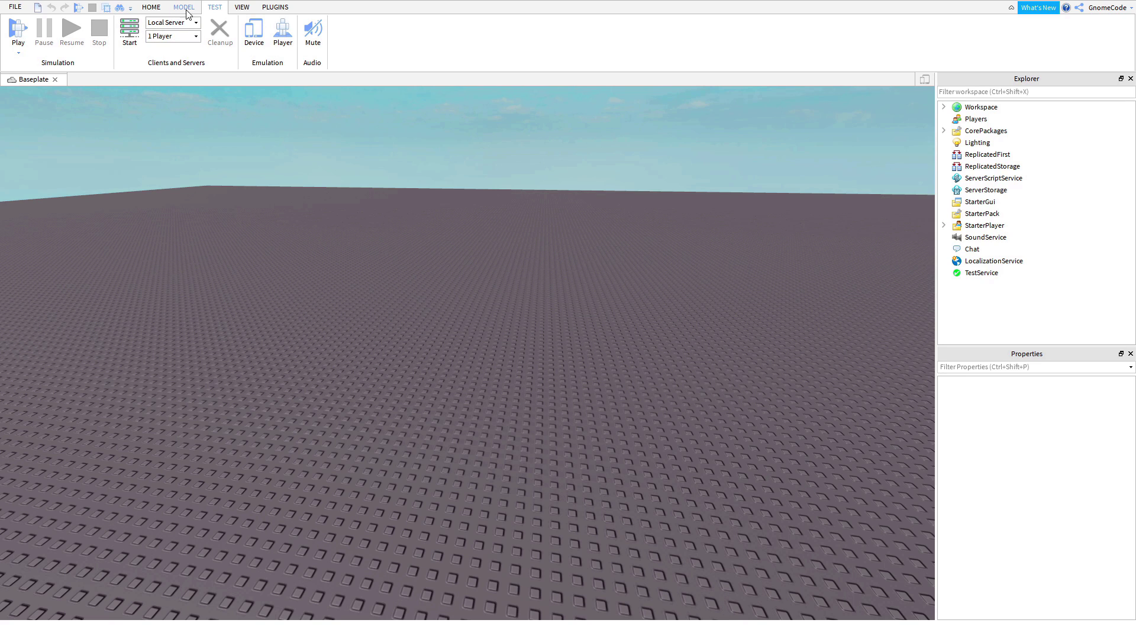
{"action": "left_click", "coordinate": [151, 8]}
{"action": "left_click", "coordinate": [215, 9]}
{"action": "scroll", "coordinate": [246, 9], "scroll_direction": "down", "scroll_amount": 2}
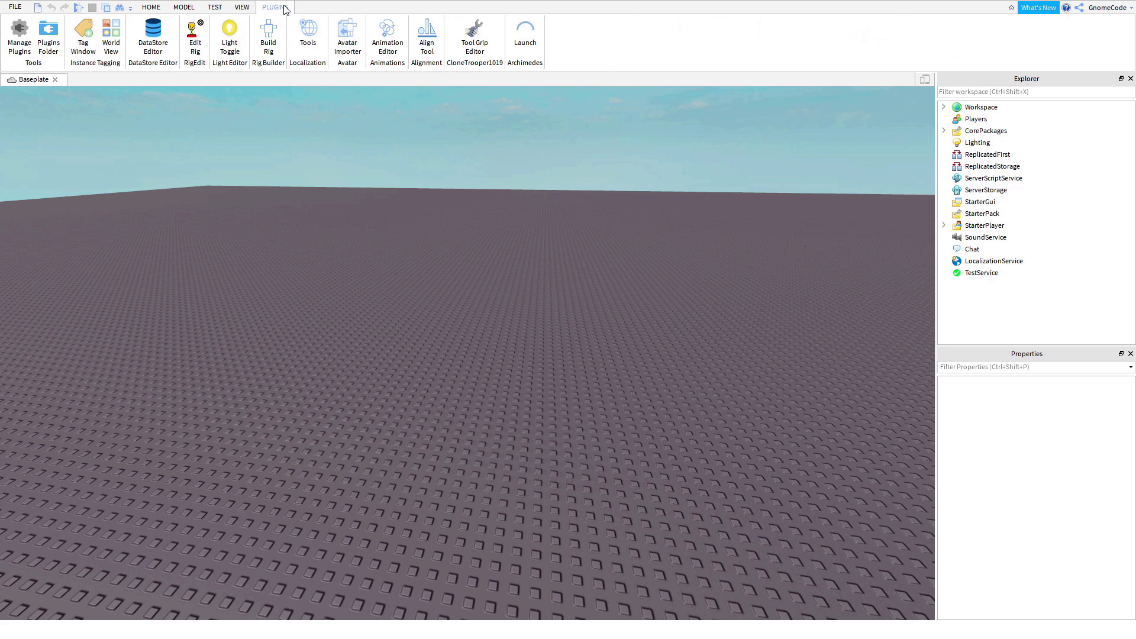
Step: Hide the Explorer and Properties windows and show both of them again
{"action": "left_click", "coordinate": [243, 8]}
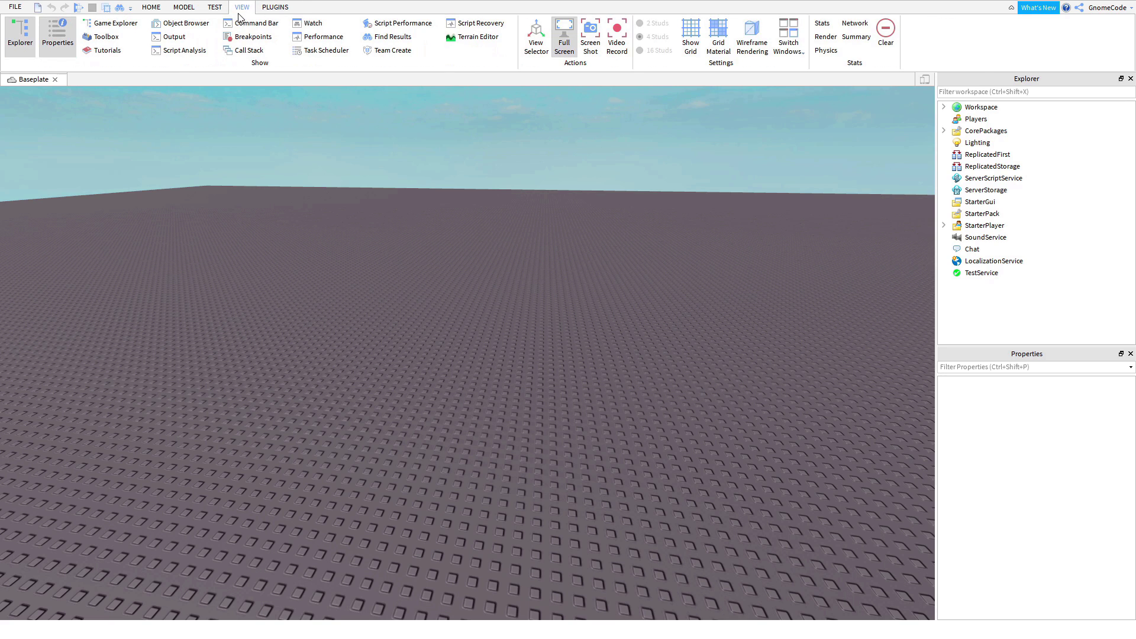
{"action": "left_click", "coordinate": [21, 55]}
{"action": "left_click", "coordinate": [58, 35]}
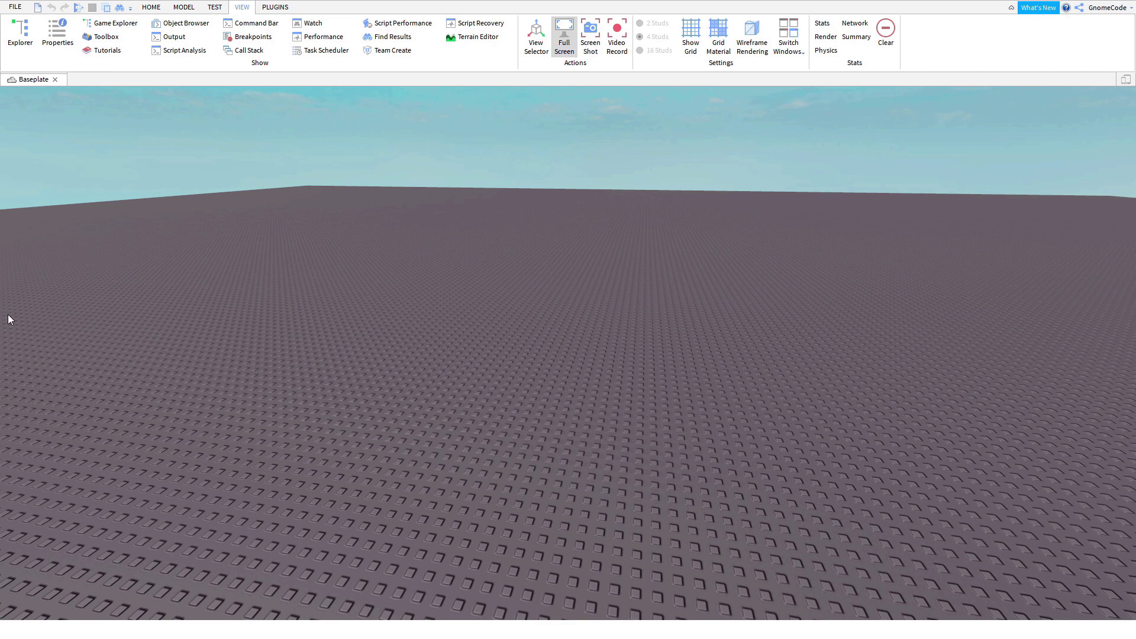
{"action": "left_click", "coordinate": [26, 47]}
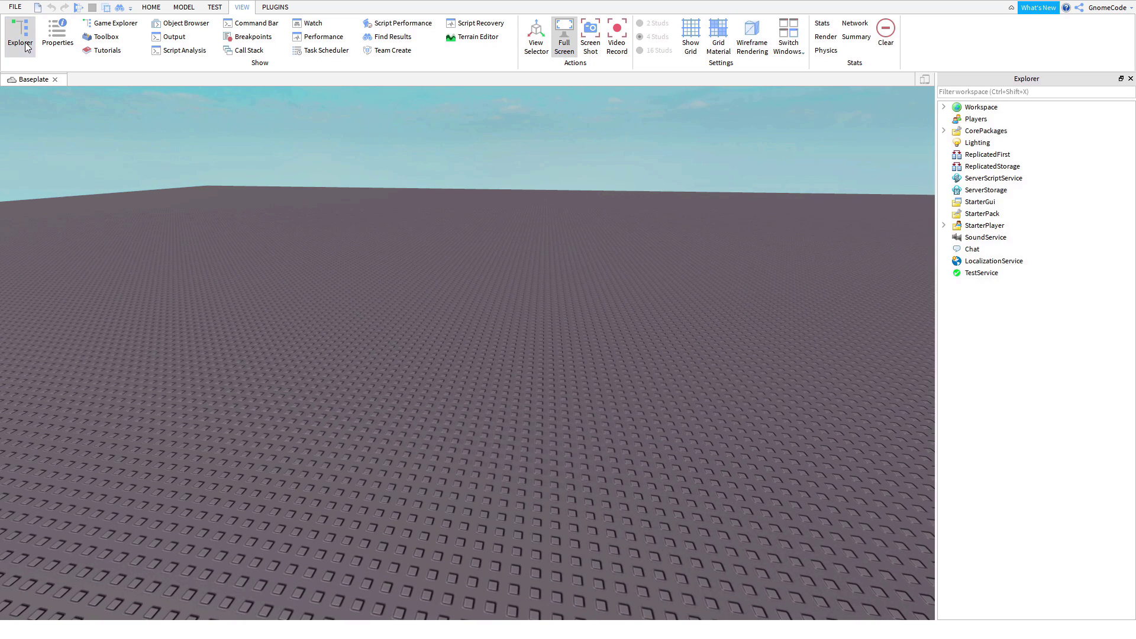
{"action": "left_click", "coordinate": [58, 37]}
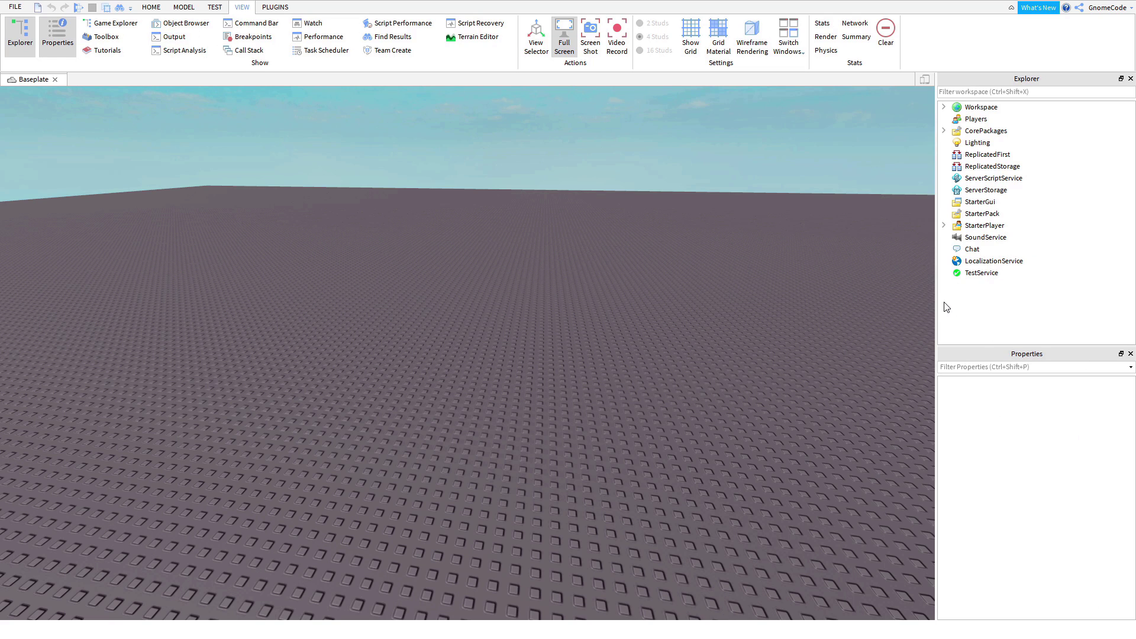
Step: Insert a block part onto the baseplate and check its entry under Workspace in the object tree
{"action": "left_click", "coordinate": [148, 7]}
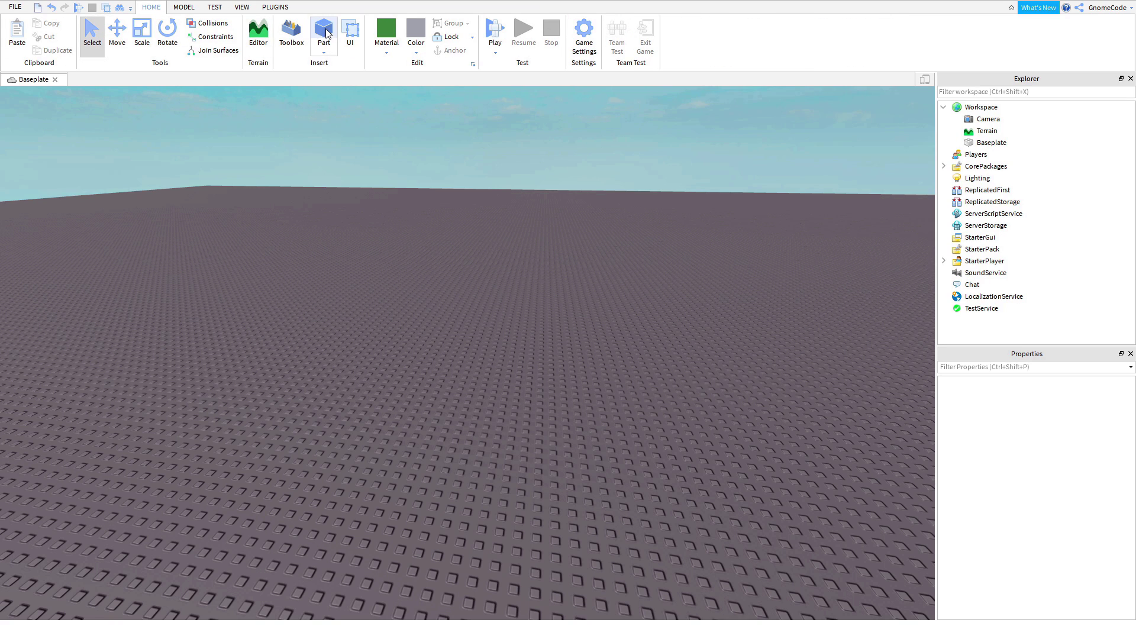
{"action": "left_click", "coordinate": [330, 31]}
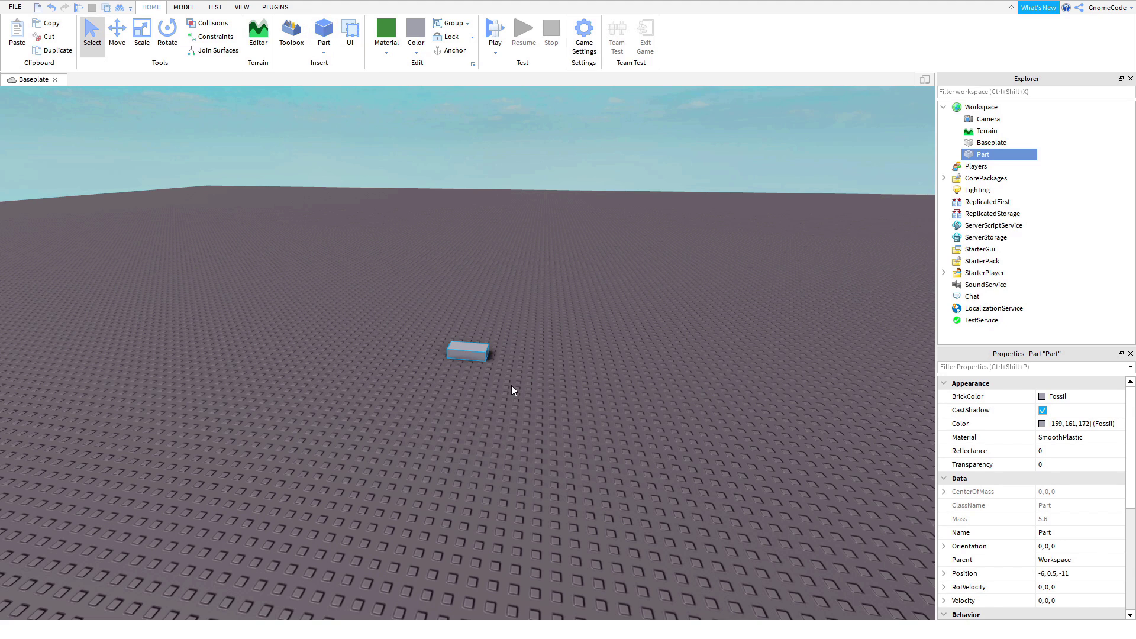
{"action": "left_click", "coordinate": [943, 108]}
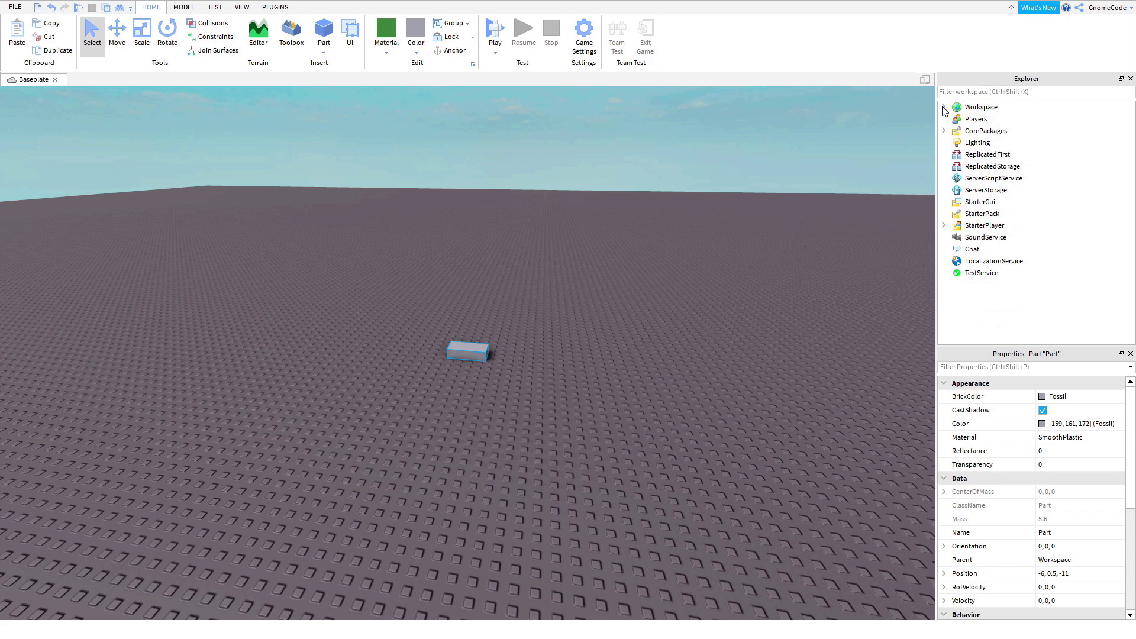
{"action": "left_click", "coordinate": [944, 108]}
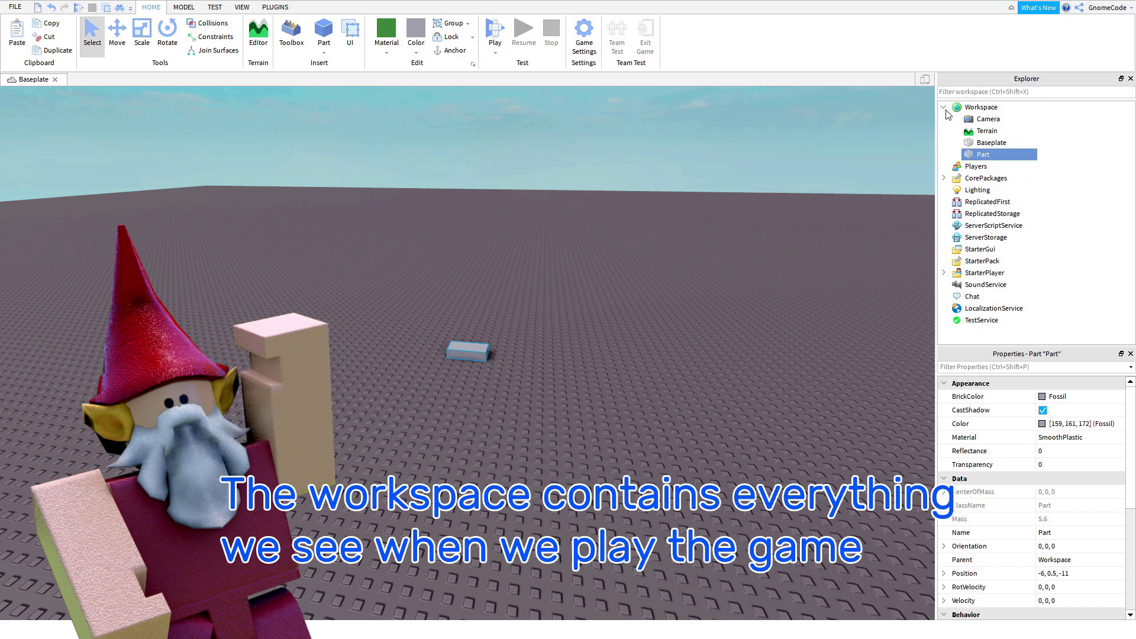
{"action": "left_click", "coordinate": [943, 108]}
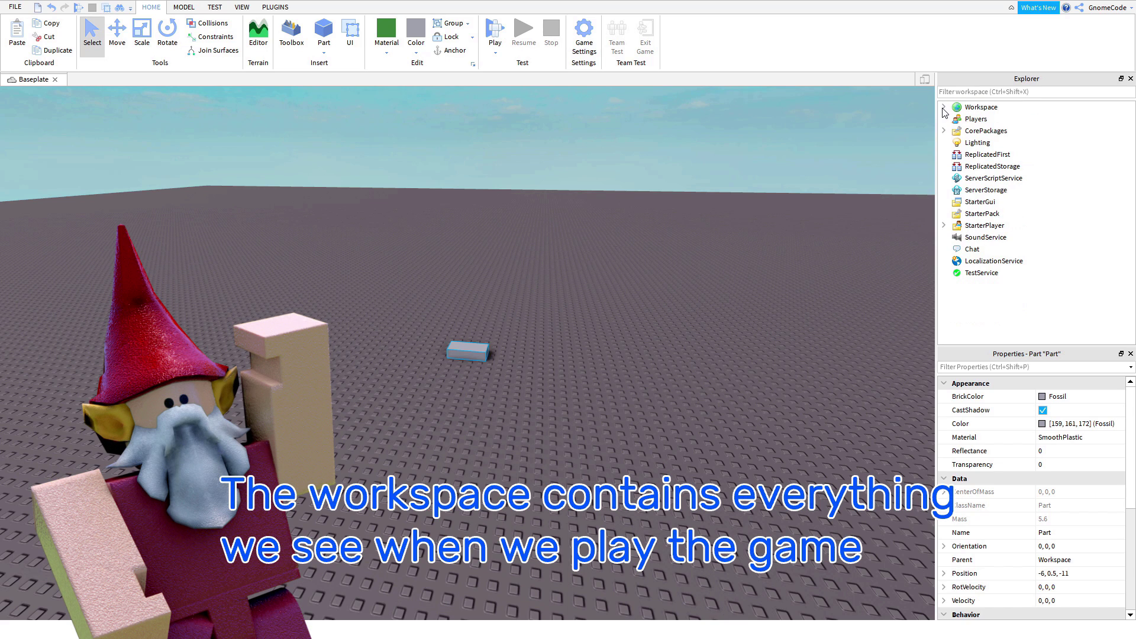
{"action": "left_click", "coordinate": [943, 108]}
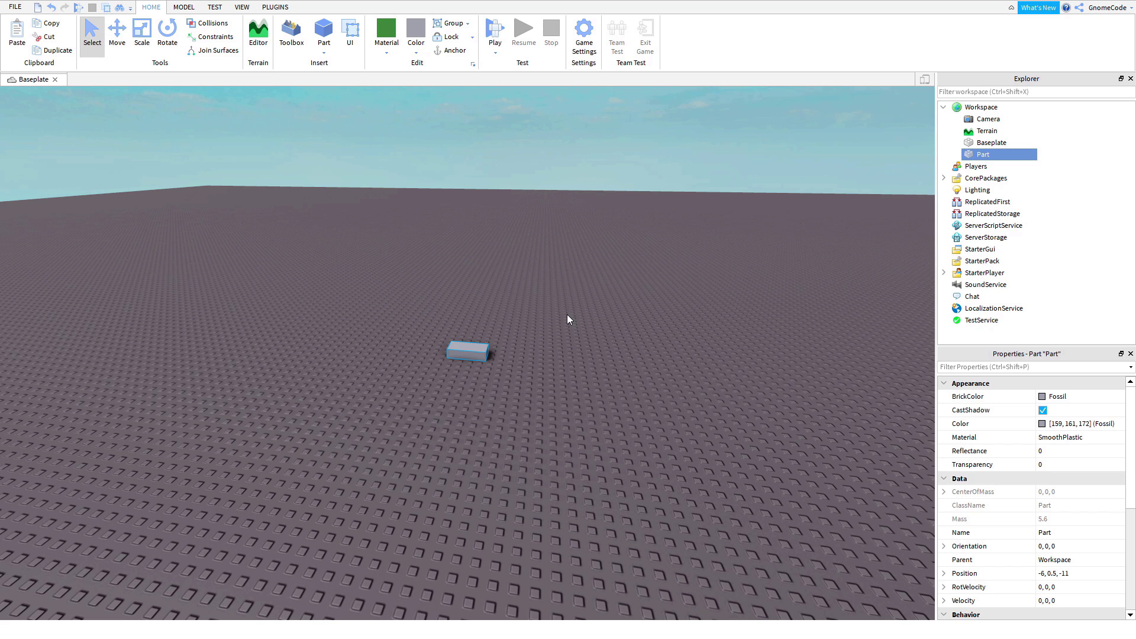
Step: Deselect the part and fly the camera around the baseplate to examine the part from several angles and distances
{"action": "left_click", "coordinate": [525, 260]}
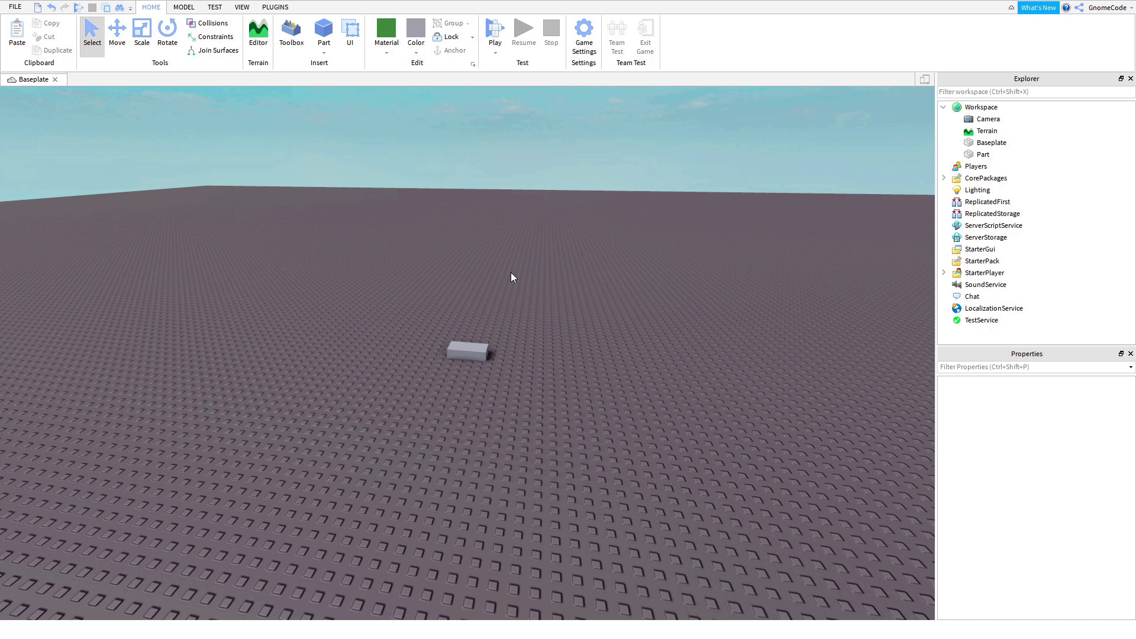
{"action": "key", "text": "s"}
{"action": "key", "text": "w"}
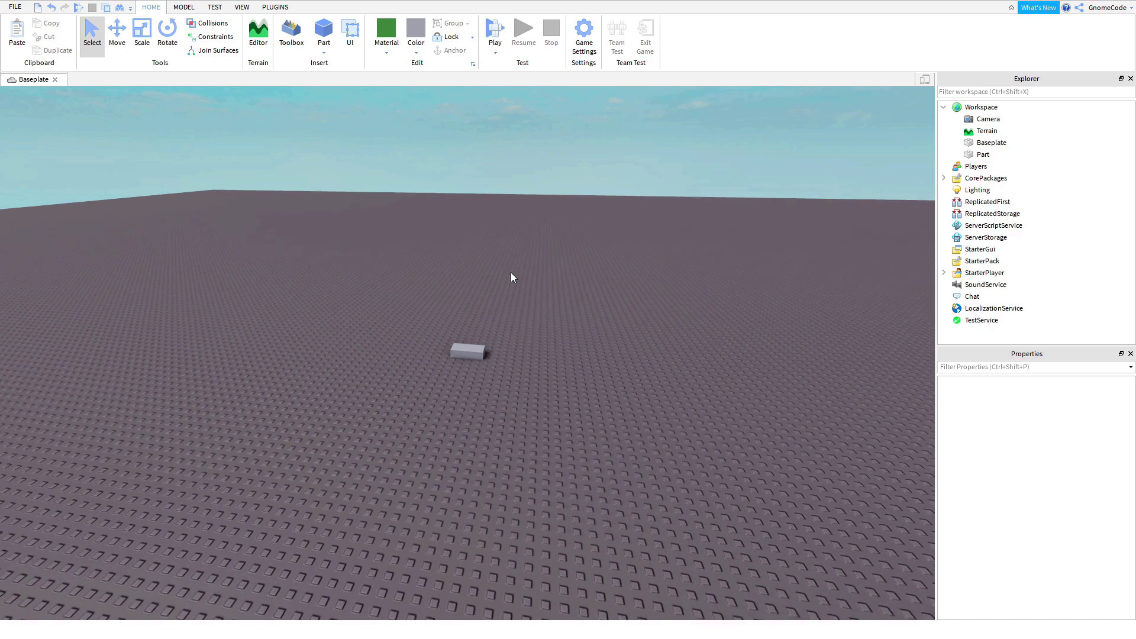
{"action": "key", "text": "a"}
{"action": "key", "text": "s"}
{"action": "key", "text": "d"}
{"action": "key", "text": "w"}
{"action": "key", "text": "s"}
{"action": "key", "text": "d"}
{"action": "key", "text": "w"}
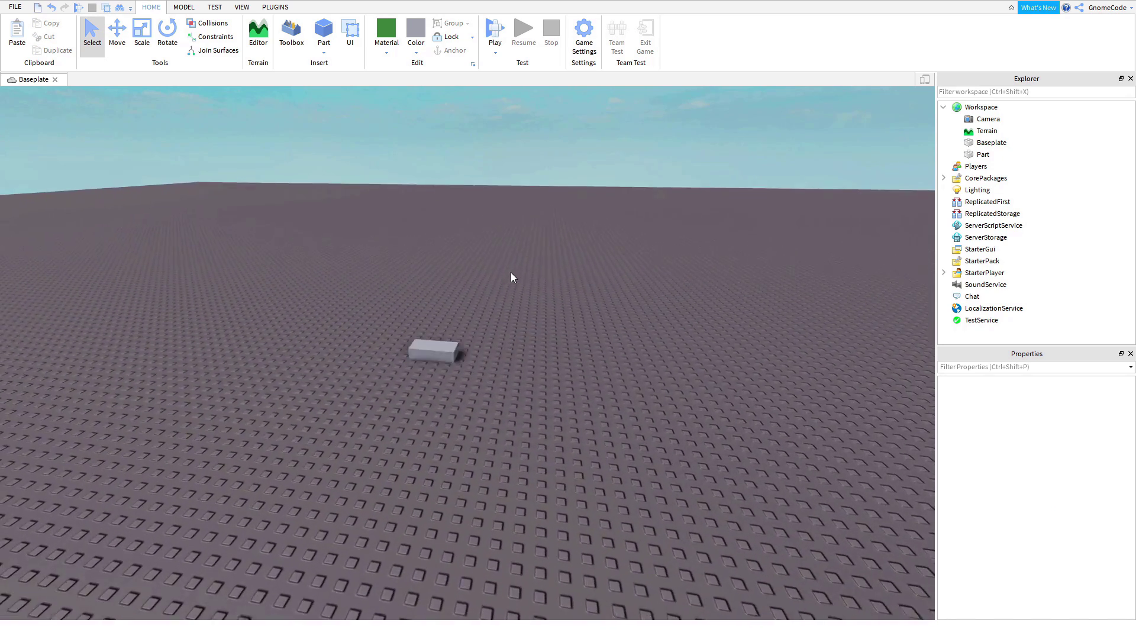
{"action": "key", "text": "w"}
{"action": "key", "text": "a"}
{"action": "key", "text": "s"}
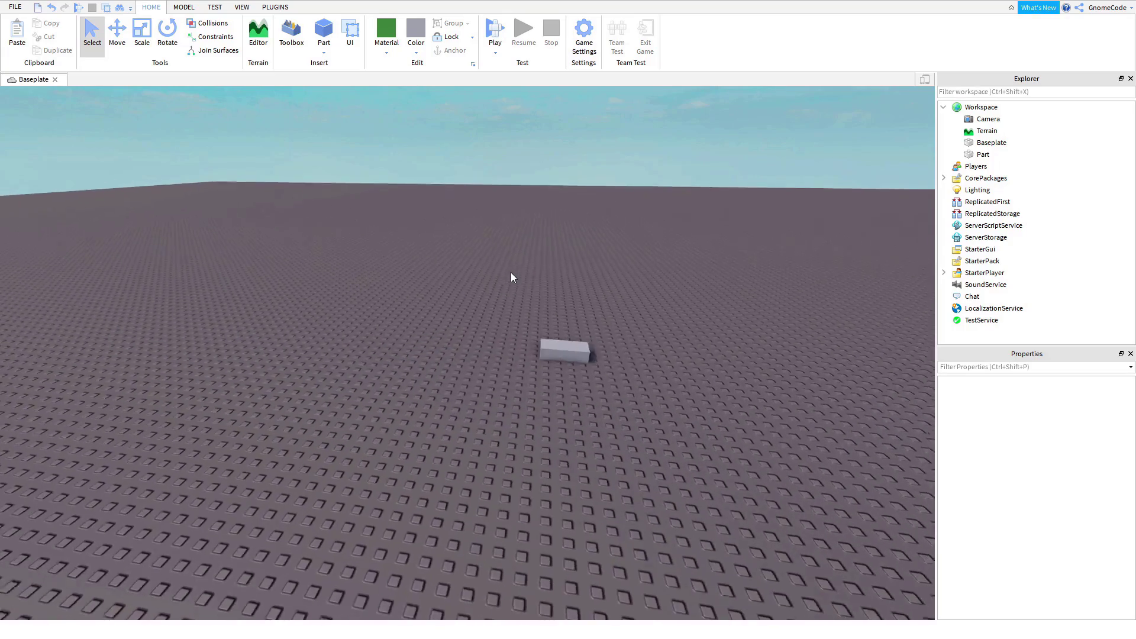
{"action": "key", "text": "d"}
{"action": "key", "text": "w"}
{"action": "key", "text": "a"}
{"action": "key", "text": "d"}
{"action": "key", "text": "s"}
{"action": "key", "text": "a"}
{"action": "key", "text": "w"}
{"action": "key", "text": "d"}
{"action": "key", "text": "s"}
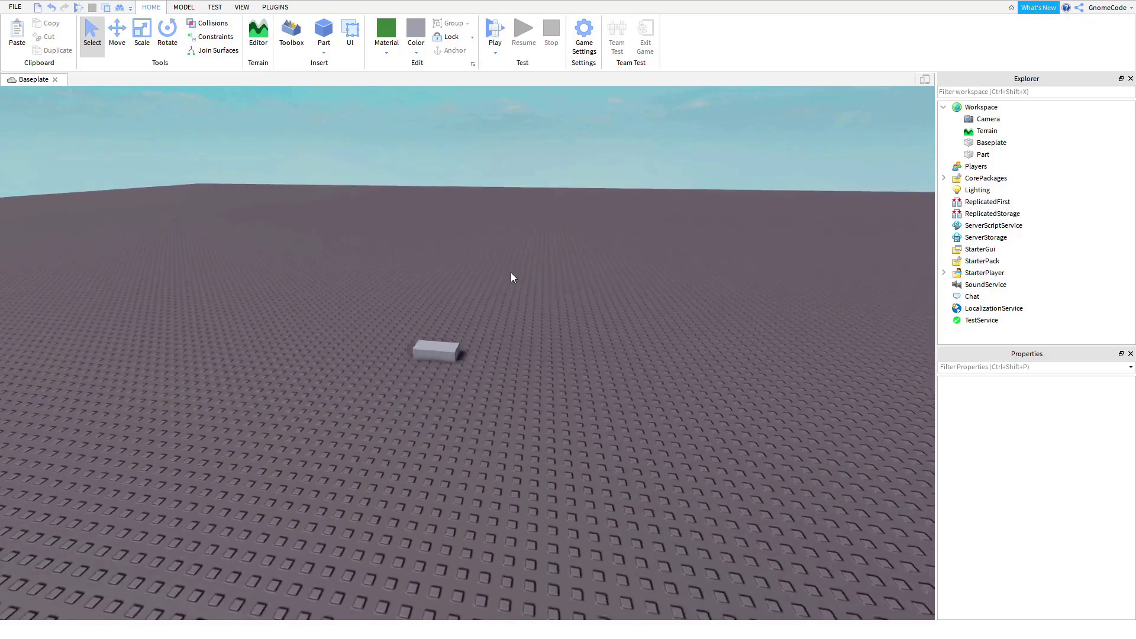
{"action": "key", "text": "w"}
{"action": "key", "text": "a"}
{"action": "key", "text": "s"}
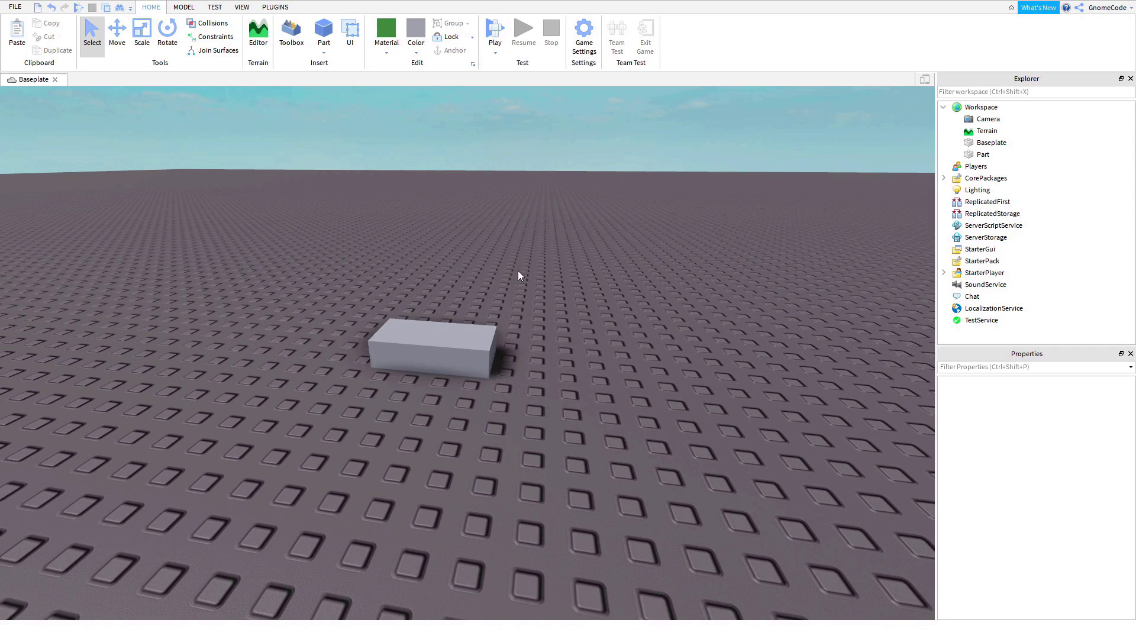
{"action": "right_click_drag", "start_coordinate": [464, 281], "coordinate": [465, 281]}
{"action": "key", "text": "w"}
{"action": "key", "text": "s"}
{"action": "key", "text": "s"}
{"action": "key", "text": "w"}
{"action": "key", "text": "d"}
{"action": "key", "text": "s"}
{"action": "key", "text": "a"}
{"action": "key", "text": "w"}
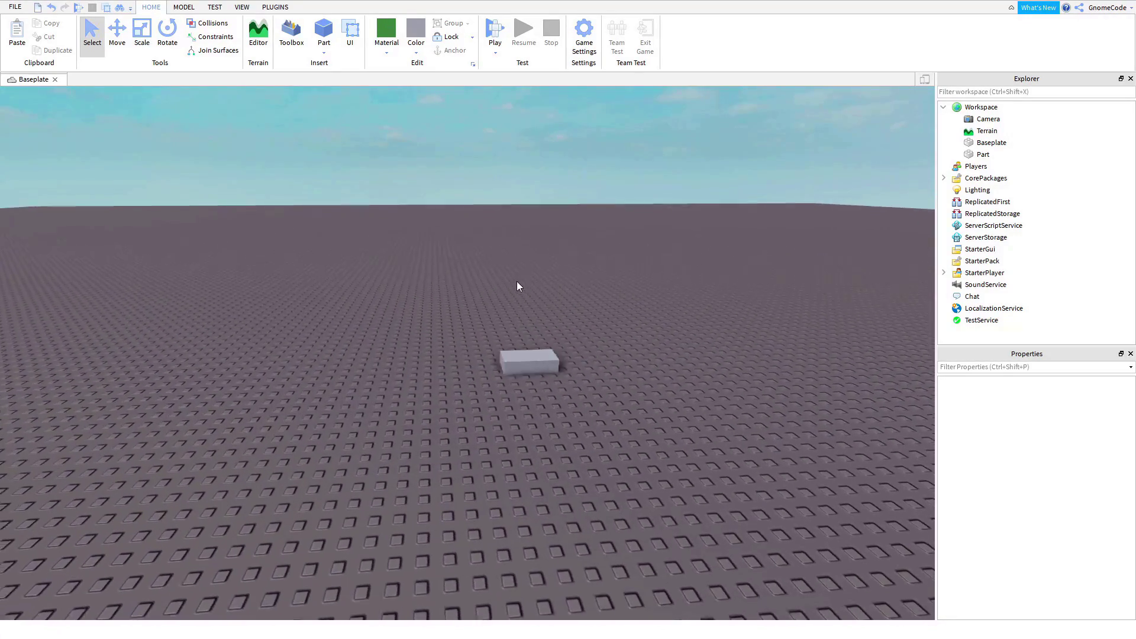
{"action": "key", "text": "d"}
{"action": "key", "text": "s"}
{"action": "scroll", "coordinate": [493, 299], "scroll_direction": "up", "scroll_amount": 1}
{"action": "scroll", "coordinate": [492, 301], "scroll_direction": "down", "scroll_amount": 1}
{"action": "scroll", "coordinate": [493, 303], "scroll_direction": "up", "scroll_amount": 3}
{"action": "scroll", "coordinate": [492, 304], "scroll_direction": "down", "scroll_amount": 3}
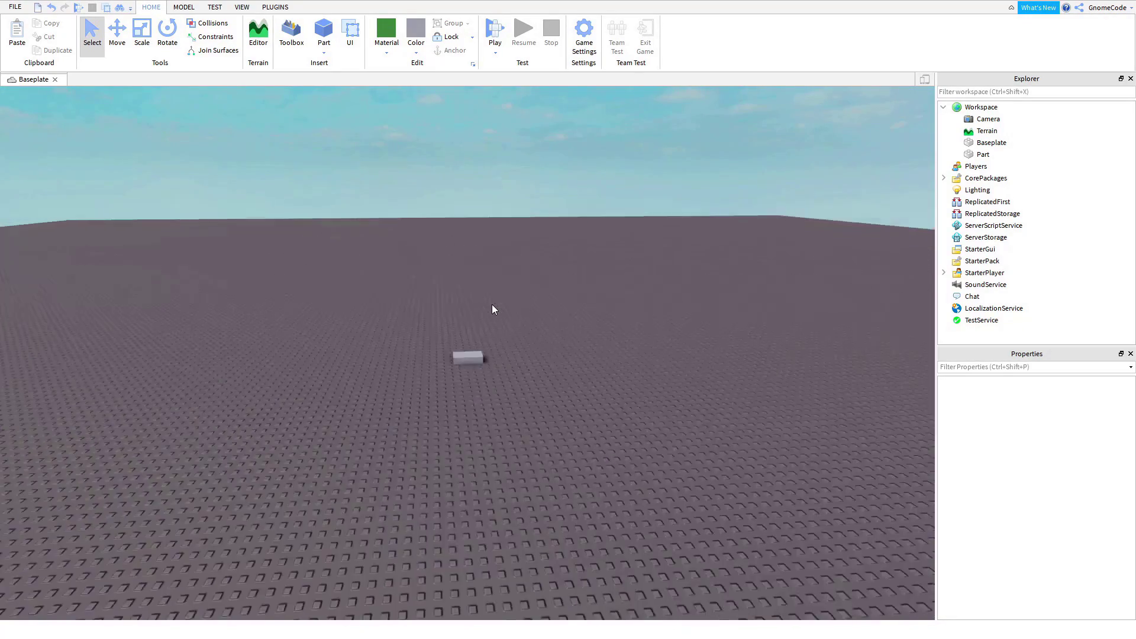
{"action": "scroll", "coordinate": [492, 306], "scroll_direction": "up", "scroll_amount": 3}
{"action": "right_click_drag", "start_coordinate": [492, 307], "coordinate": [527, 307]}
{"action": "key", "text": "w"}
{"action": "key", "text": "s"}
{"action": "key", "text": "s"}
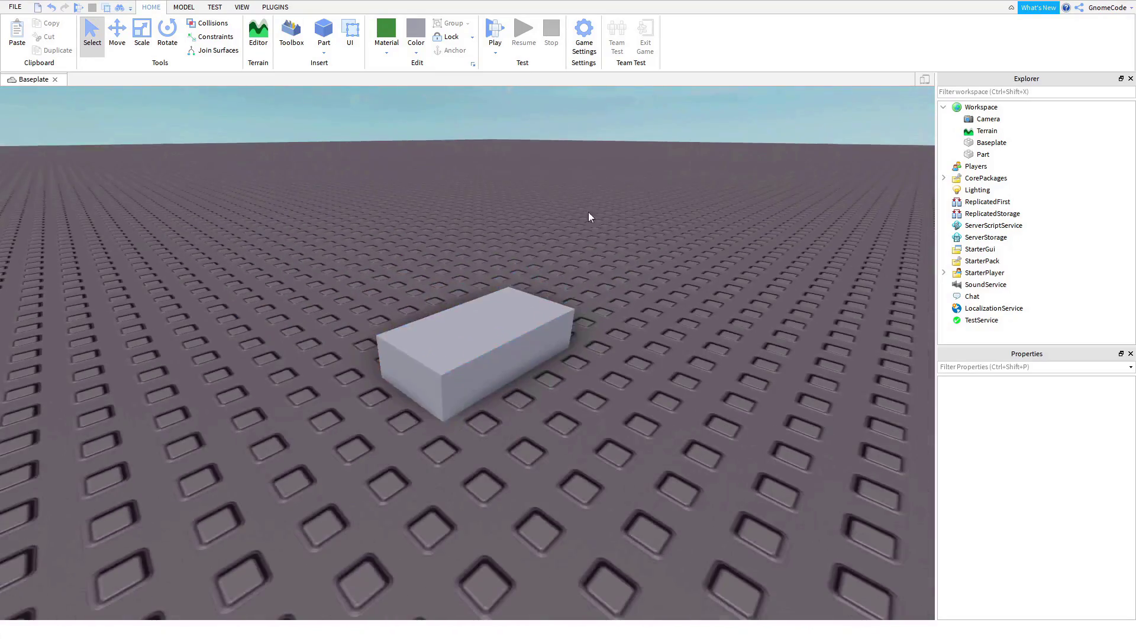
Step: Change the block part's color to Sea green and its material to Grass
{"action": "left_click", "coordinate": [510, 332]}
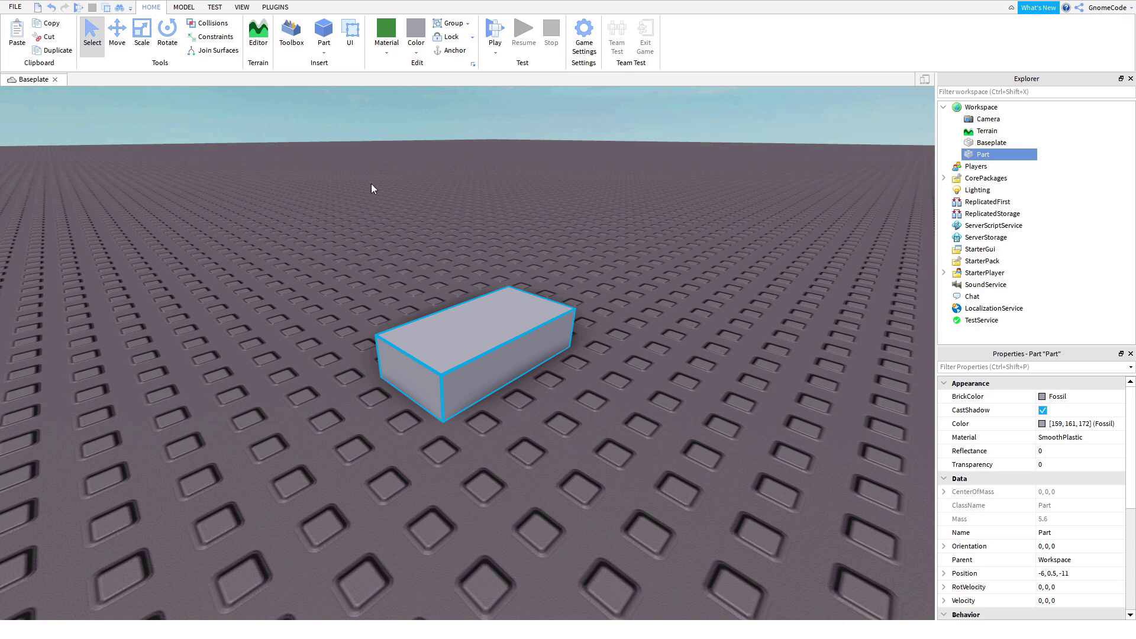
{"action": "left_click", "coordinate": [414, 52]}
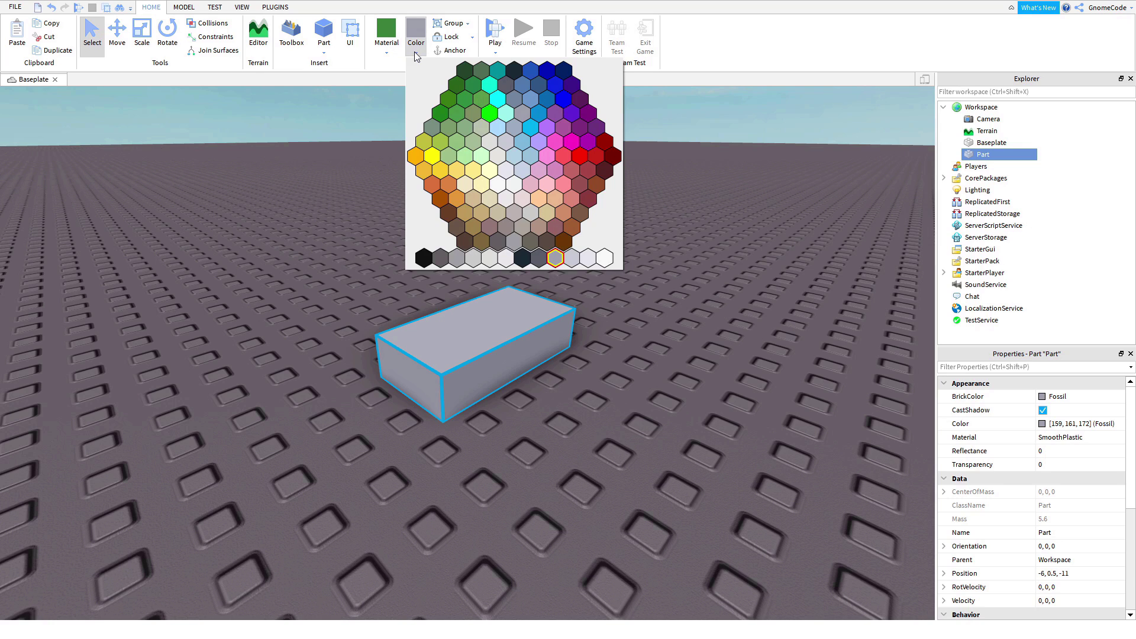
{"action": "left_click", "coordinate": [464, 100]}
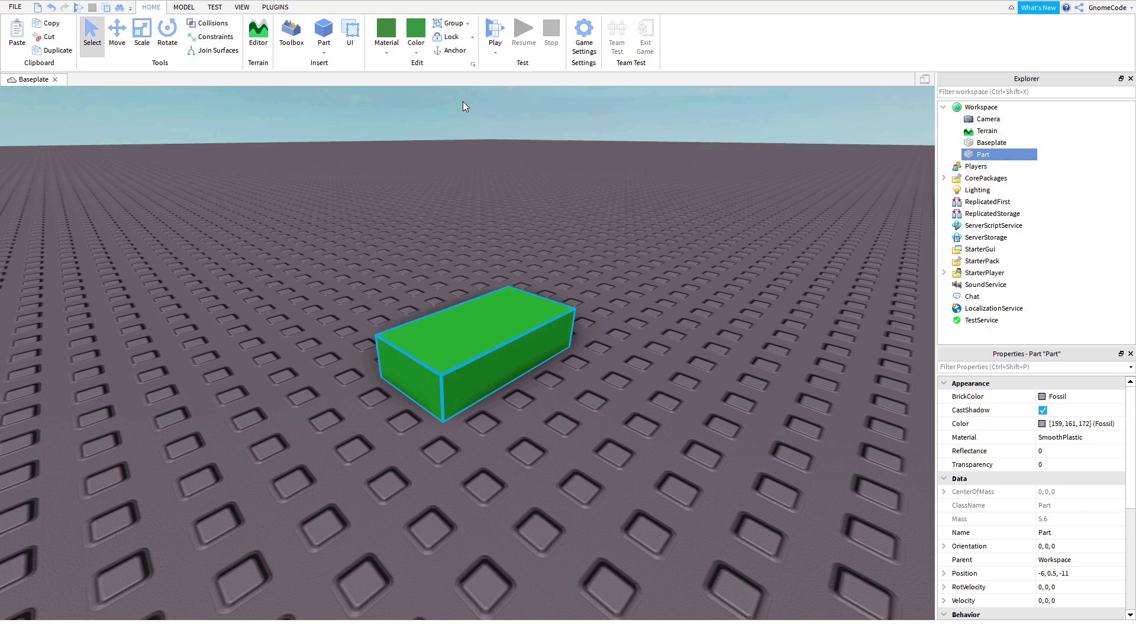
{"action": "left_click", "coordinate": [385, 57]}
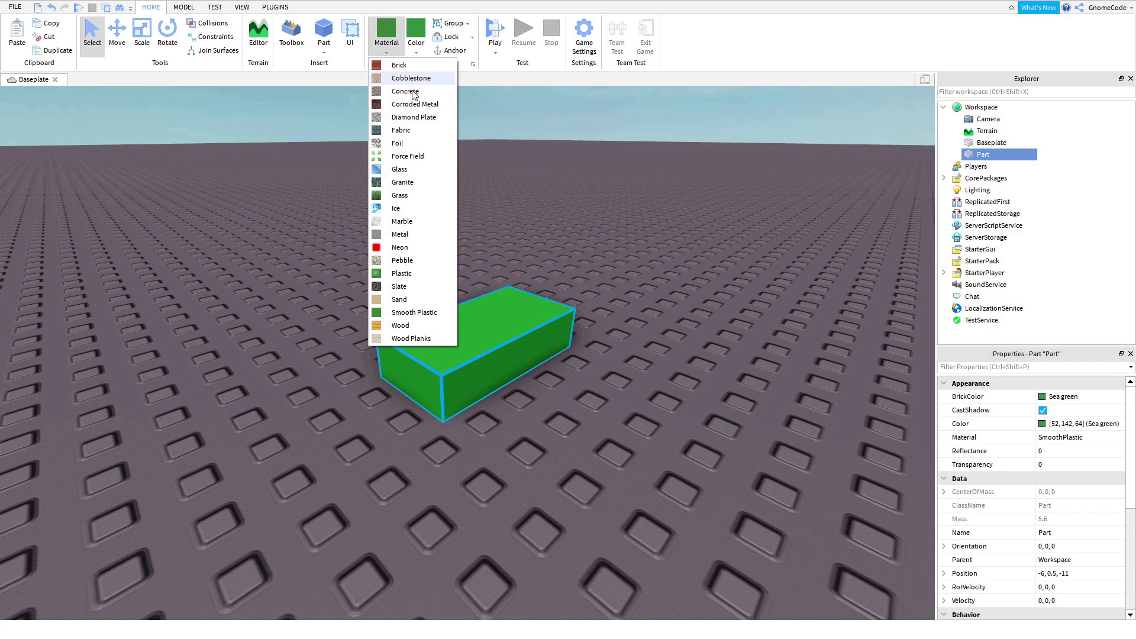
{"action": "left_click", "coordinate": [412, 196]}
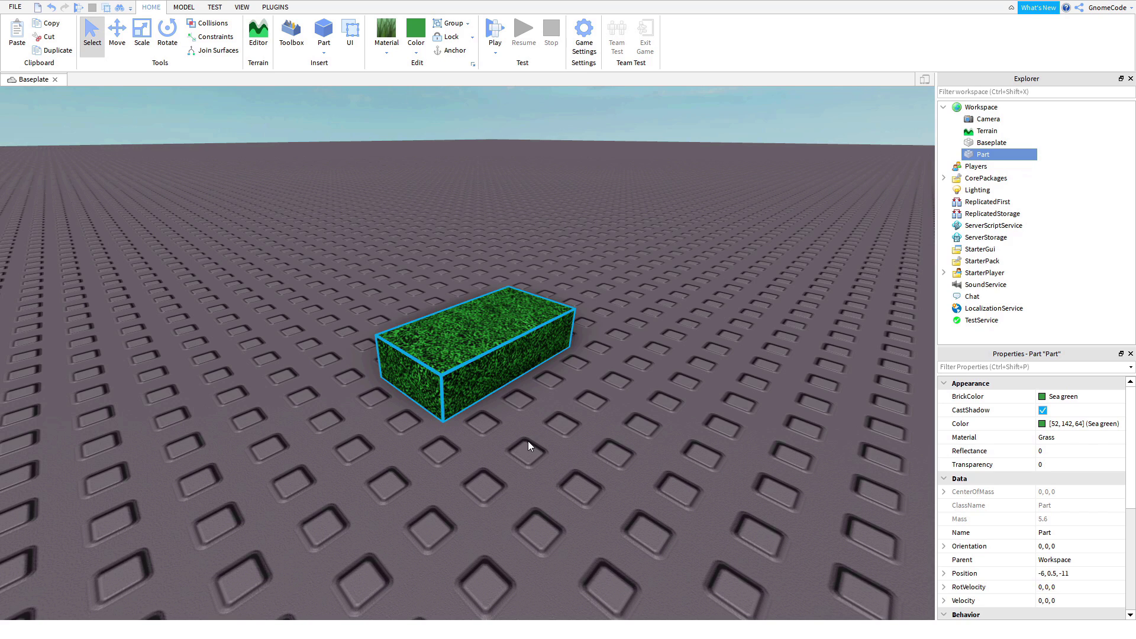
Step: Move the grass part freely across the baseplate, placing it at about -3, 0.5, -24
{"action": "left_click_drag", "start_coordinate": [479, 337], "coordinate": [548, 436]}
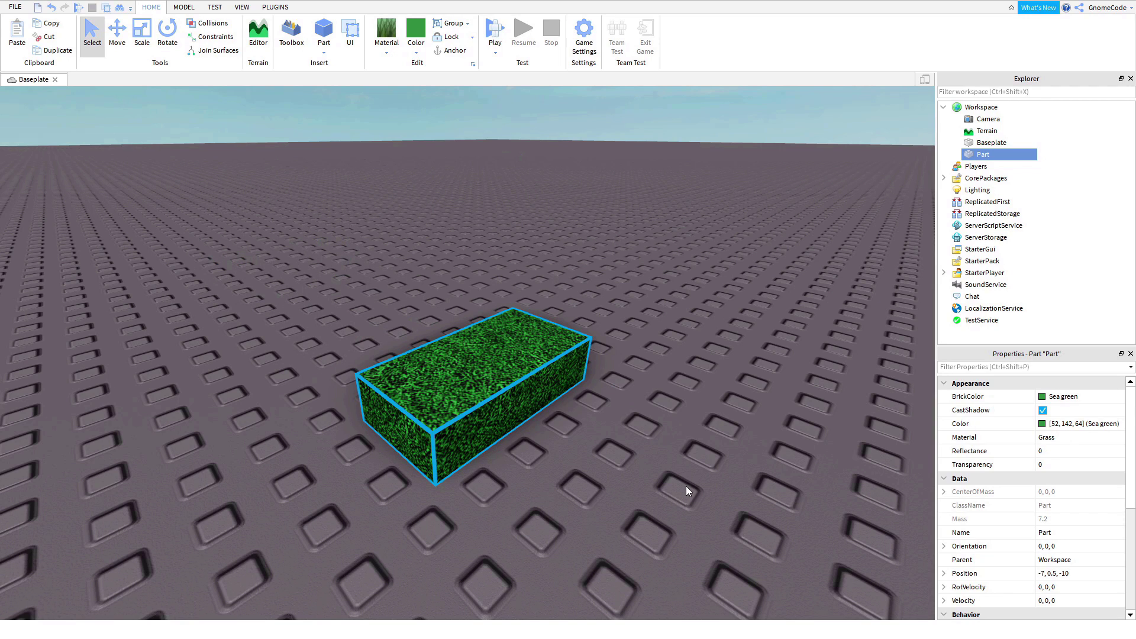
{"action": "right_click_drag", "start_coordinate": [682, 502], "coordinate": [676, 502]}
{"action": "scroll", "coordinate": [679, 501], "scroll_direction": "down", "scroll_amount": 3}
{"action": "left_click_drag", "start_coordinate": [536, 456], "coordinate": [528, 151]}
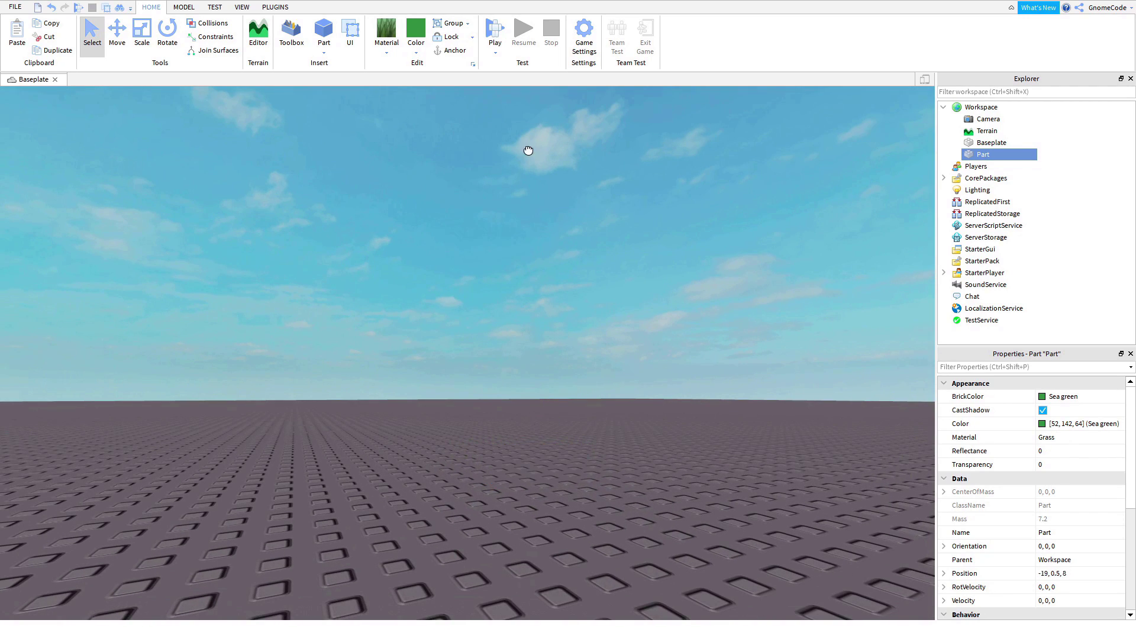
{"action": "left_click_drag", "start_coordinate": [534, 264], "coordinate": [489, 295]}
{"action": "left_click_drag", "start_coordinate": [487, 433], "coordinate": [528, 505]}
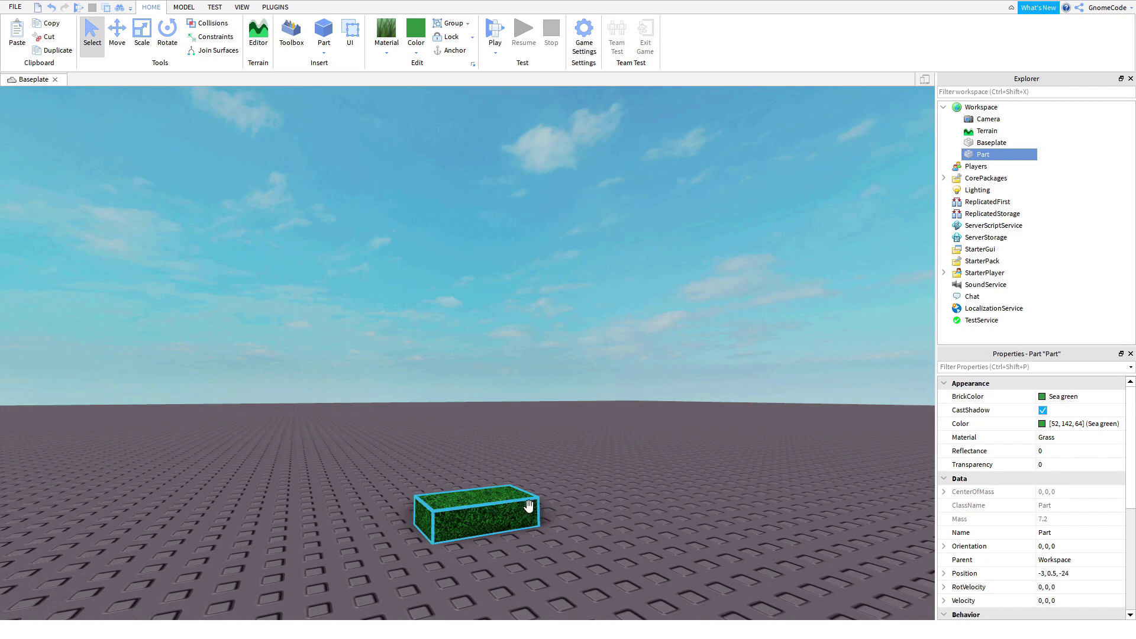
Step: Use the Move tool to shift the grass part along its axes, placing it at about -3, 0.5, -22
{"action": "right_click_drag", "start_coordinate": [575, 488], "coordinate": [545, 474]}
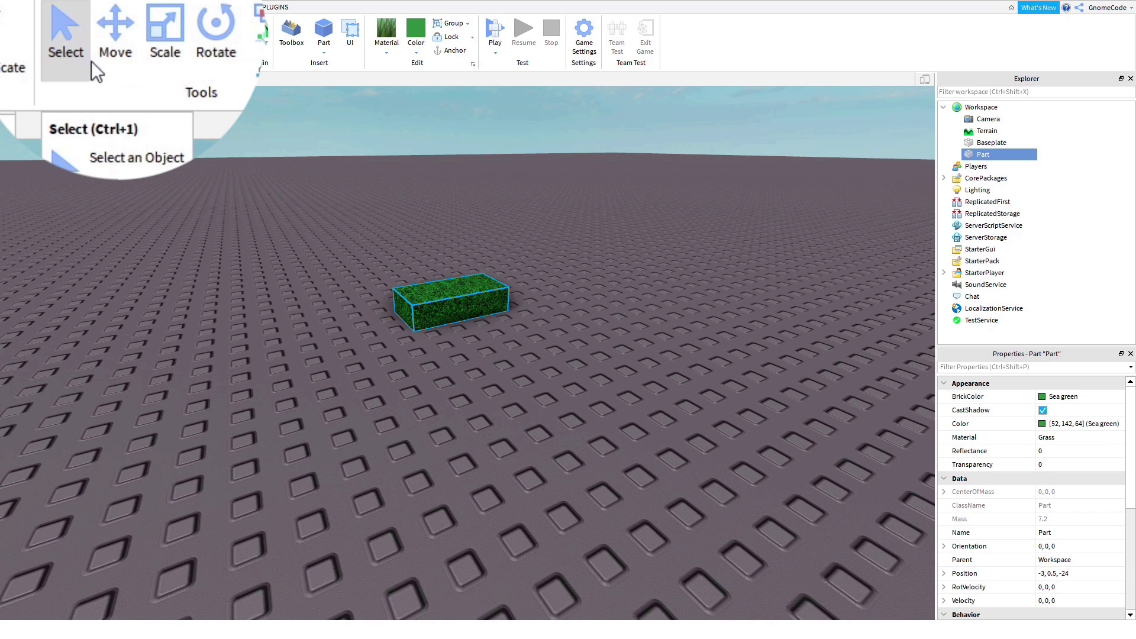
{"action": "left_click", "coordinate": [117, 47]}
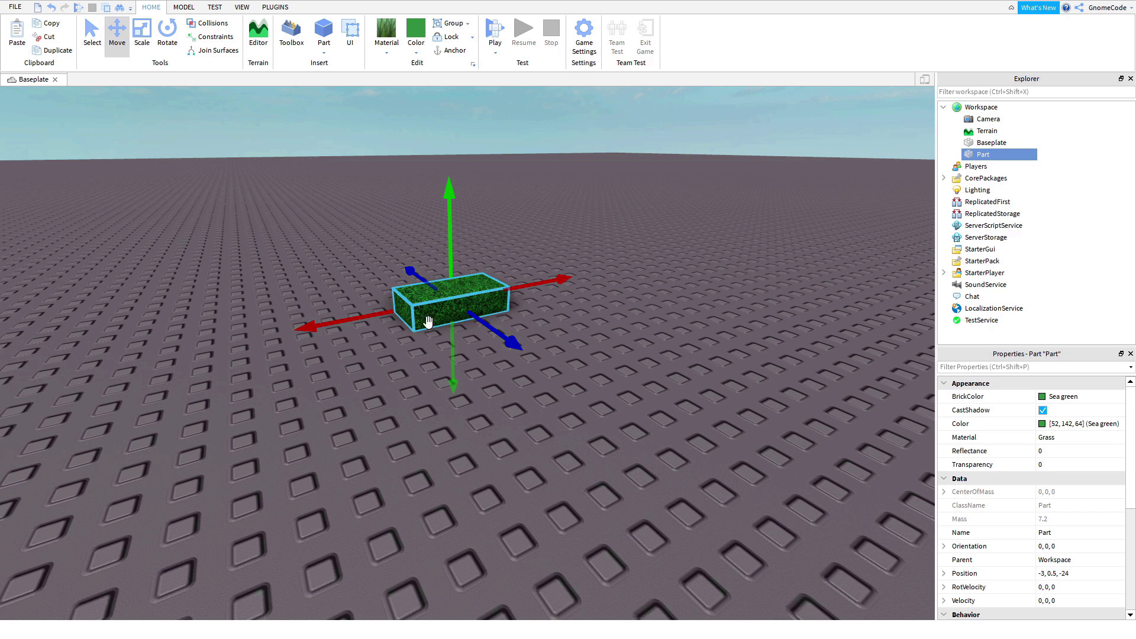
{"action": "right_click_drag", "start_coordinate": [580, 360], "coordinate": [573, 358]}
{"action": "scroll", "coordinate": [581, 360], "scroll_direction": "up", "scroll_amount": 1}
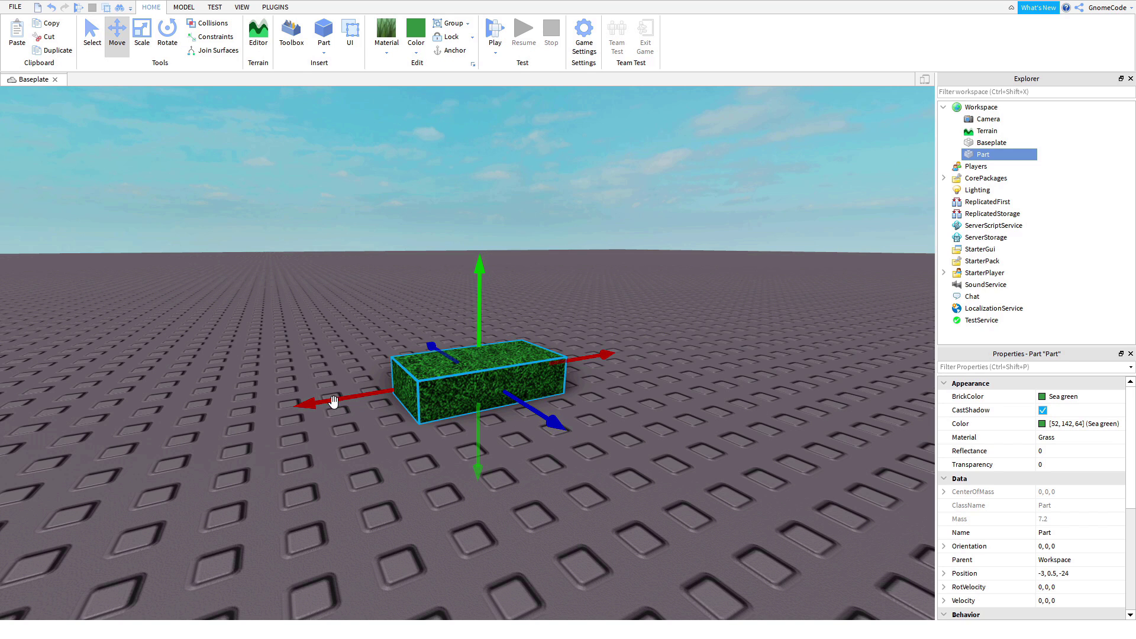
{"action": "left_click_drag", "start_coordinate": [469, 338], "coordinate": [485, 271]}
{"action": "left_click_drag", "start_coordinate": [337, 357], "coordinate": [379, 363]}
{"action": "left_click_drag", "start_coordinate": [563, 370], "coordinate": [591, 429]}
{"action": "left_click_drag", "start_coordinate": [499, 322], "coordinate": [545, 362]}
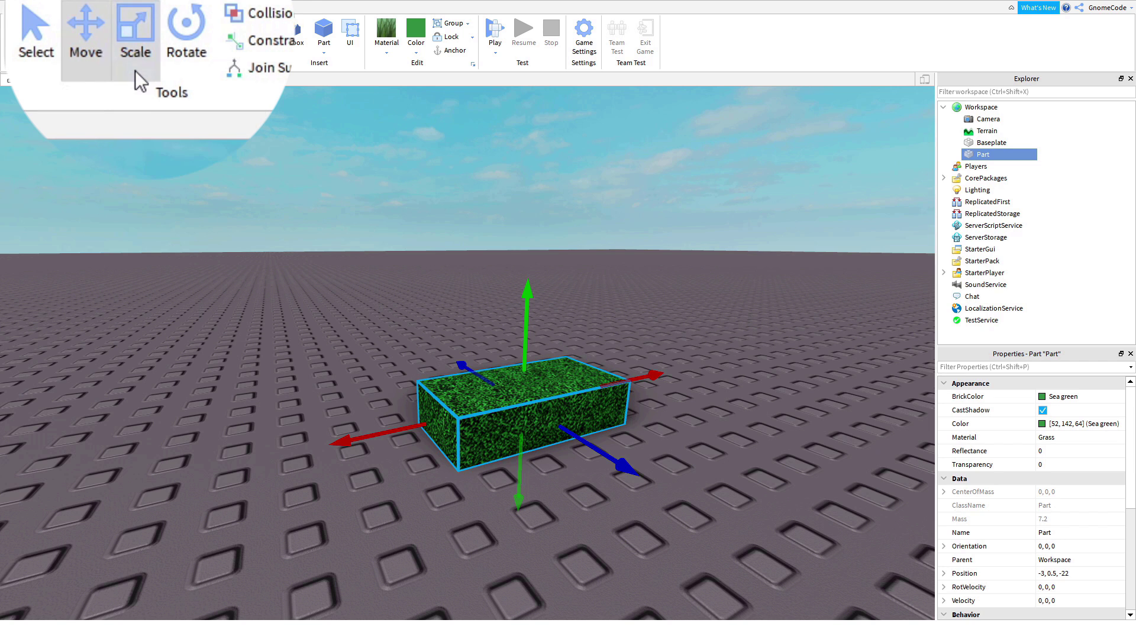
Step: Scale the grass part along its Z axis into a long strip by extending its far end, centered at about -3, 0.5, -29.5
{"action": "left_click", "coordinate": [142, 54]}
{"action": "right_click_drag", "start_coordinate": [361, 303], "coordinate": [360, 303]}
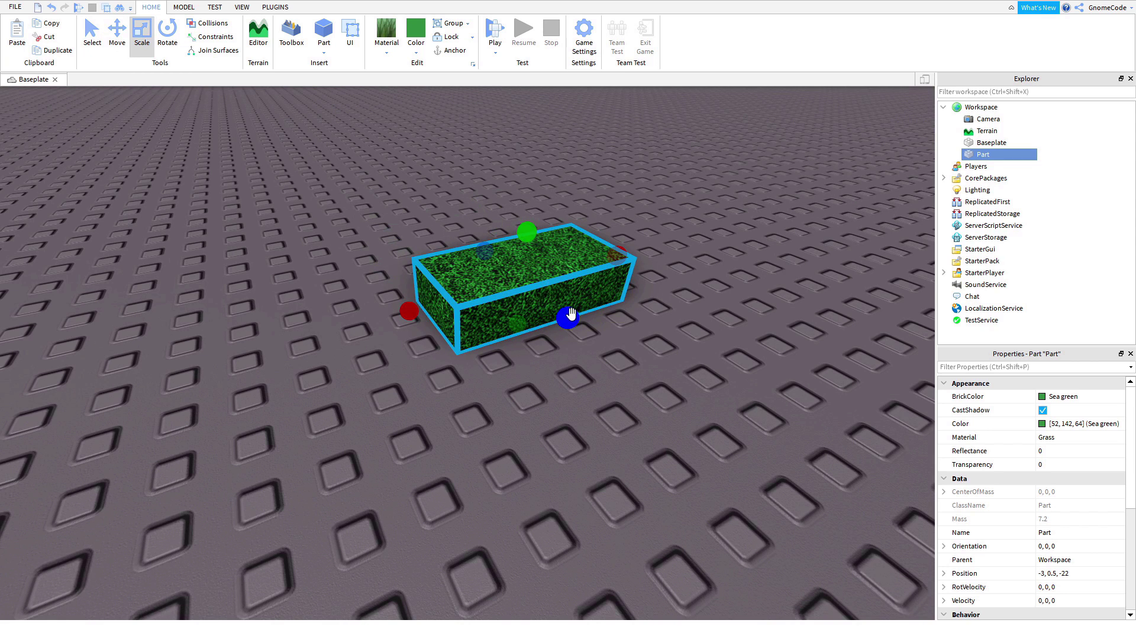
{"action": "left_click_drag", "start_coordinate": [484, 249], "coordinate": [335, 129]}
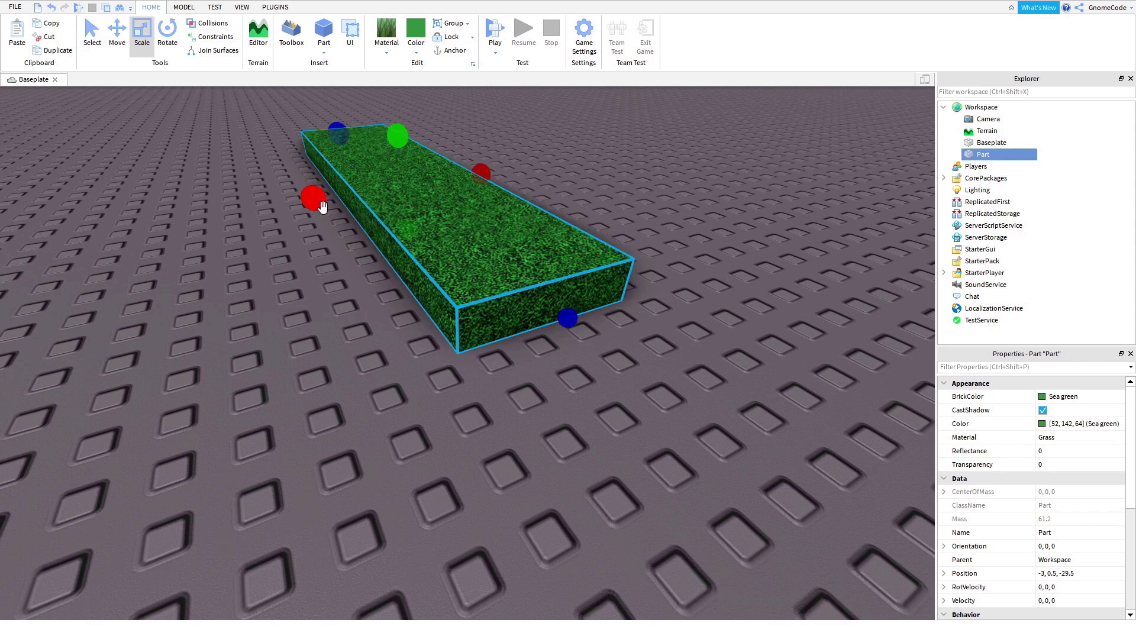
Step: Scale the grass part along its X and Z axes into a large rectangular field, centered at about 1, 0.5, -41
{"action": "left_click_drag", "start_coordinate": [322, 208], "coordinate": [141, 242]}
{"action": "scroll", "coordinate": [447, 302], "scroll_direction": "down", "scroll_amount": 5}
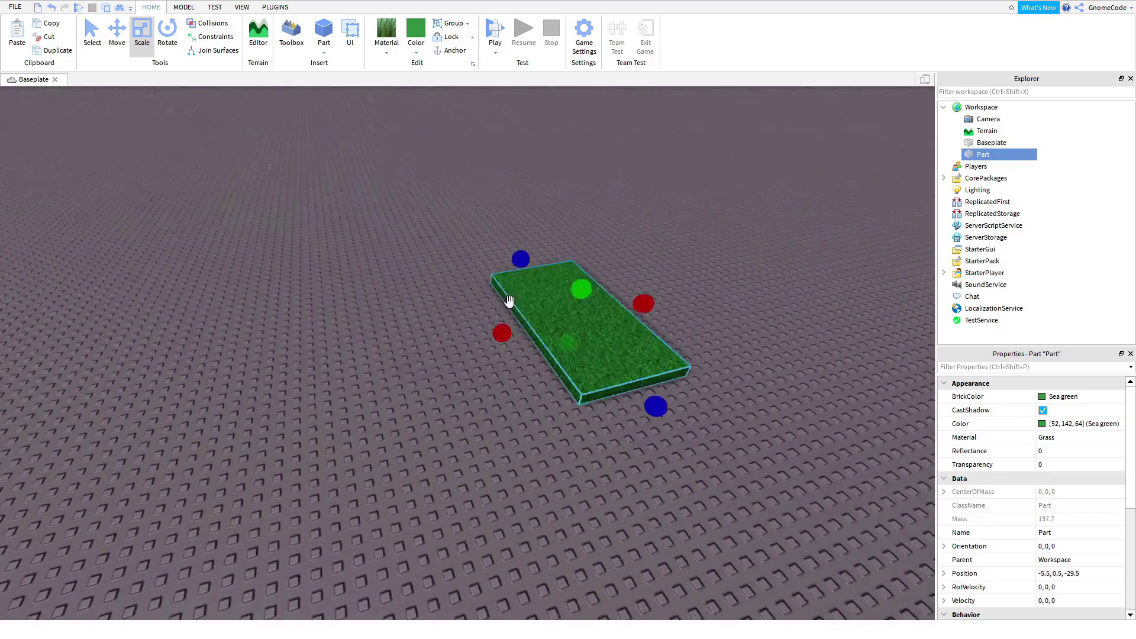
{"action": "left_click_drag", "start_coordinate": [502, 331], "coordinate": [205, 391]}
{"action": "left_click_drag", "start_coordinate": [416, 274], "coordinate": [385, 196]}
{"action": "left_click_drag", "start_coordinate": [588, 221], "coordinate": [828, 175]}
{"action": "right_click_drag", "start_coordinate": [711, 290], "coordinate": [740, 269]}
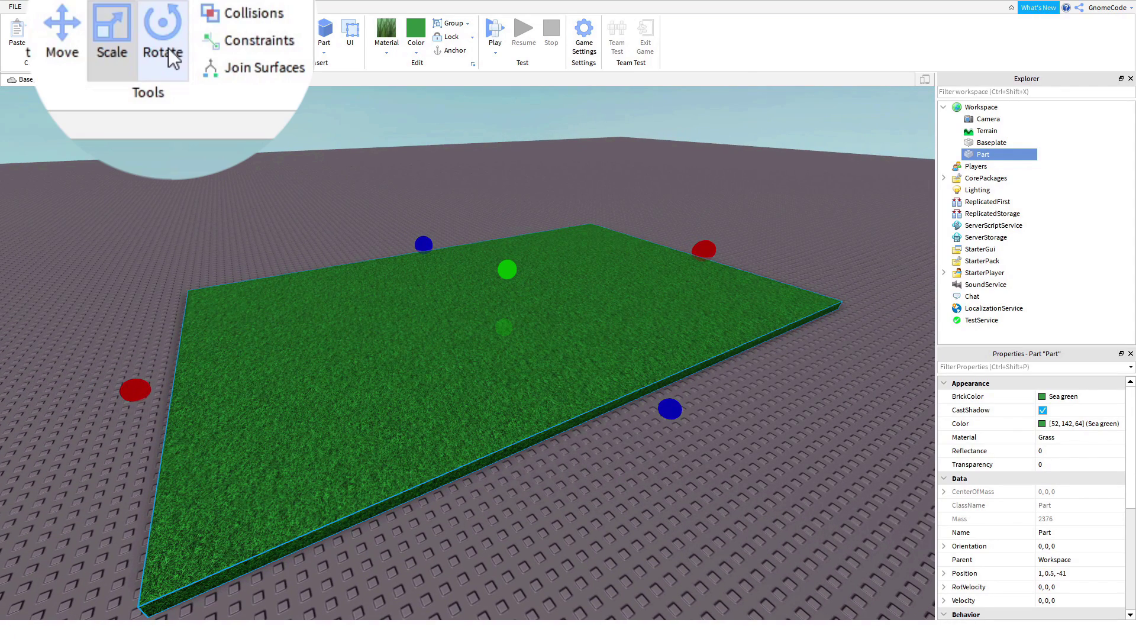
Step: Try to rotate the grass field about its Z axis with the Rotate tool, ending with nothing selected
{"action": "left_click", "coordinate": [167, 35]}
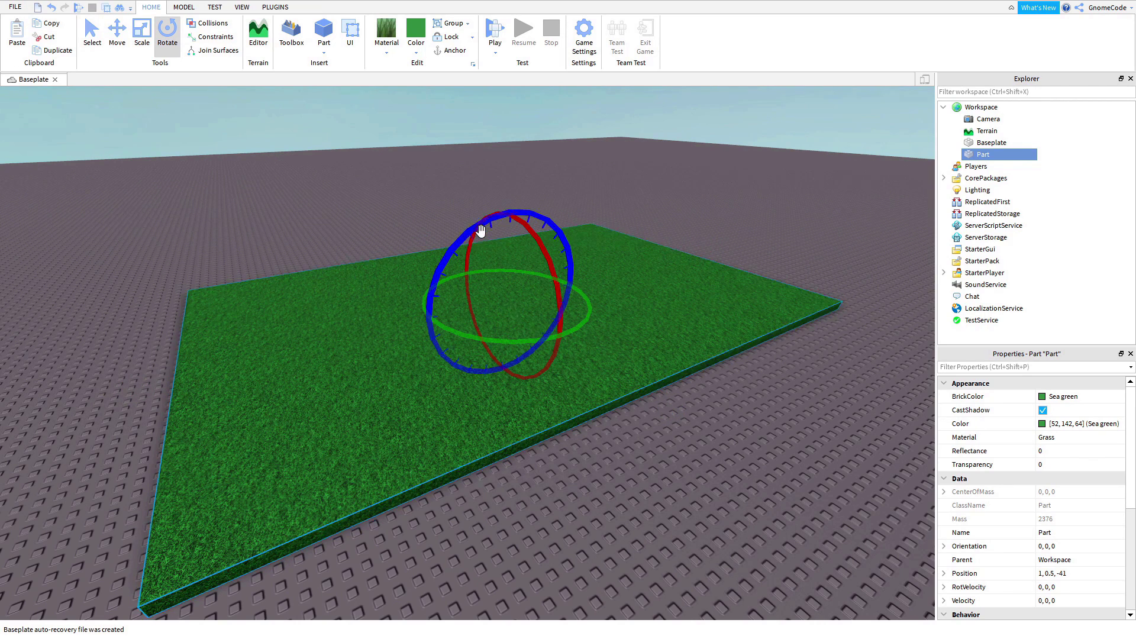
{"action": "left_click_drag", "start_coordinate": [481, 234], "coordinate": [457, 201]}
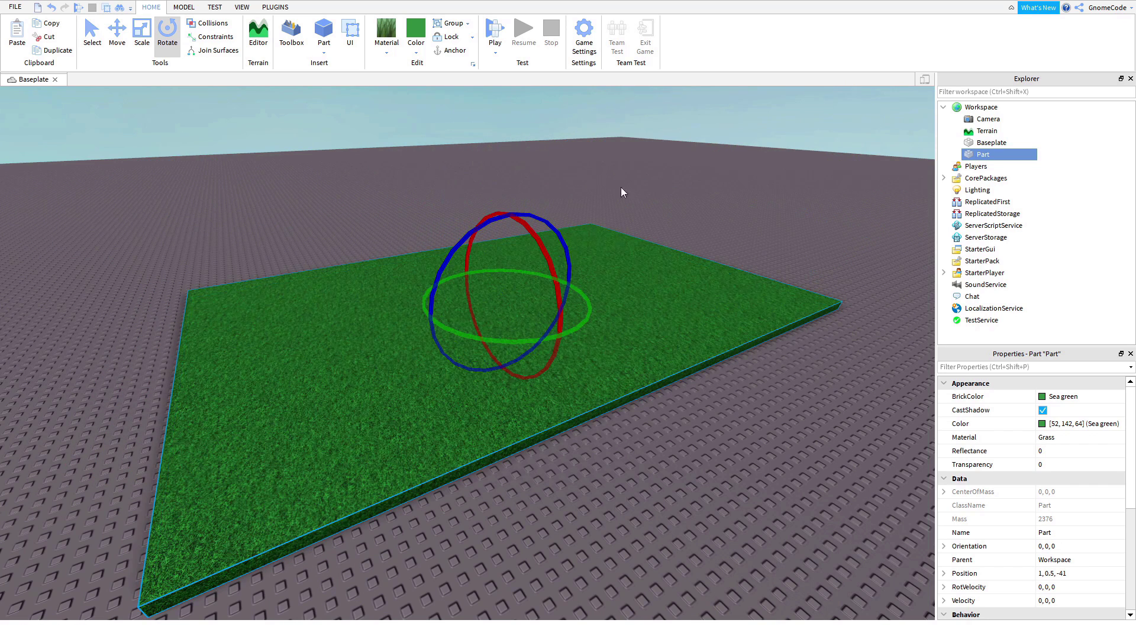
{"action": "left_click", "coordinate": [695, 206]}
Step: Insert a sphere part on the grass field at about -7, 3, -34
{"action": "right_click_drag", "start_coordinate": [763, 221], "coordinate": [762, 220]}
{"action": "key", "text": "a"}
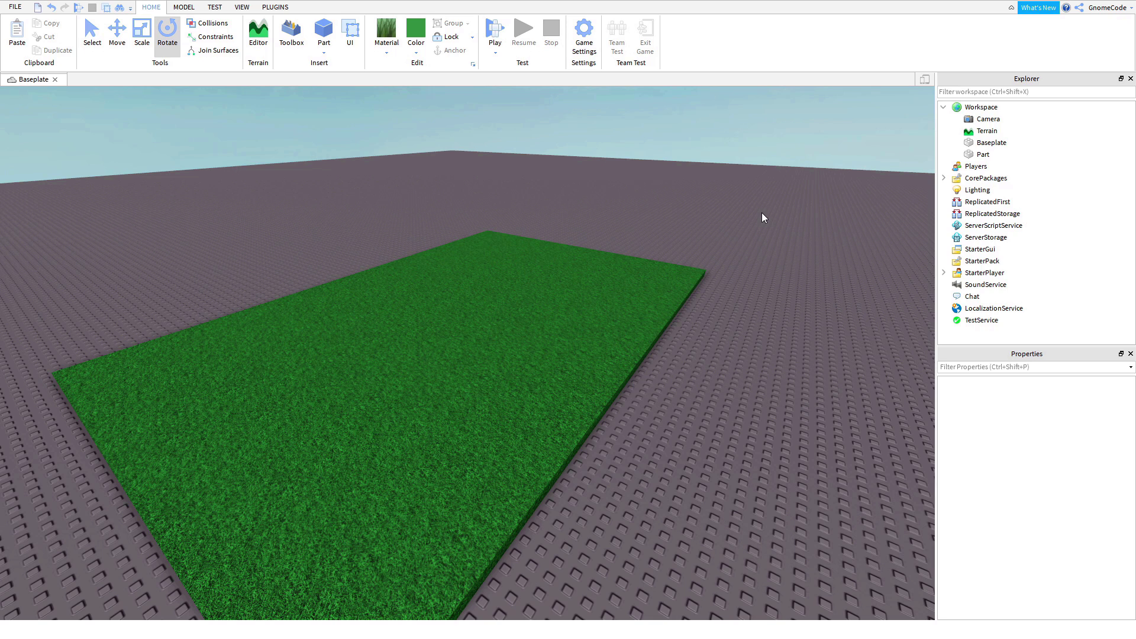
{"action": "left_click", "coordinate": [326, 47]}
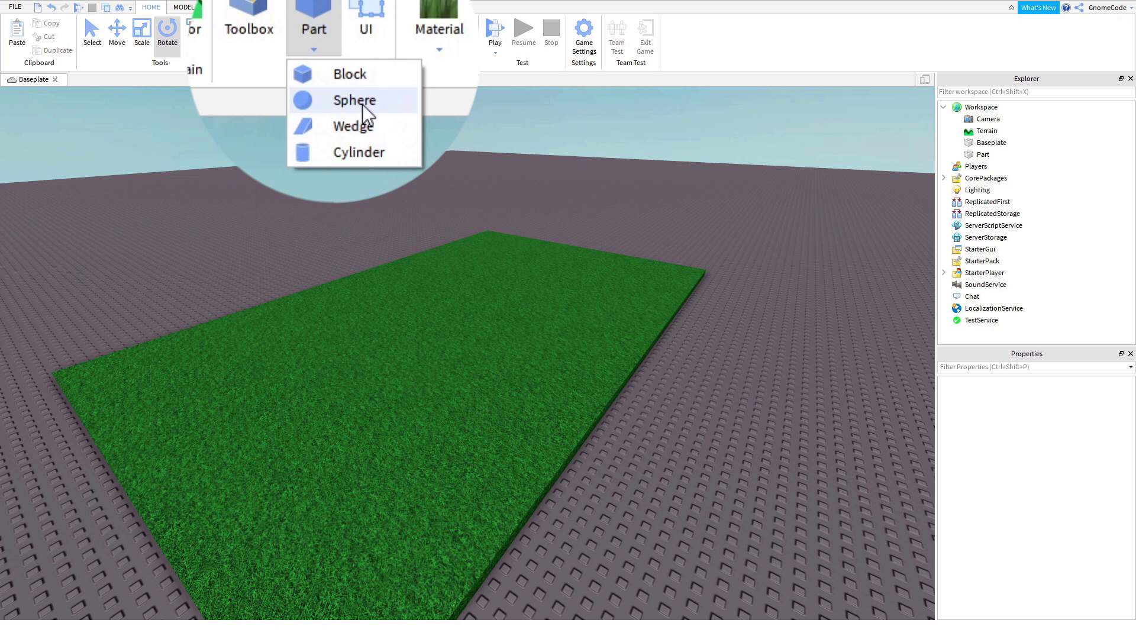
{"action": "left_click", "coordinate": [350, 79]}
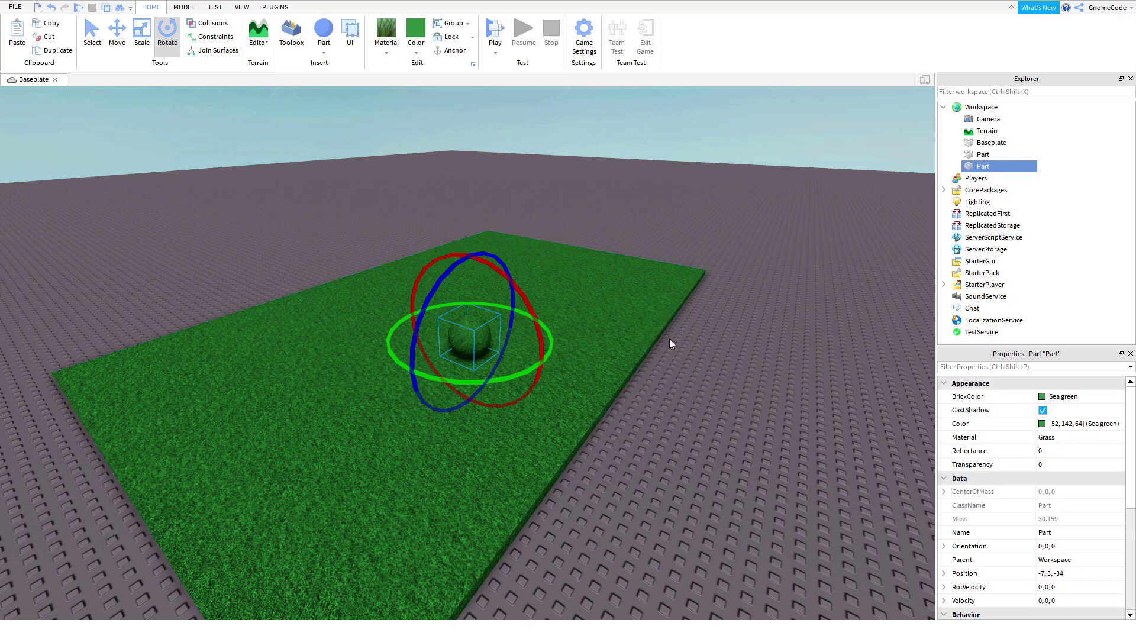
Step: Change the sphere's material to Pebble and its color to Institutional white
{"action": "right_click_drag", "start_coordinate": [691, 429], "coordinate": [678, 443]}
{"action": "key", "text": "w"}
{"action": "key", "text": "s"}
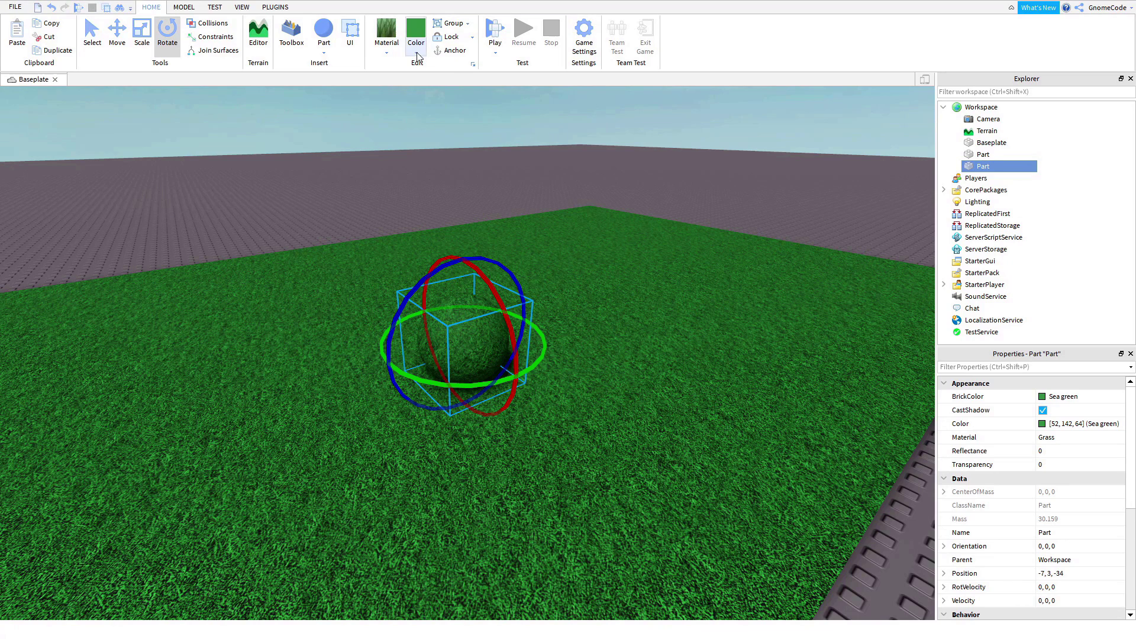
{"action": "left_click", "coordinate": [393, 51]}
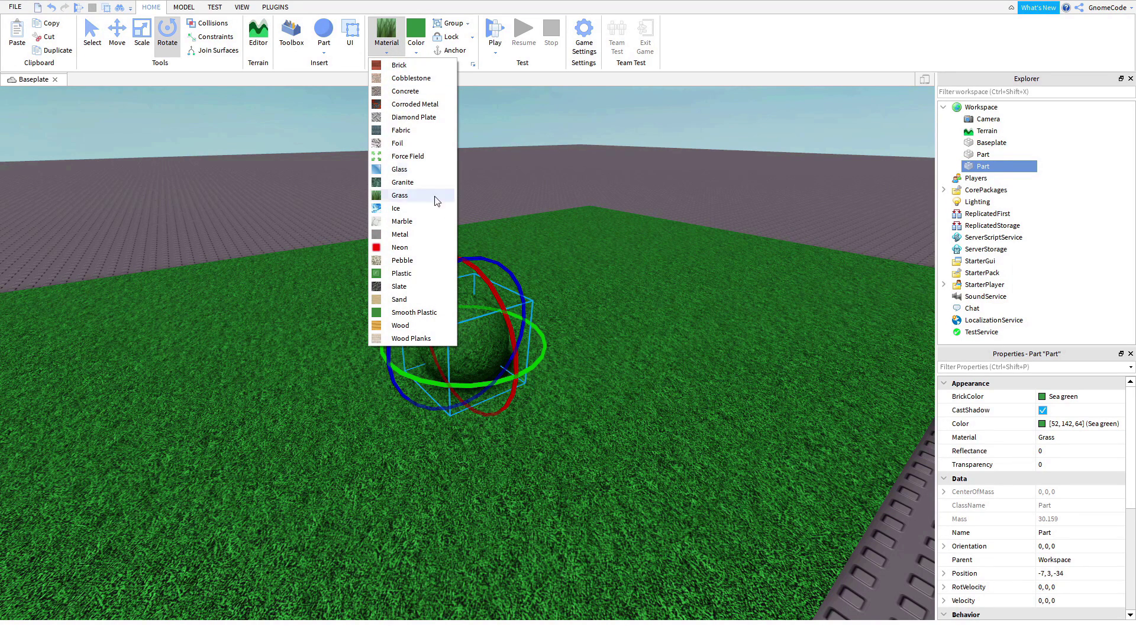
{"action": "left_click", "coordinate": [420, 255]}
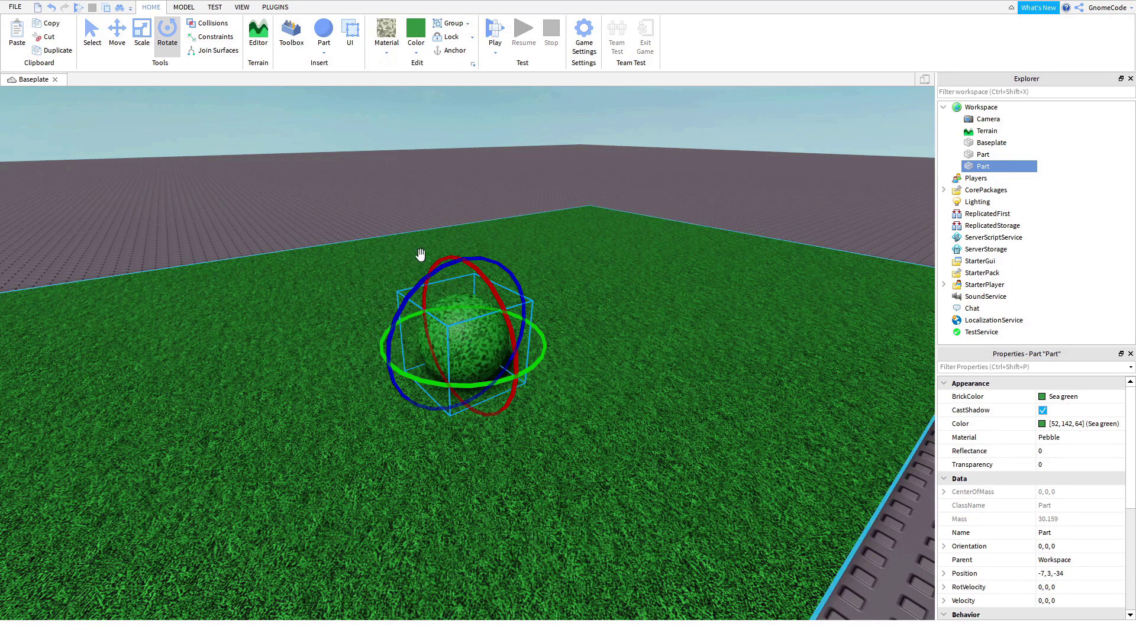
{"action": "left_click", "coordinate": [416, 53]}
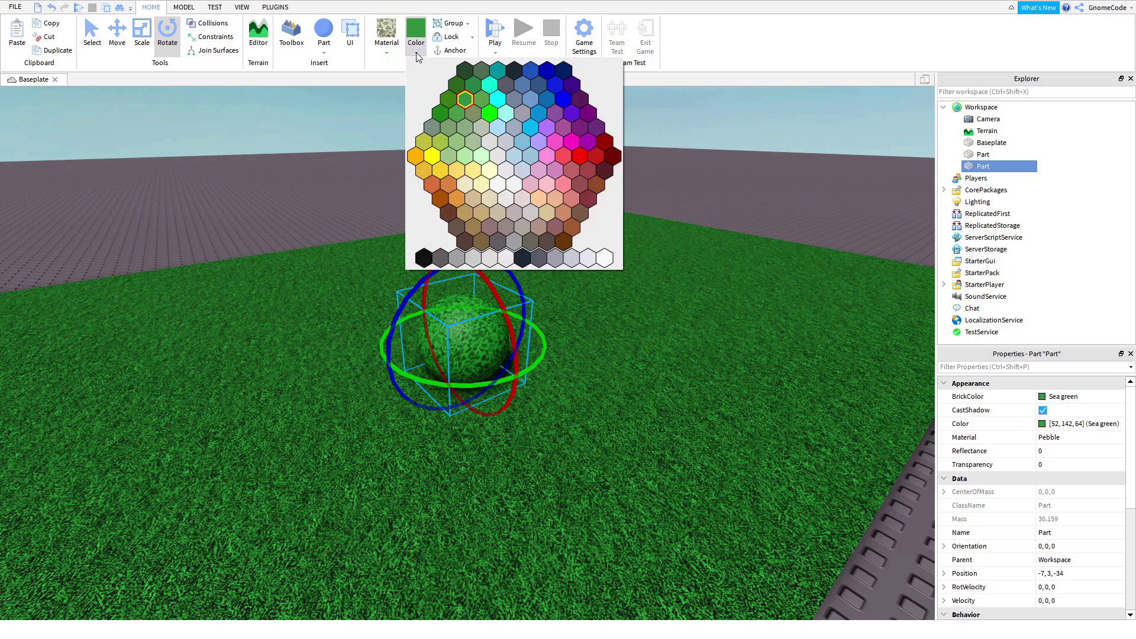
{"action": "left_click", "coordinate": [498, 185]}
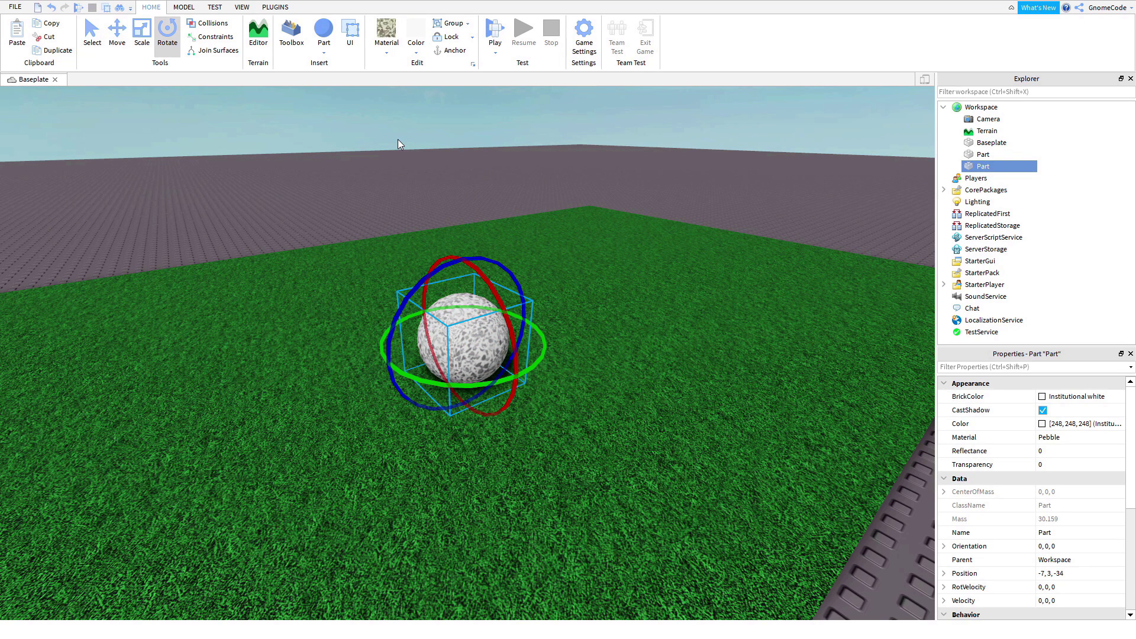
Step: Scale the sphere up slightly with the Scale tool, centered at about -7, 3.5, -34, and deselect it
{"action": "left_click", "coordinate": [142, 32]}
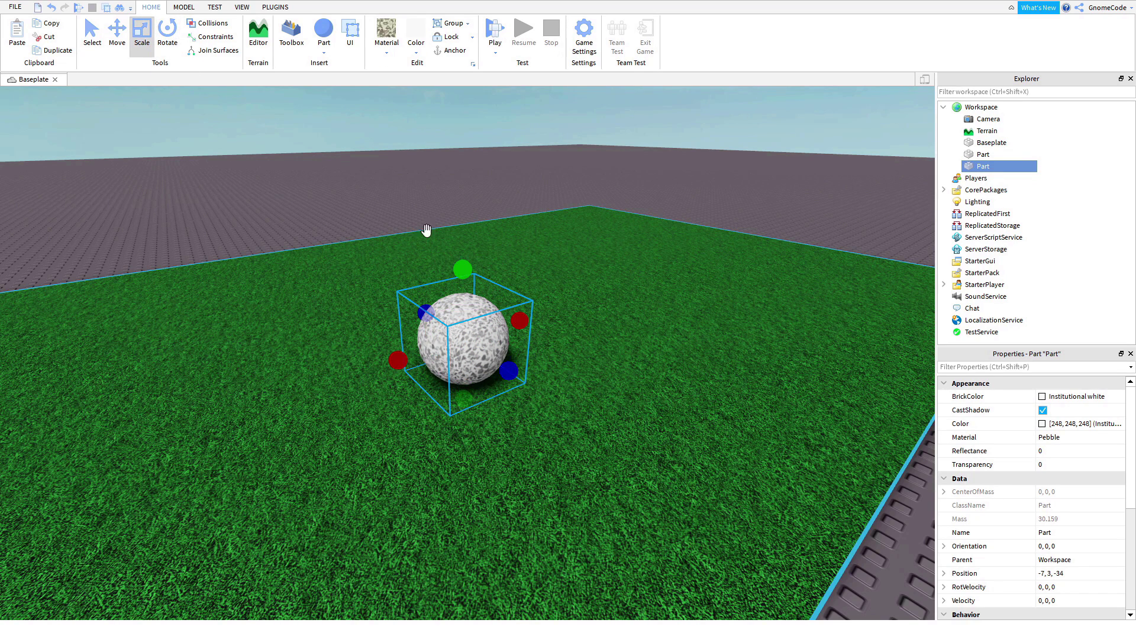
{"action": "left_click_drag", "start_coordinate": [462, 266], "coordinate": [467, 241]}
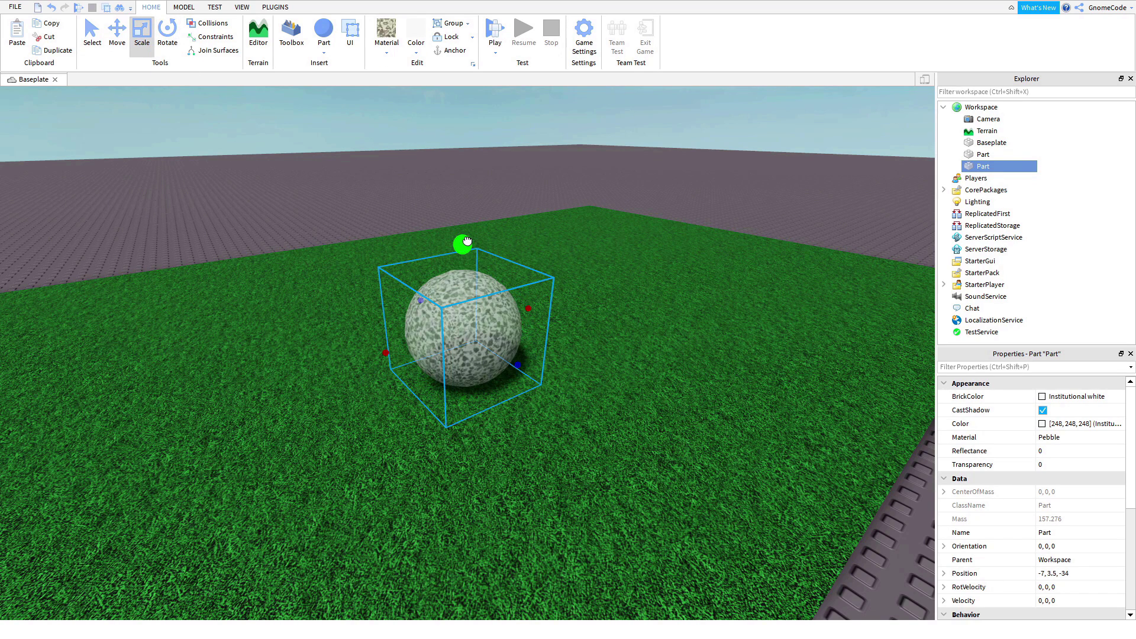
{"action": "left_click", "coordinate": [464, 175]}
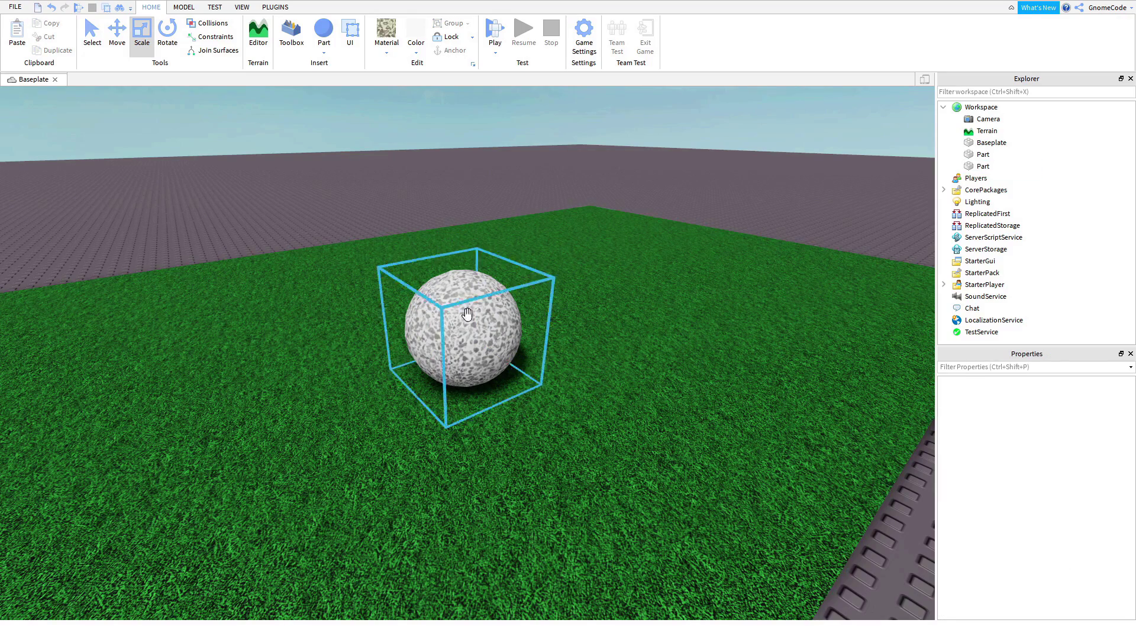
Step: Insert a cylinder part beside the sphere at about -9, 5.735, -32
{"action": "right_click_drag", "start_coordinate": [572, 193], "coordinate": [555, 199]}
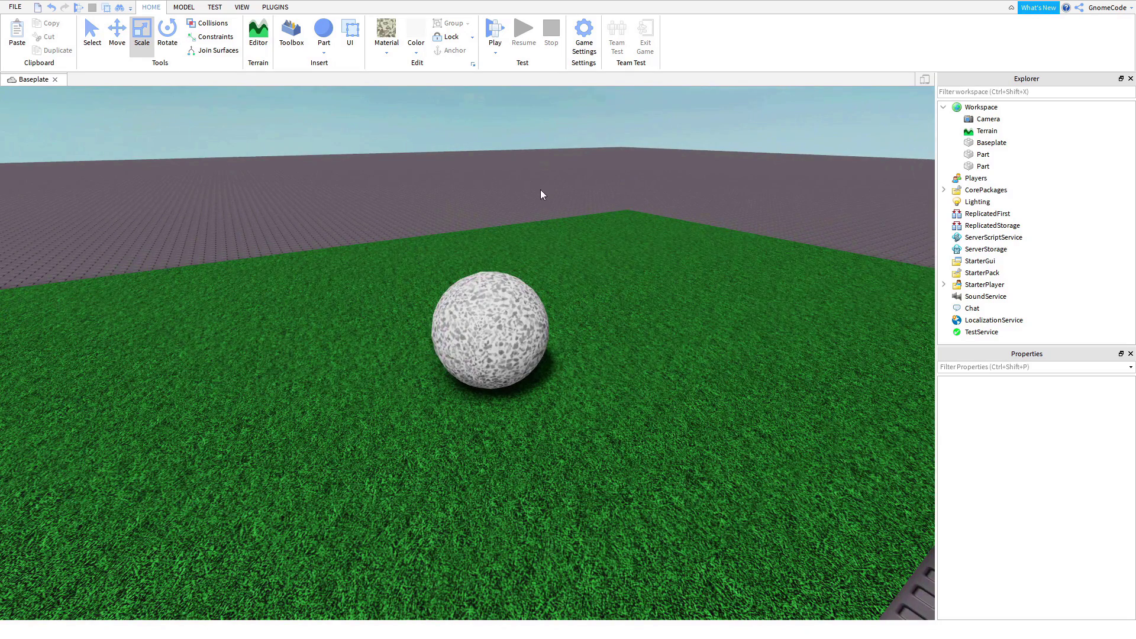
{"action": "left_click", "coordinate": [326, 52]}
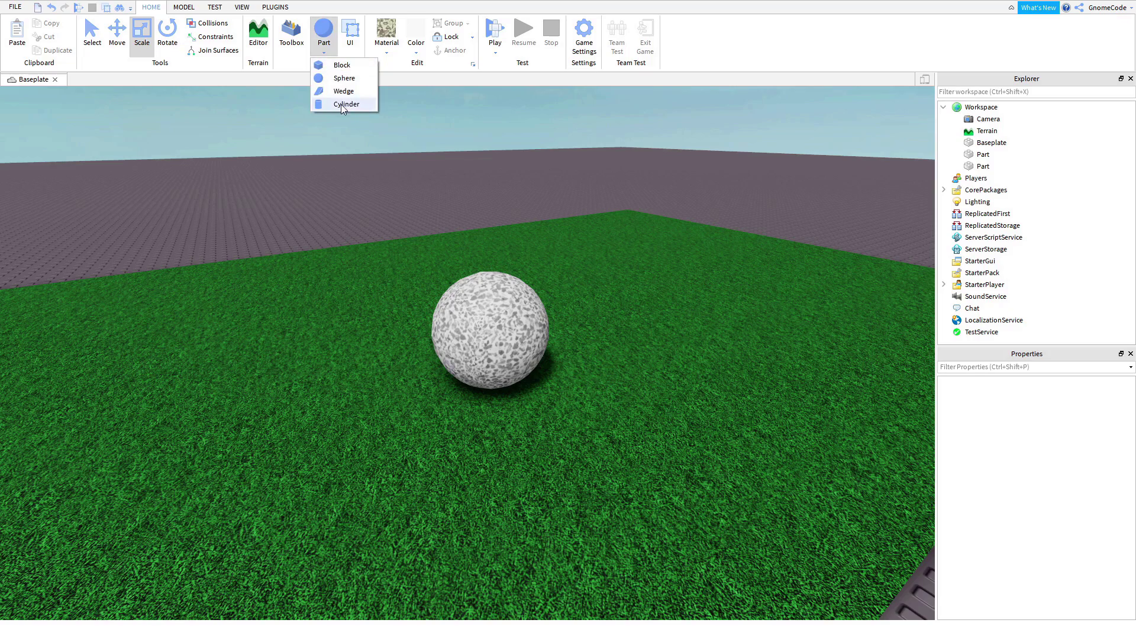
{"action": "left_click", "coordinate": [342, 106]}
{"action": "key", "text": "a"}
{"action": "right_click_drag", "start_coordinate": [609, 239], "coordinate": [609, 240]}
{"action": "key", "text": "w"}
{"action": "key", "text": "s"}
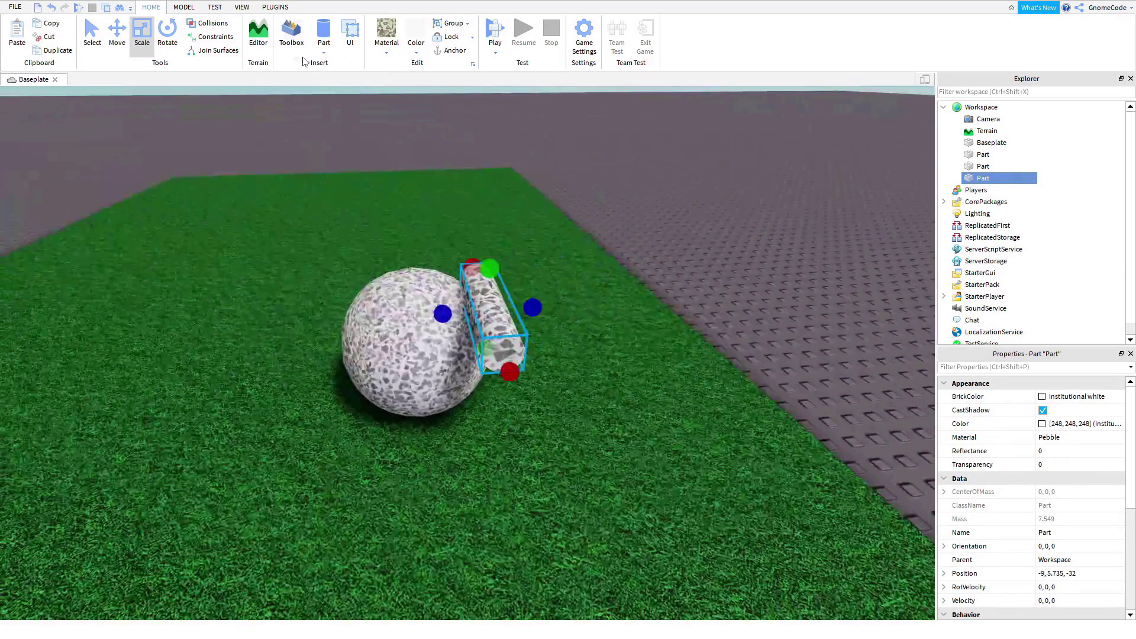
Step: Change the cylinder's color to Ghost grey and its material to Smooth Plastic, ending with nothing selected
{"action": "left_click", "coordinate": [417, 53]}
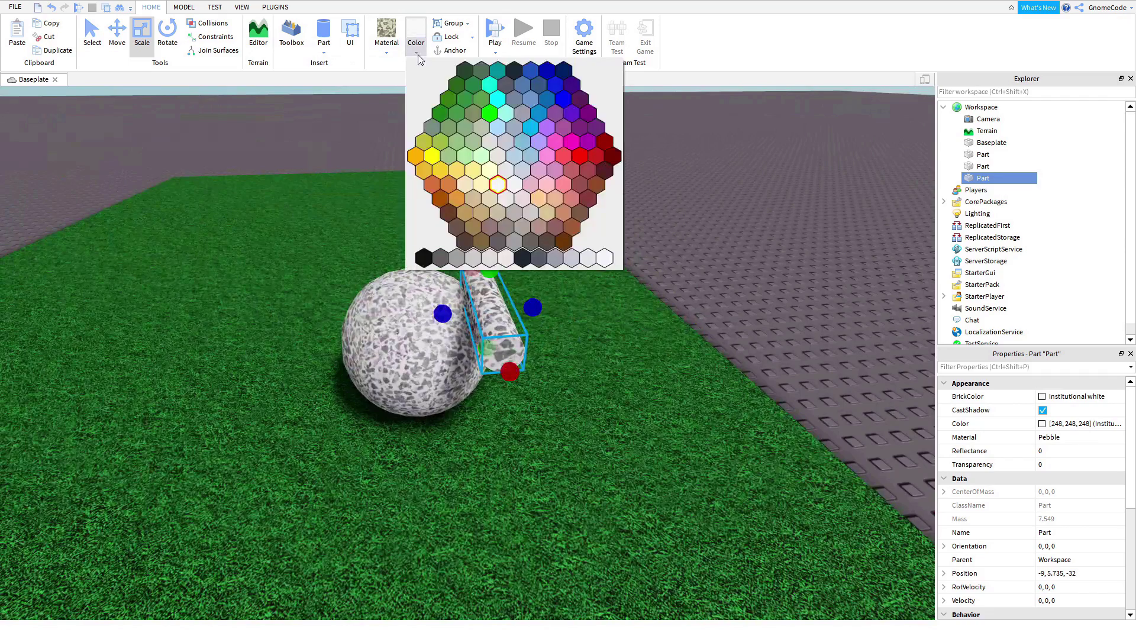
{"action": "left_click", "coordinate": [578, 259]}
{"action": "left_click", "coordinate": [386, 36]}
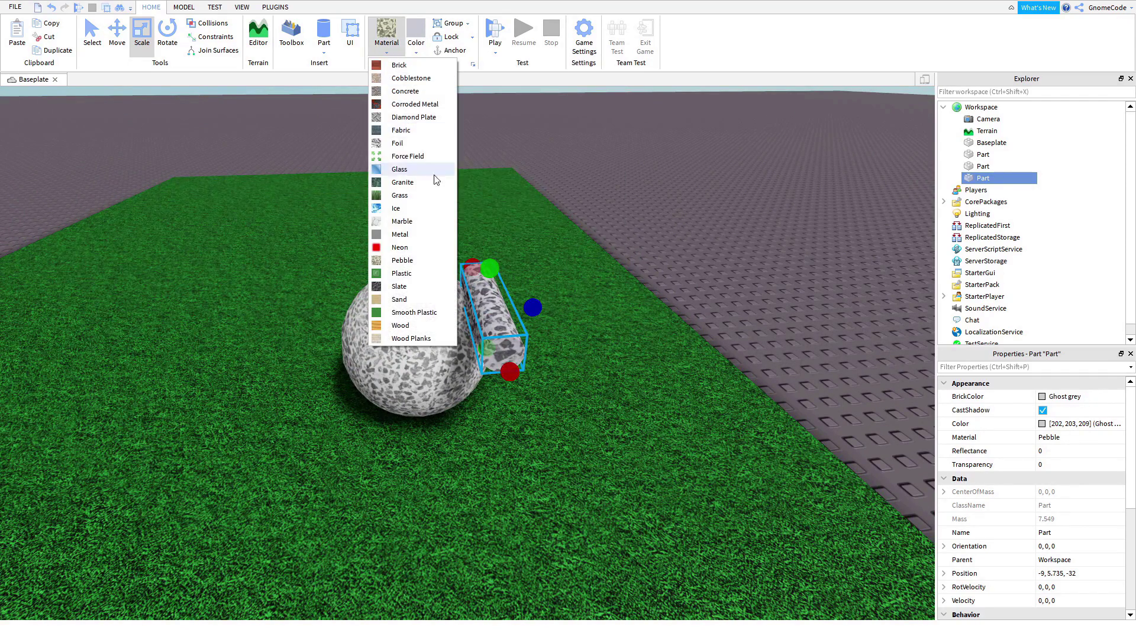
{"action": "left_click", "coordinate": [414, 312]}
{"action": "left_click", "coordinate": [680, 228]}
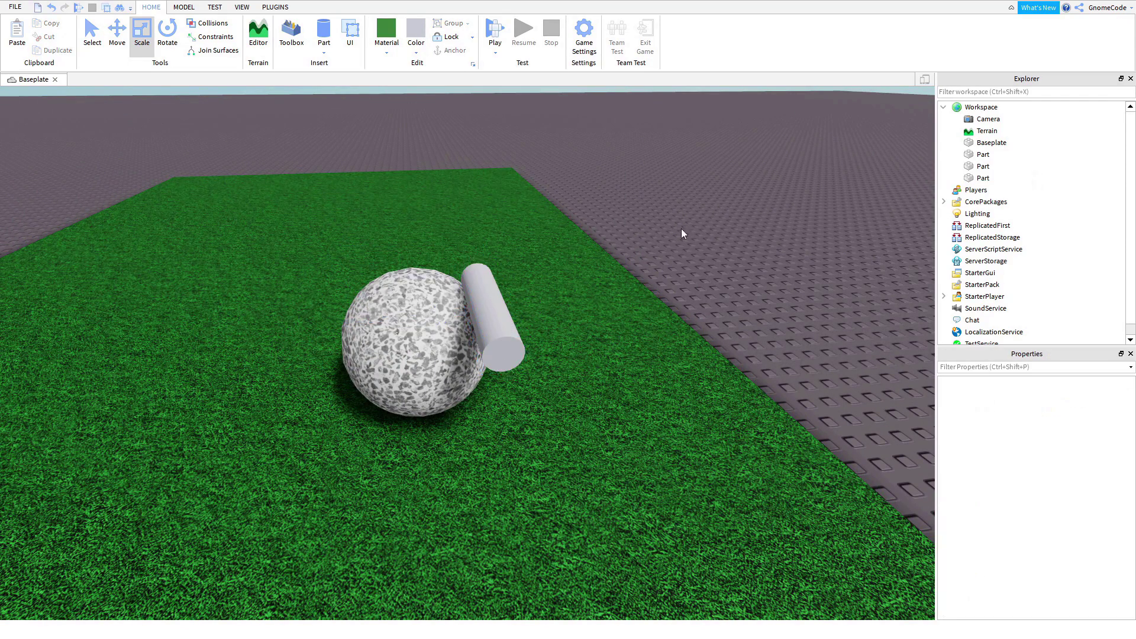
Step: Move the cylinder to the end of the grass field and tilt it upright, placing it at about -31.5, 3, -33.5
{"action": "left_click_drag", "start_coordinate": [494, 343], "coordinate": [583, 380]}
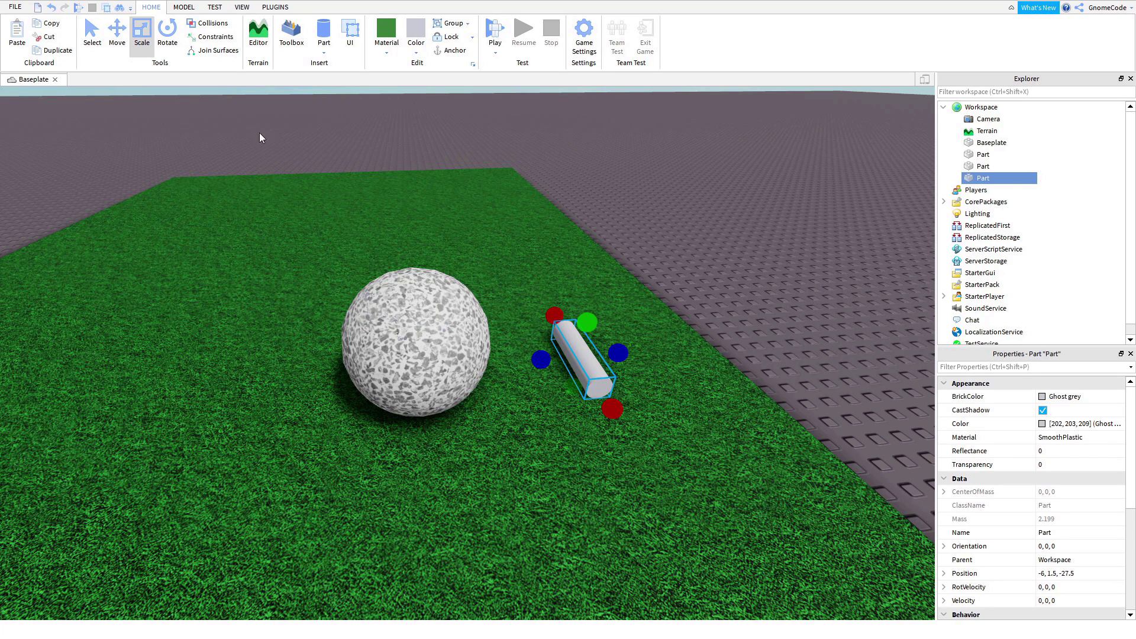
{"action": "left_click", "coordinate": [168, 36]}
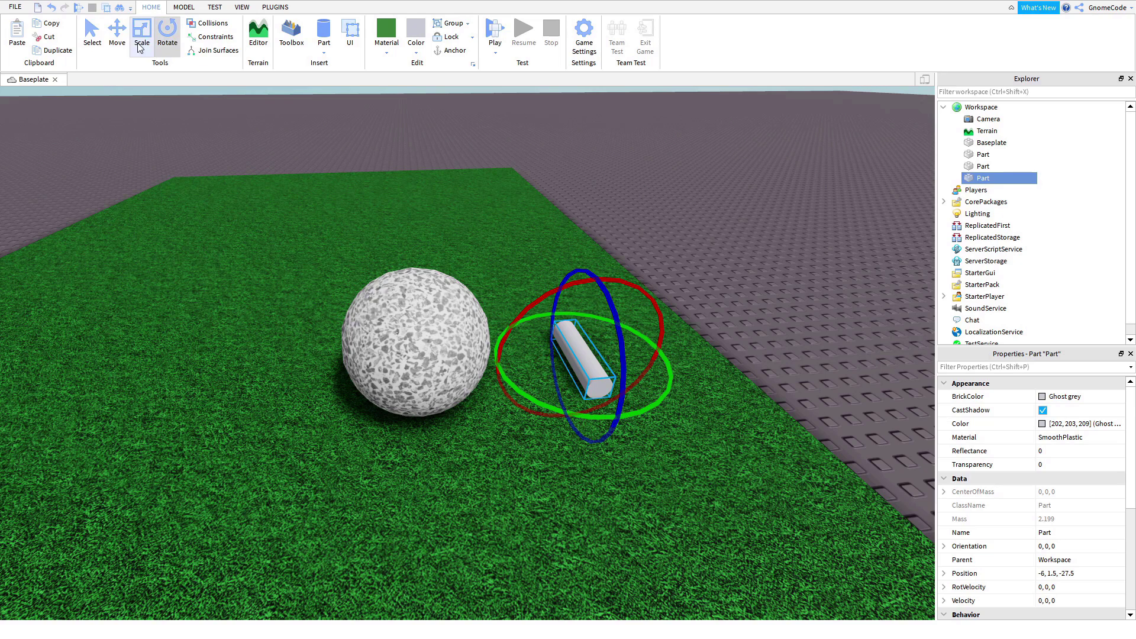
{"action": "left_click", "coordinate": [93, 33]}
{"action": "left_click_drag", "start_coordinate": [583, 409], "coordinate": [397, 250]}
{"action": "key", "text": "ctrl+t"}
{"action": "right_click_drag", "start_coordinate": [397, 248], "coordinate": [396, 247]}
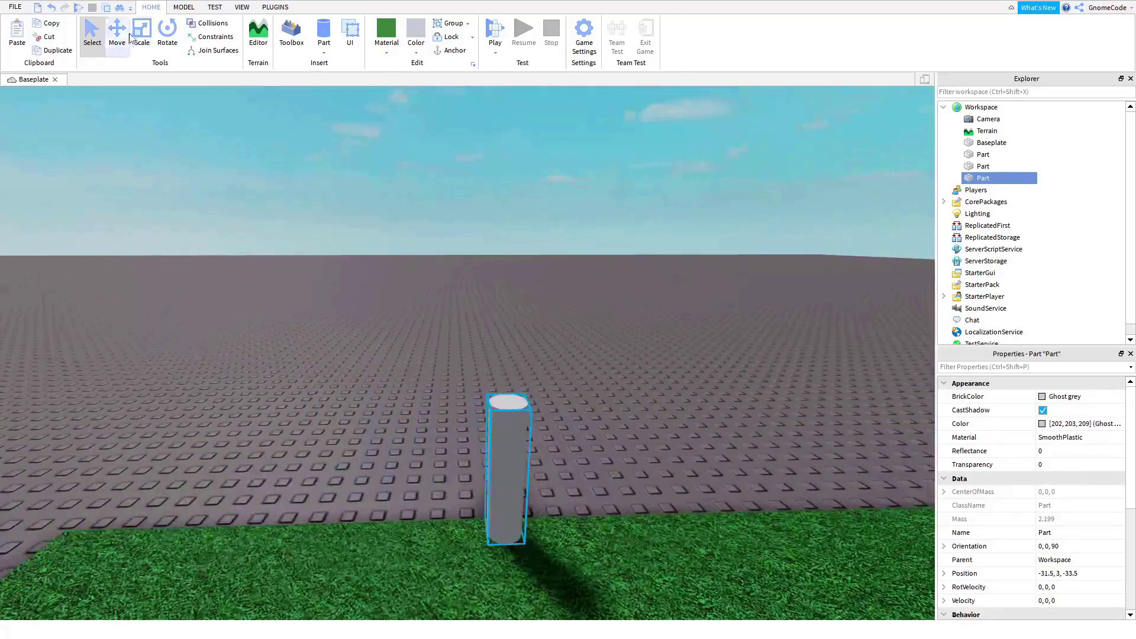
Step: Scale the upright cylinder upward into a tall post, centered at about -31.5, 6.5, -33.5
{"action": "left_click", "coordinate": [141, 36]}
{"action": "left_click_drag", "start_coordinate": [508, 373], "coordinate": [526, 240]}
{"action": "right_click_drag", "start_coordinate": [526, 239], "coordinate": [552, 333]}
{"action": "scroll", "coordinate": [554, 335], "scroll_direction": "down", "scroll_amount": 4}
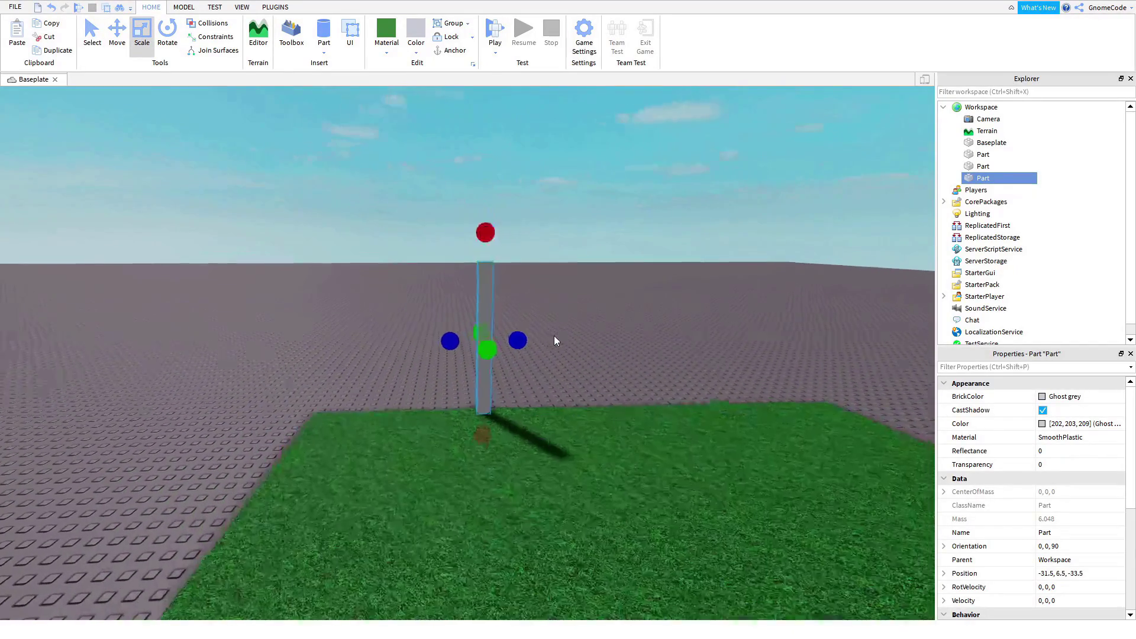
{"action": "scroll", "coordinate": [536, 460], "scroll_direction": "up", "scroll_amount": 3}
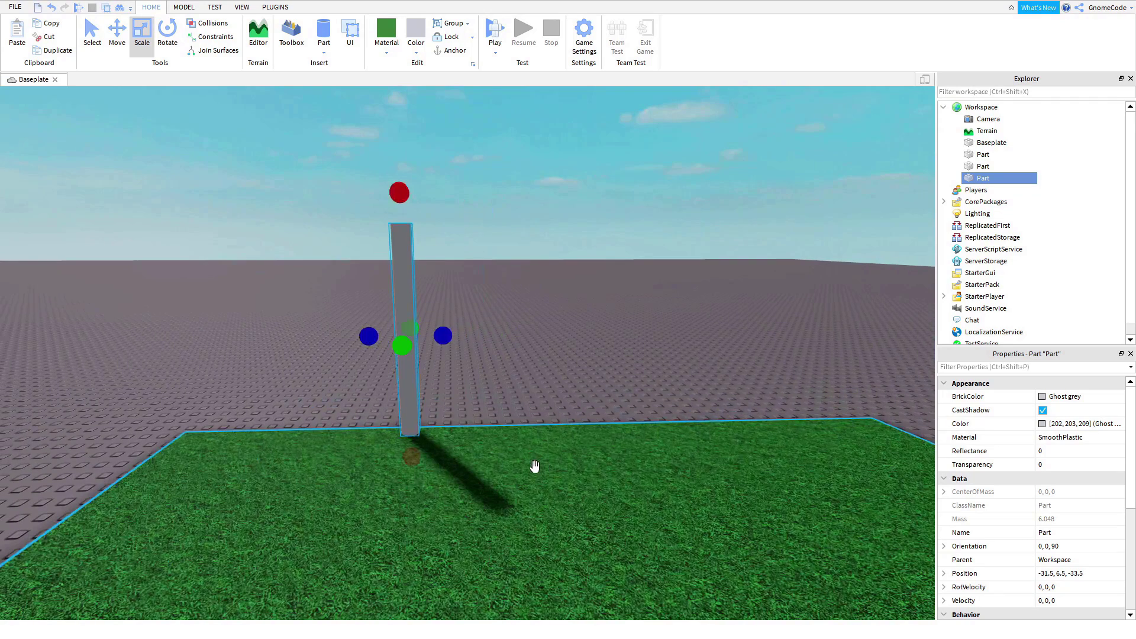
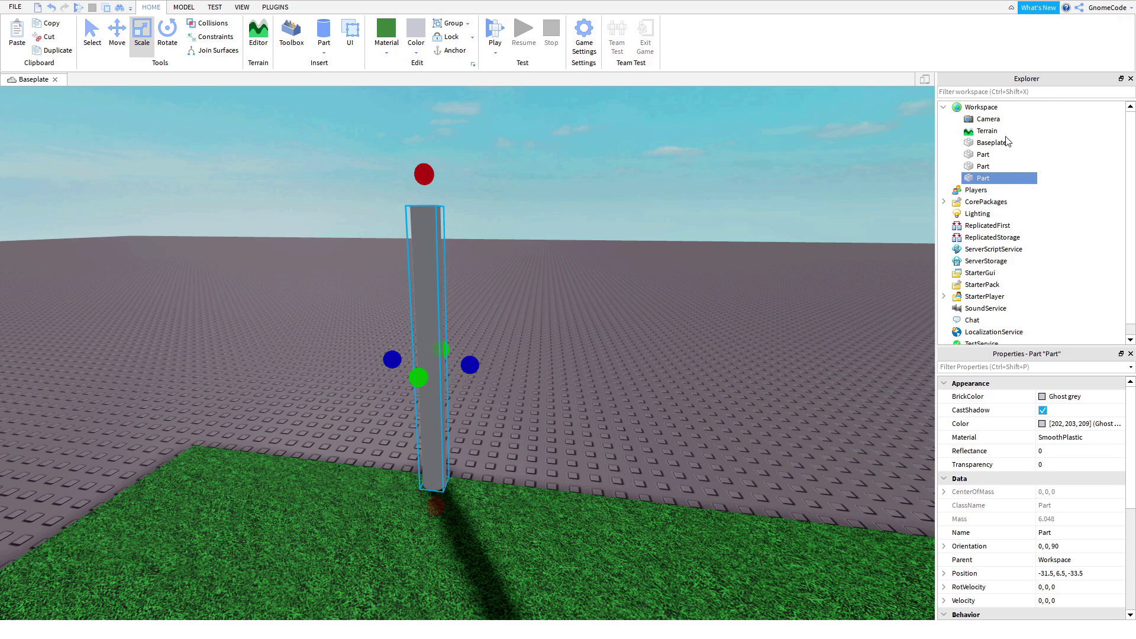
Step: Duplicate the post and move the copy along the Z axis to about -31.5, 6.5, -49.5, leaving it deselected
{"action": "right_click", "coordinate": [975, 182]}
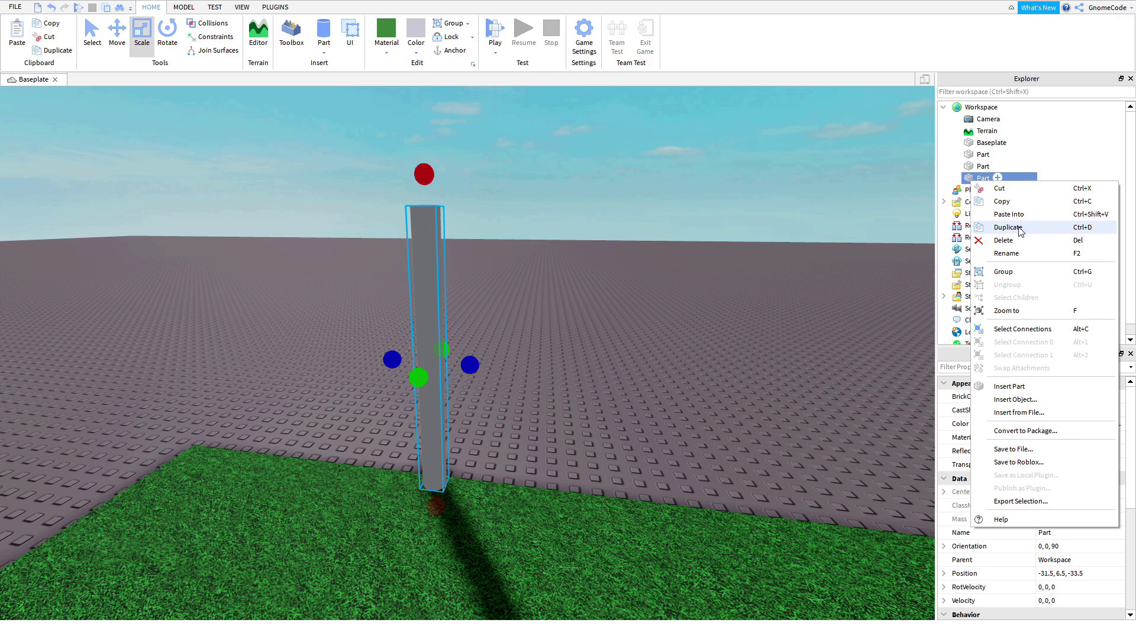
{"action": "left_click", "coordinate": [1008, 227]}
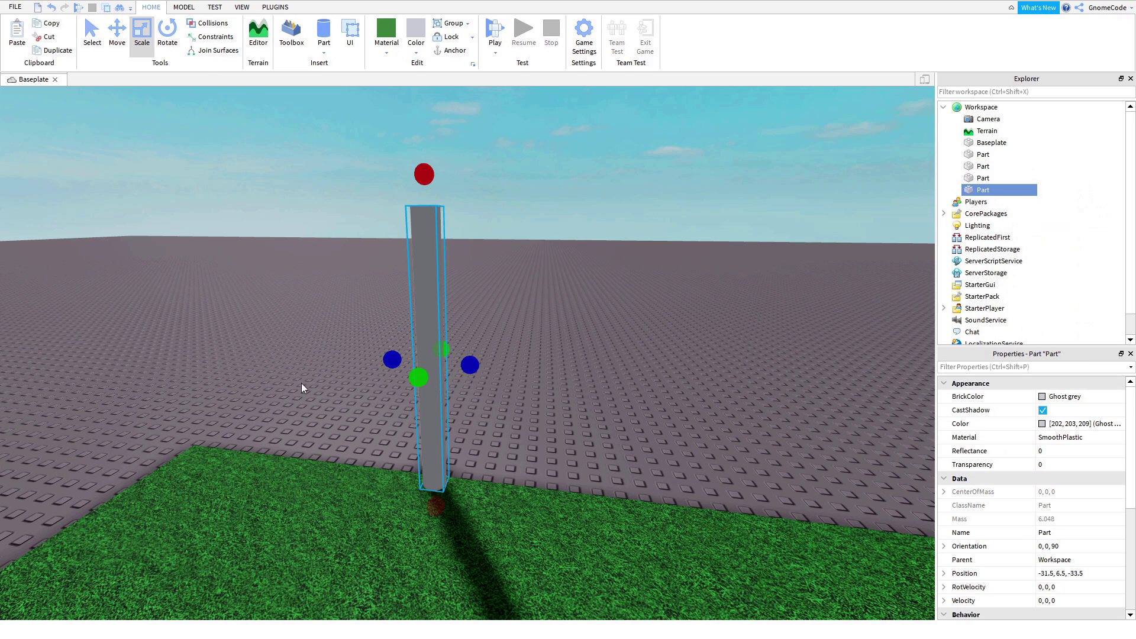
{"action": "left_click", "coordinate": [119, 32]}
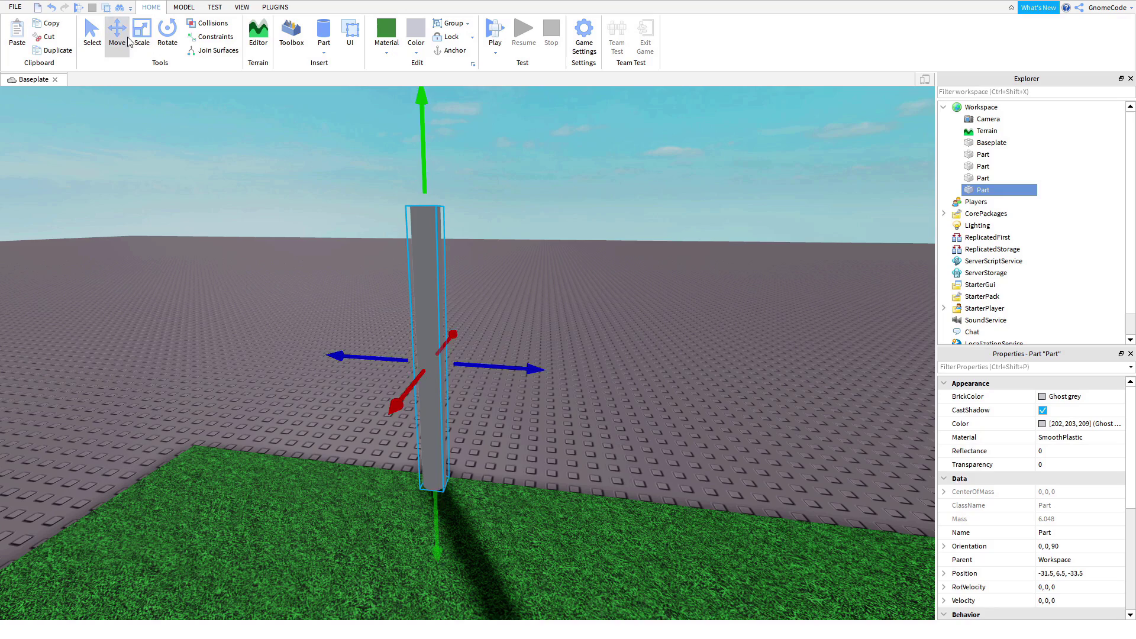
{"action": "left_click_drag", "start_coordinate": [519, 365], "coordinate": [686, 401]}
{"action": "left_click", "coordinate": [692, 294]}
Step: Duplicate the second post and rotate the copy to lie horizontally across it, with orientation 90, -90, 0
{"action": "key", "text": "a"}
{"action": "right_click_drag", "start_coordinate": [690, 315], "coordinate": [690, 316]}
{"action": "key", "text": "s"}
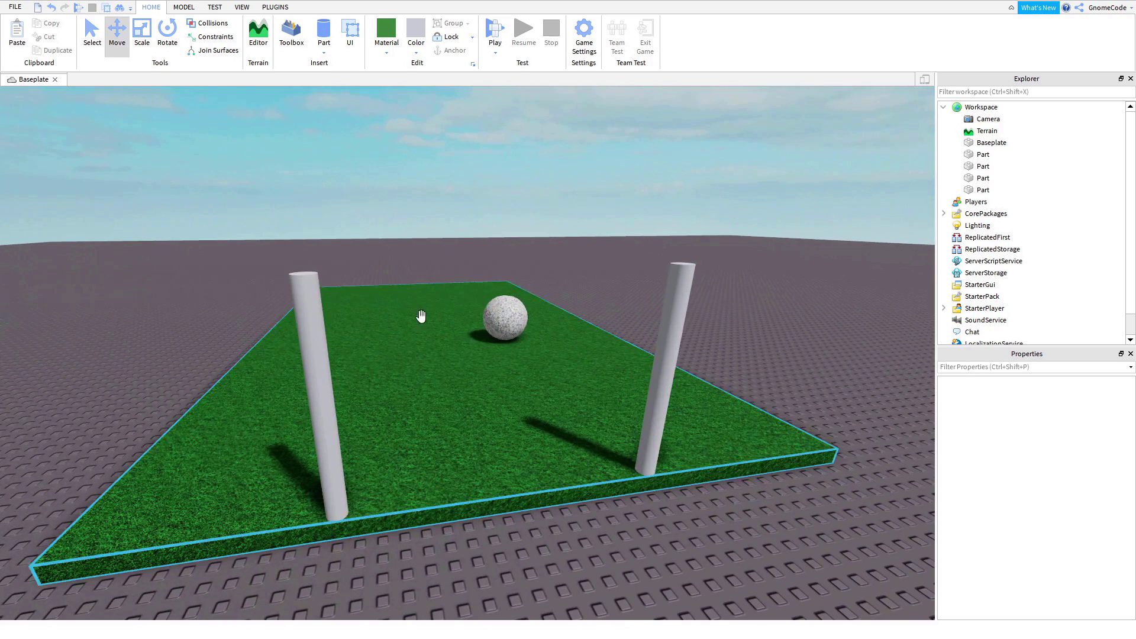
{"action": "left_click", "coordinate": [306, 292]}
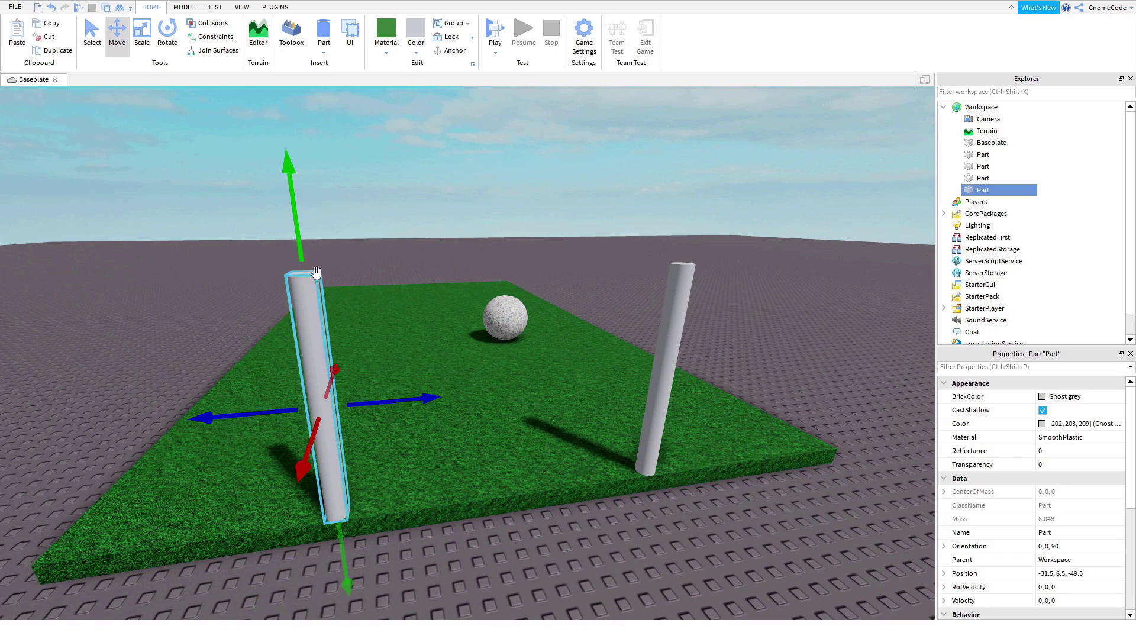
{"action": "right_click_drag", "start_coordinate": [422, 291], "coordinate": [449, 243]}
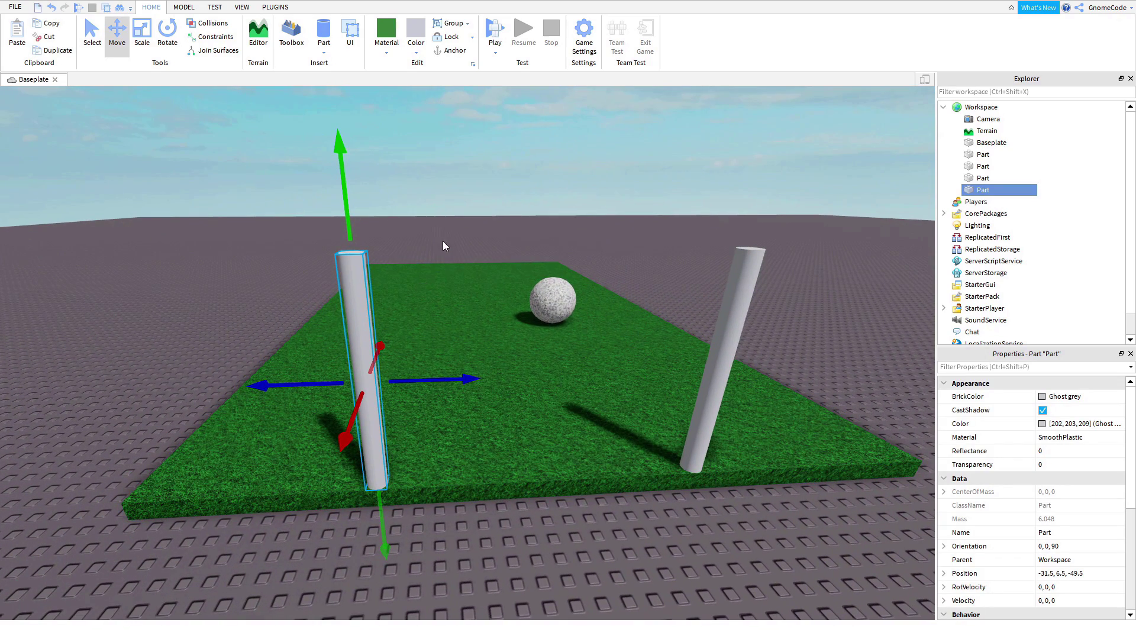
{"action": "key", "text": "ctrl+d"}
{"action": "left_click", "coordinate": [168, 42]}
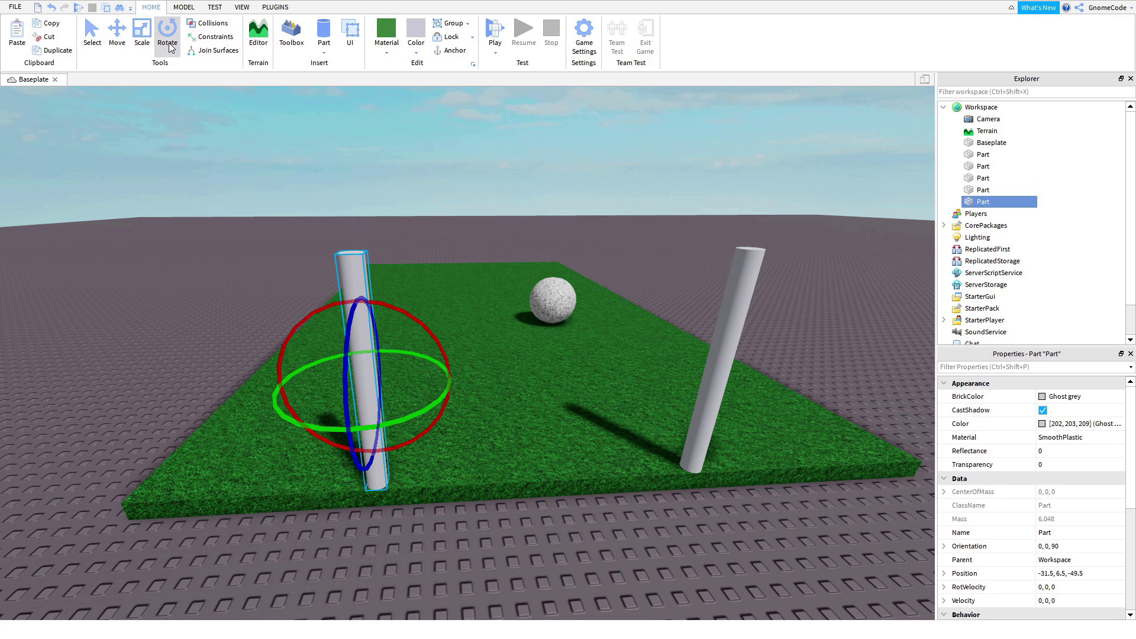
{"action": "left_click_drag", "start_coordinate": [398, 299], "coordinate": [466, 424]}
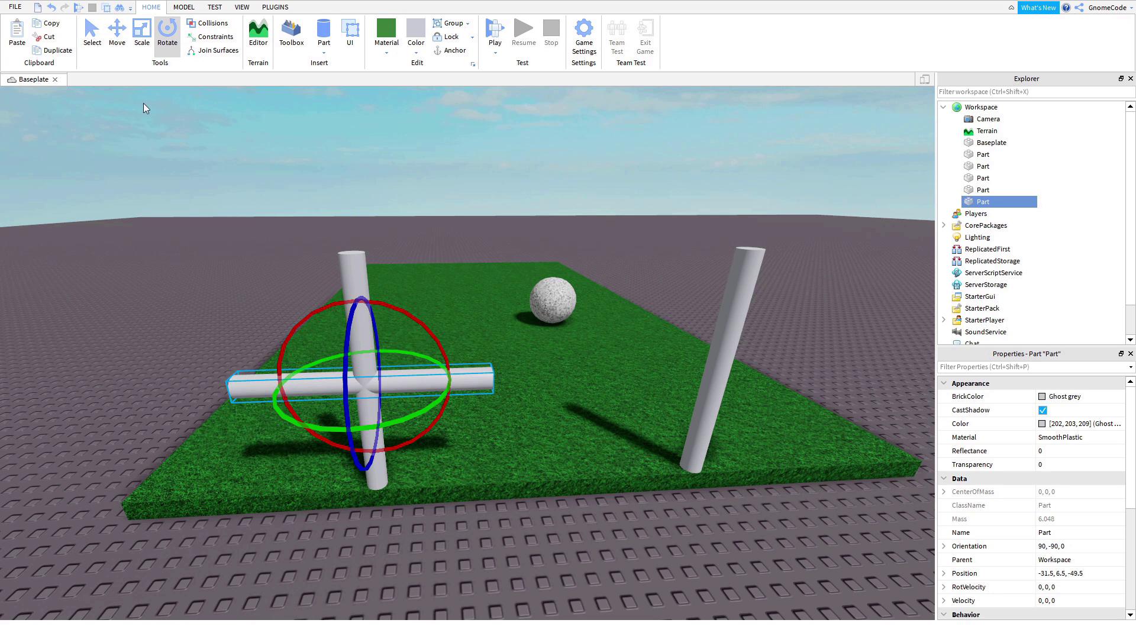
Step: Raise the horizontal cylinder onto the post tops and stretch it into a crossbar spanning both, centered at about -31.5, 11.5, -41.5
{"action": "left_click", "coordinate": [126, 37]}
{"action": "left_click_drag", "start_coordinate": [358, 320], "coordinate": [355, 203]}
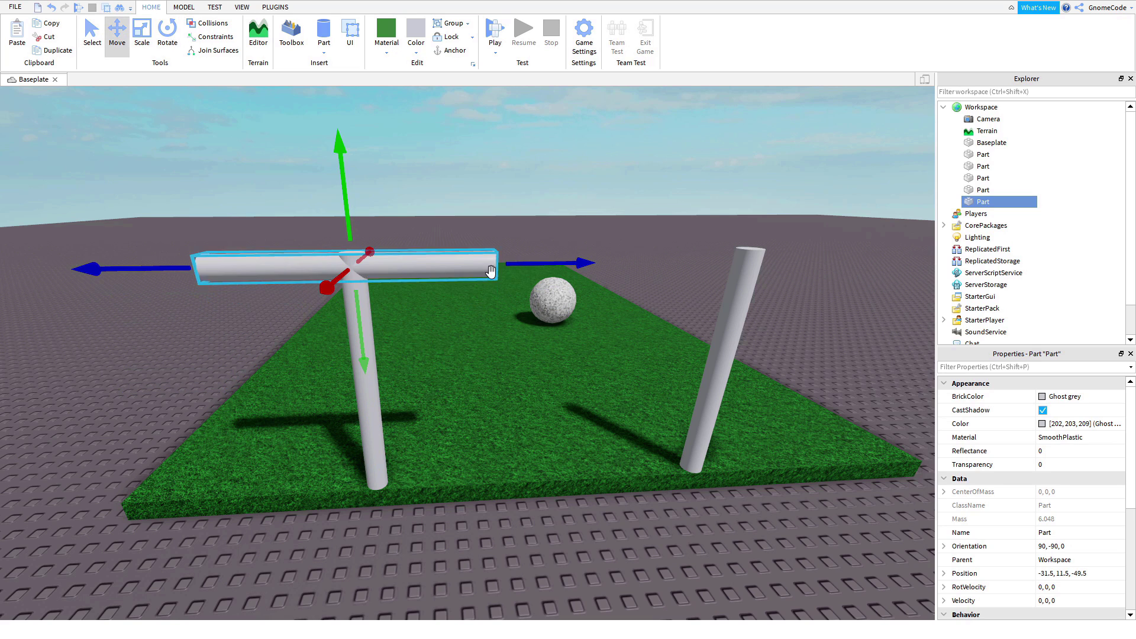
{"action": "left_click_drag", "start_coordinate": [491, 271], "coordinate": [694, 265]}
{"action": "left_click", "coordinate": [141, 36]}
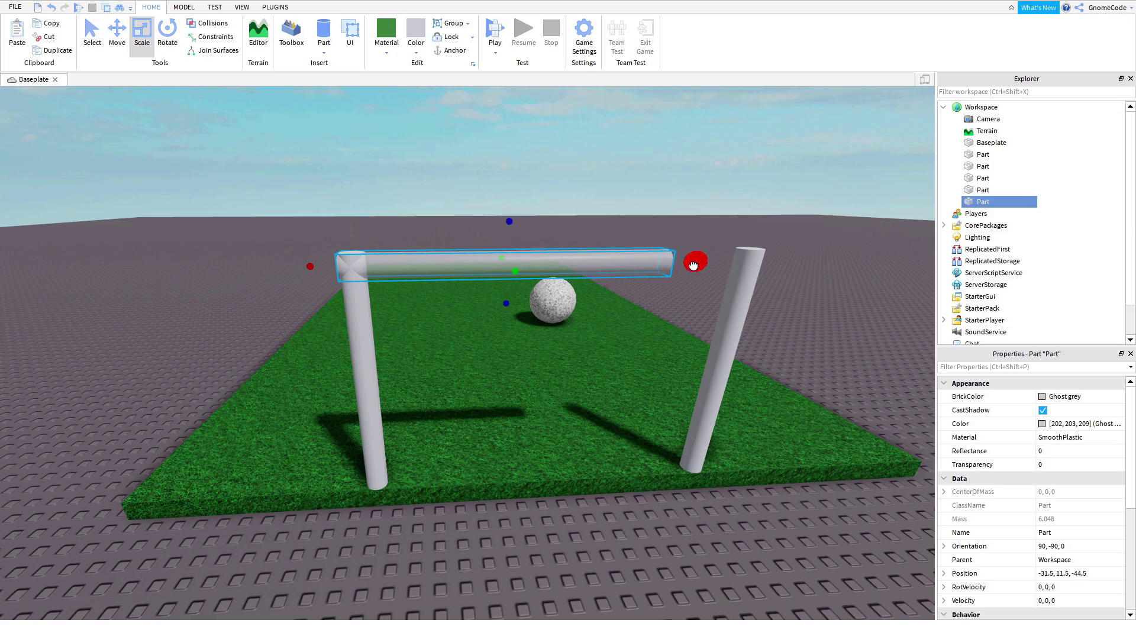
{"action": "left_click_drag", "start_coordinate": [784, 273], "coordinate": [785, 272]}
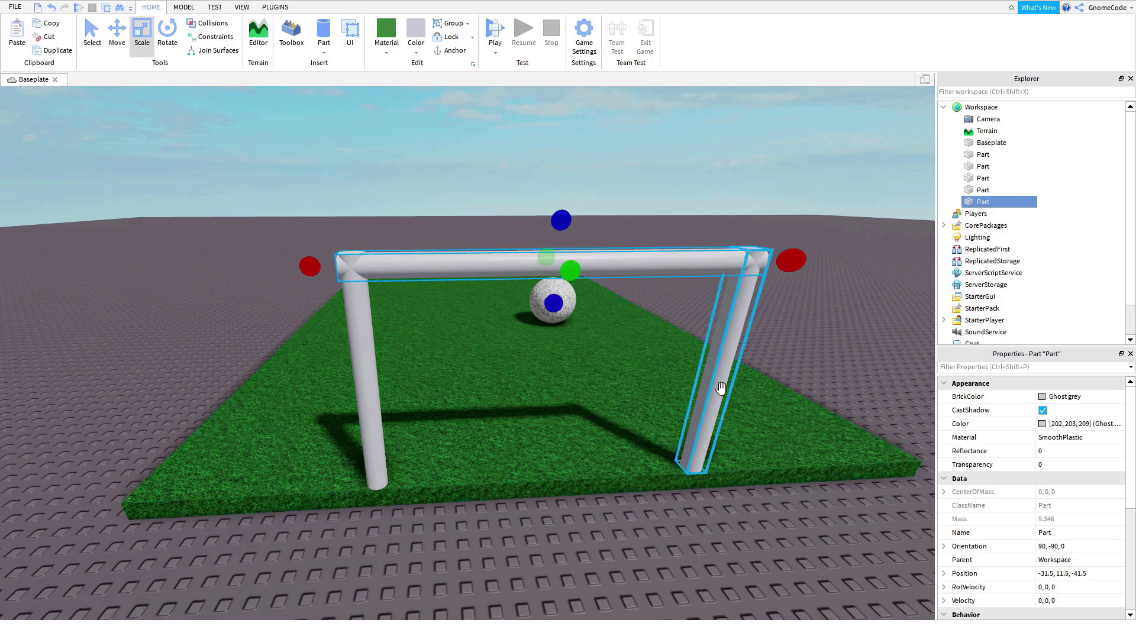
Step: Clear the selection and examine the complete goal and the ball from around the pitch
{"action": "right_click_drag", "start_coordinate": [695, 388], "coordinate": [691, 393]}
{"action": "key", "text": "d"}
{"action": "key", "text": "d"}
{"action": "key", "text": "w"}
{"action": "key", "text": "a"}
{"action": "key", "text": "a"}
{"action": "left_click", "coordinate": [691, 393]}
{"action": "key", "text": "s"}
{"action": "right_click_drag", "start_coordinate": [518, 372], "coordinate": [518, 373]}
{"action": "key", "text": "d"}
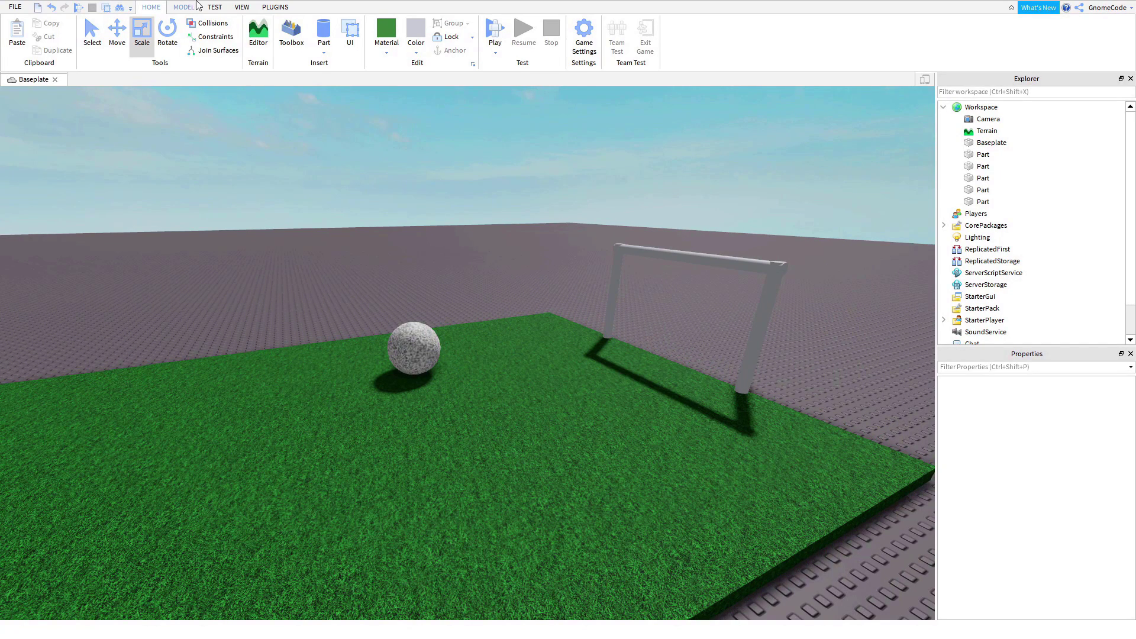
Step: Start a playtest and walk the character to the edge of the grass field
{"action": "left_click", "coordinate": [215, 8]}
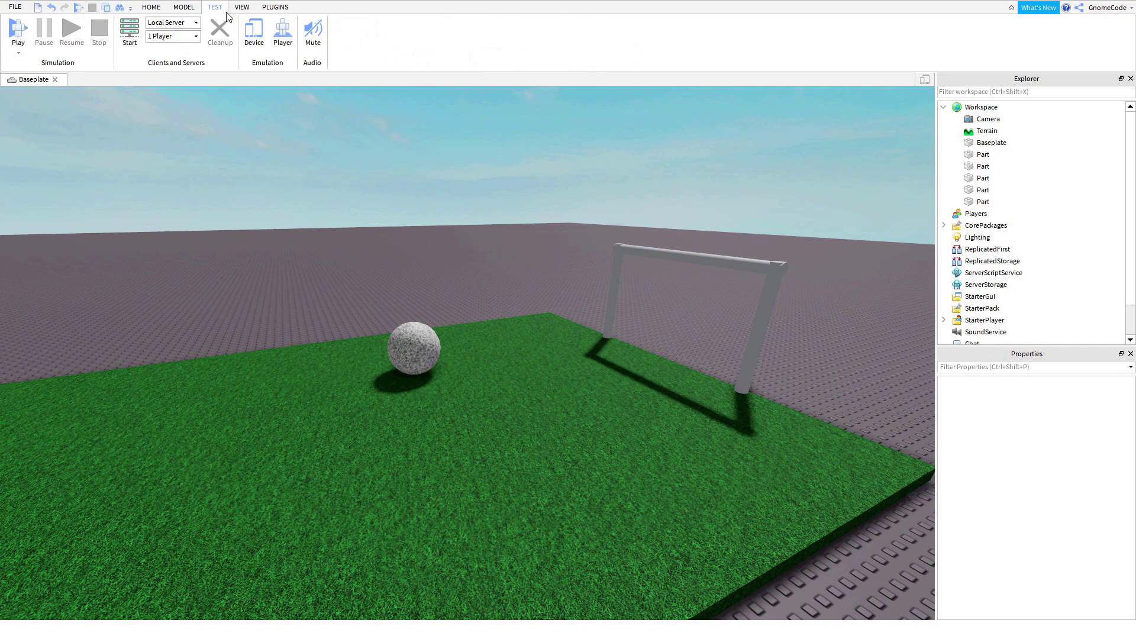
{"action": "left_click", "coordinate": [151, 9]}
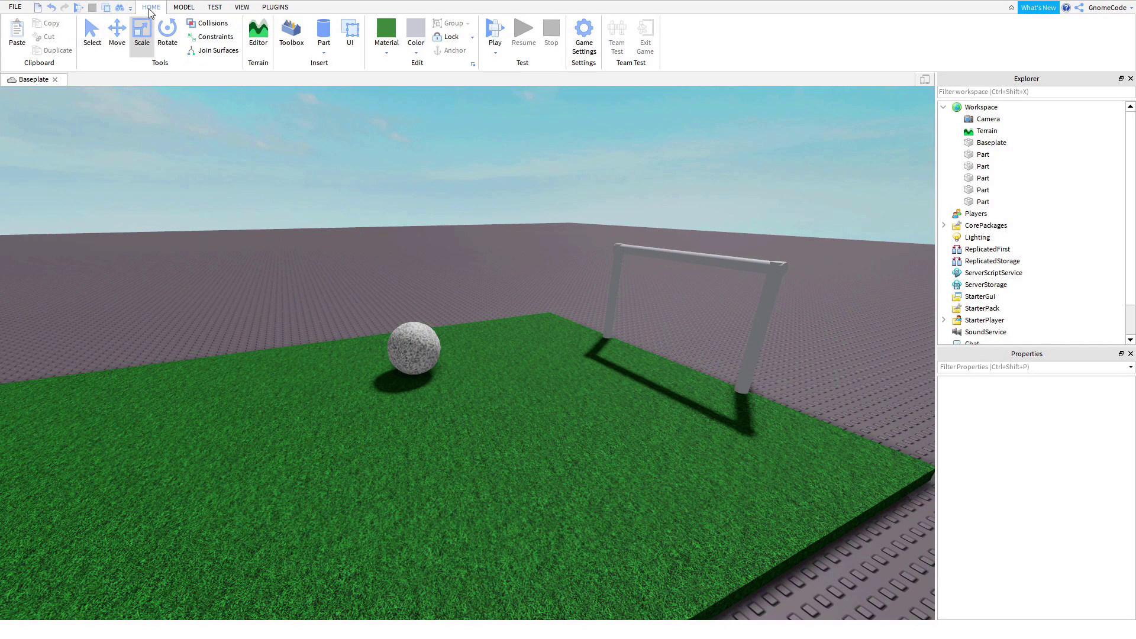
{"action": "left_click", "coordinate": [495, 32]}
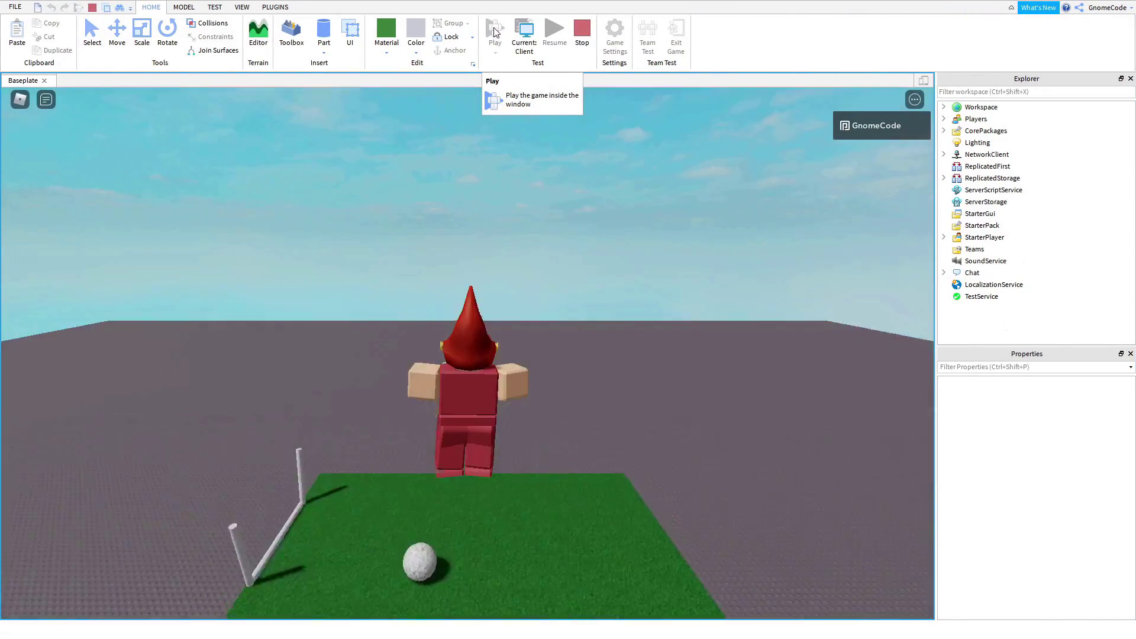
{"action": "right_click_drag", "start_coordinate": [484, 422], "coordinate": [483, 425]}
{"action": "key", "text": "w"}
{"action": "key", "text": "w"}
{"action": "key", "text": "w"}
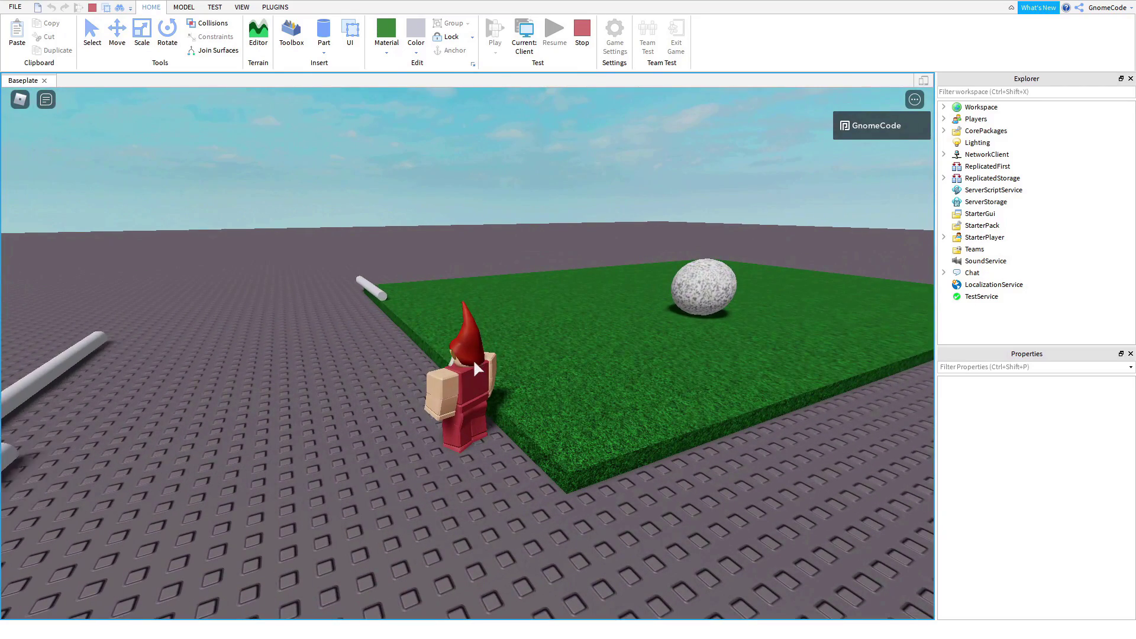
Step: Examine the goal cylinders around the character from several angles, and stop the playtest
{"action": "key", "text": "s"}
{"action": "right_click_drag", "start_coordinate": [520, 373], "coordinate": [506, 396]}
{"action": "scroll", "coordinate": [519, 373], "scroll_direction": "up", "scroll_amount": 2}
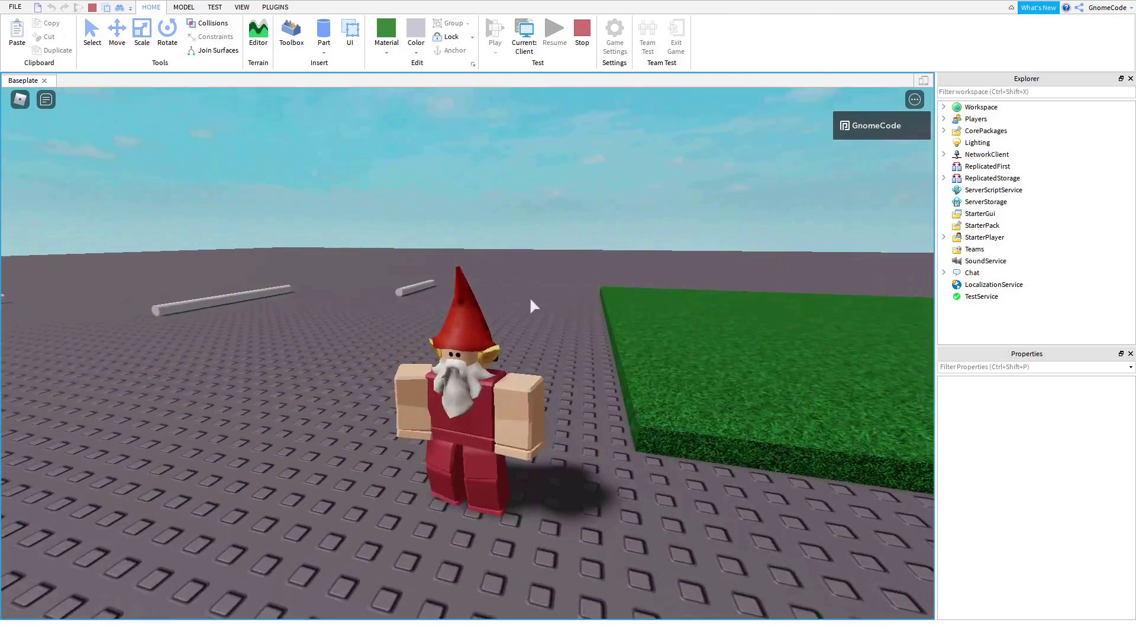
{"action": "right_click_drag", "start_coordinate": [545, 293], "coordinate": [546, 293]}
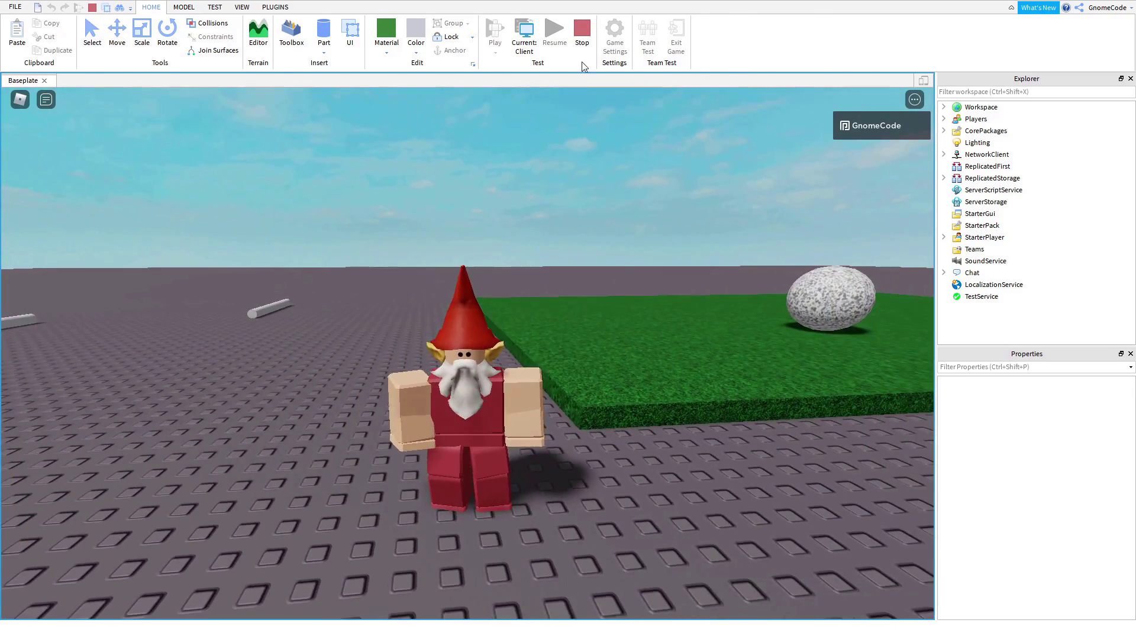
{"action": "right_click_drag", "start_coordinate": [463, 359], "coordinate": [357, 287]}
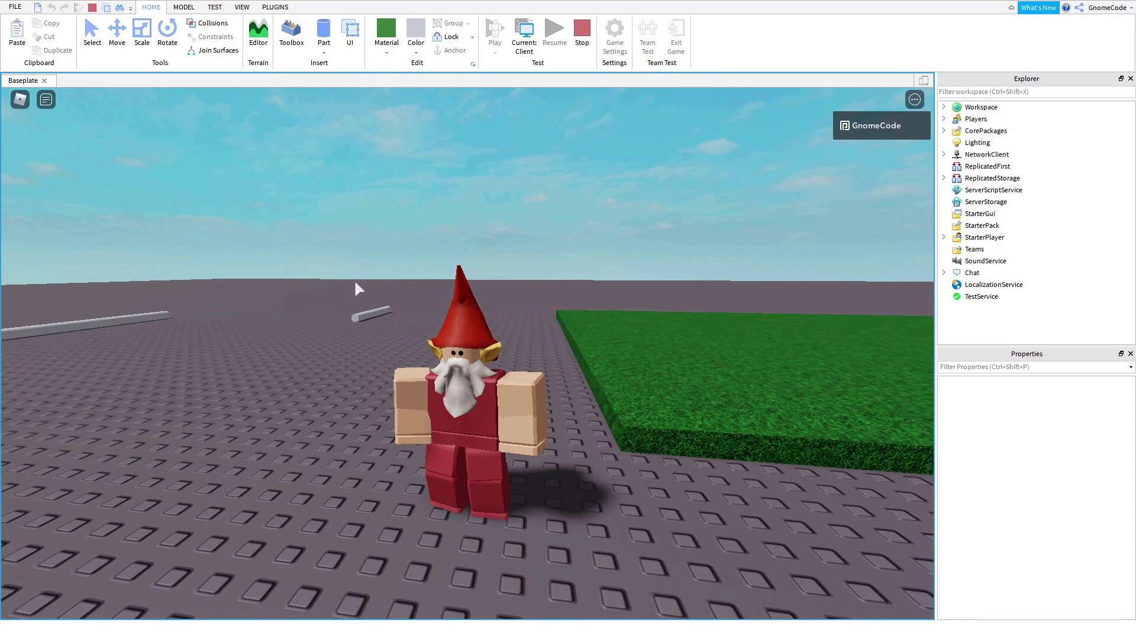
{"action": "left_click", "coordinate": [583, 34]}
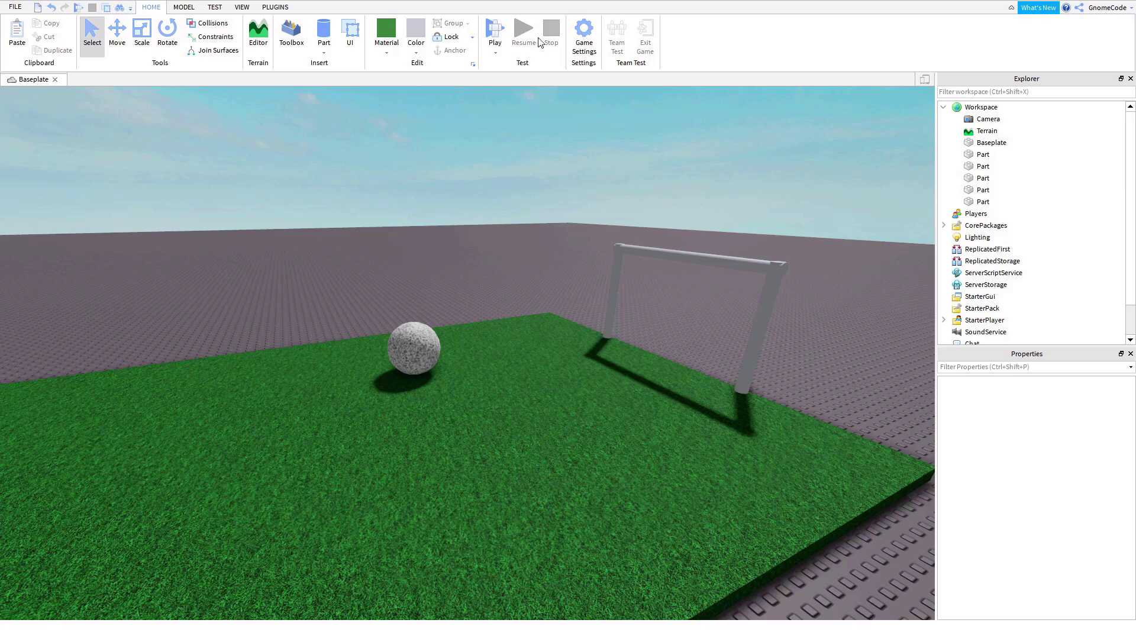
Step: Select the grass field, ball and all three goal cylinders together and turn on Anchored for them
{"action": "right_click_drag", "start_coordinate": [530, 256], "coordinate": [530, 257]}
{"action": "scroll", "coordinate": [531, 256], "scroll_direction": "down", "scroll_amount": 3}
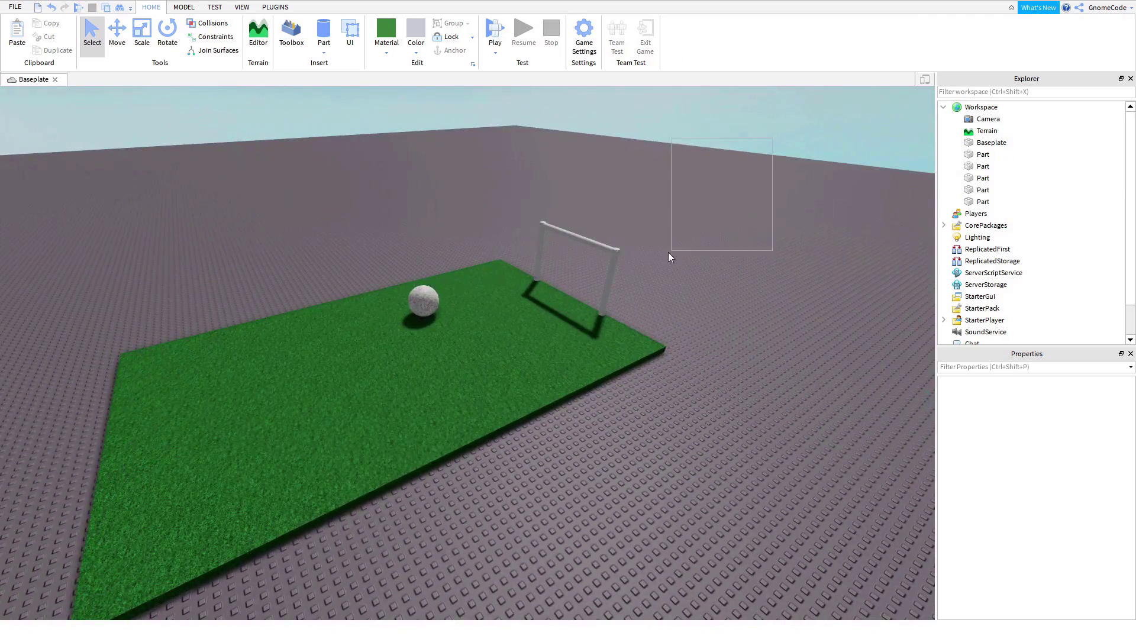
{"action": "left_click_drag", "start_coordinate": [669, 252], "coordinate": [3, 633]}
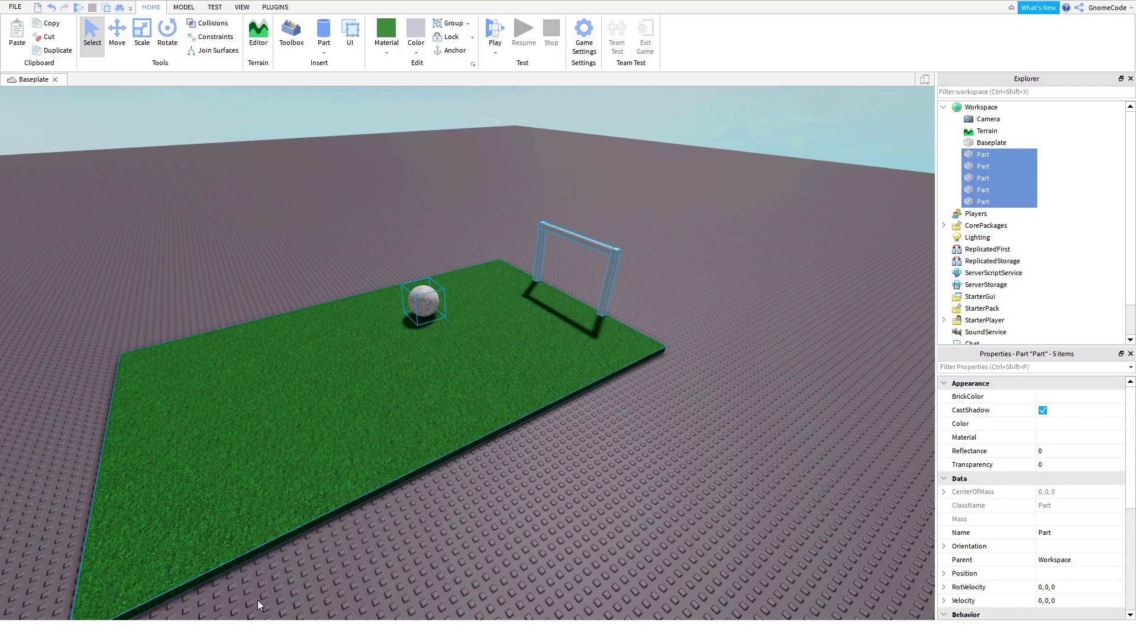
{"action": "right_click_drag", "start_coordinate": [317, 610], "coordinate": [308, 608]}
{"action": "right_click_drag", "start_coordinate": [612, 515], "coordinate": [750, 471]}
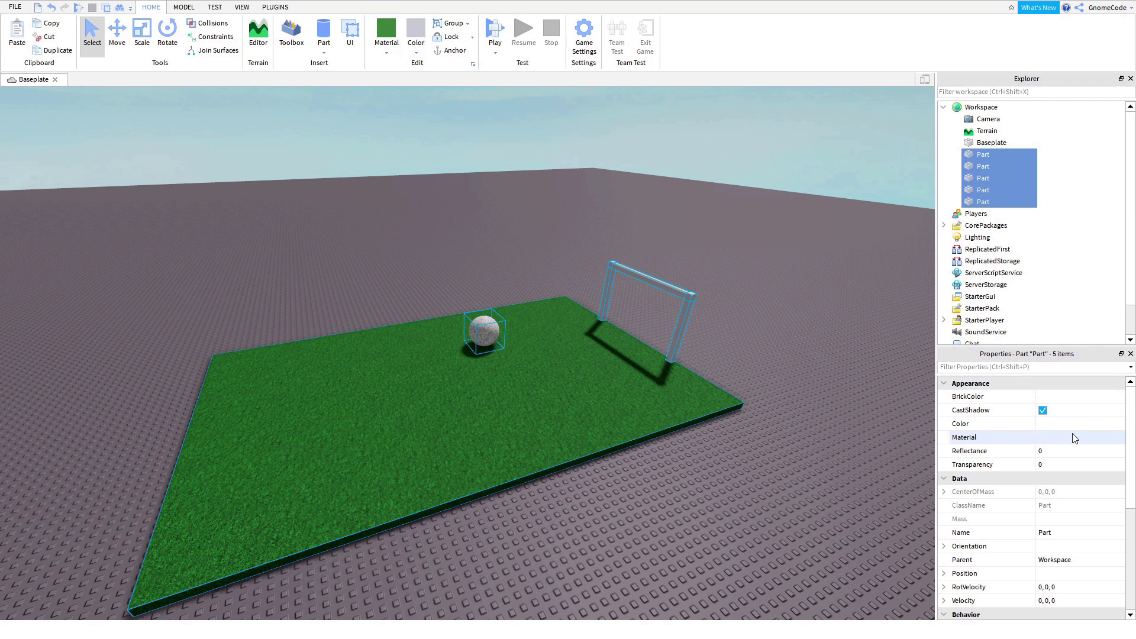
{"action": "scroll", "coordinate": [1075, 438], "scroll_direction": "down", "scroll_amount": 3}
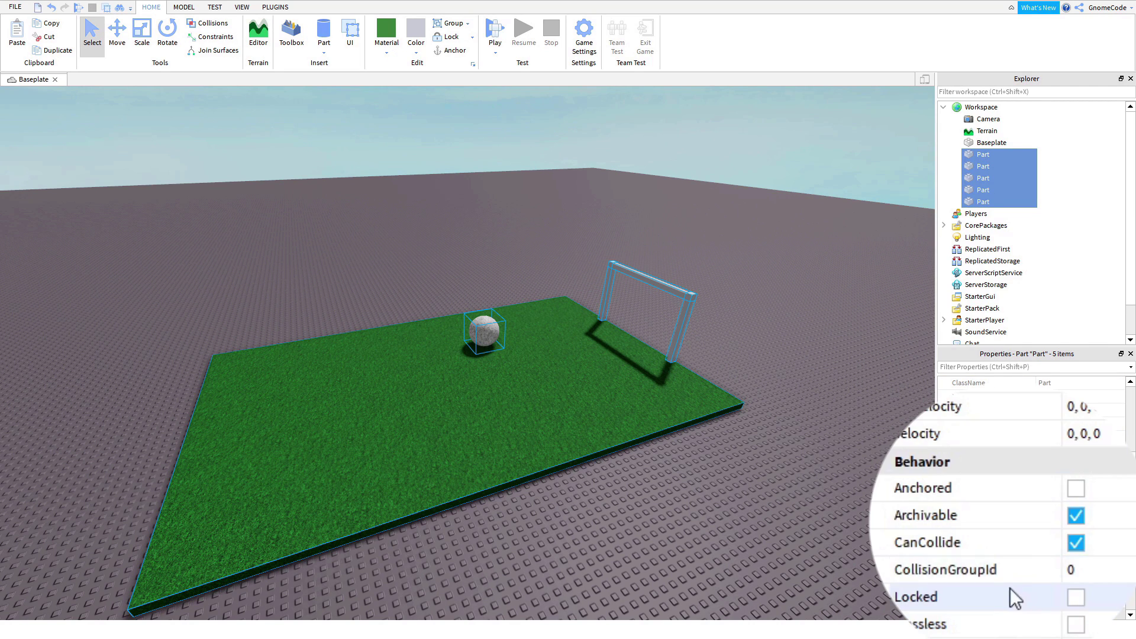
{"action": "left_click", "coordinate": [1076, 488]}
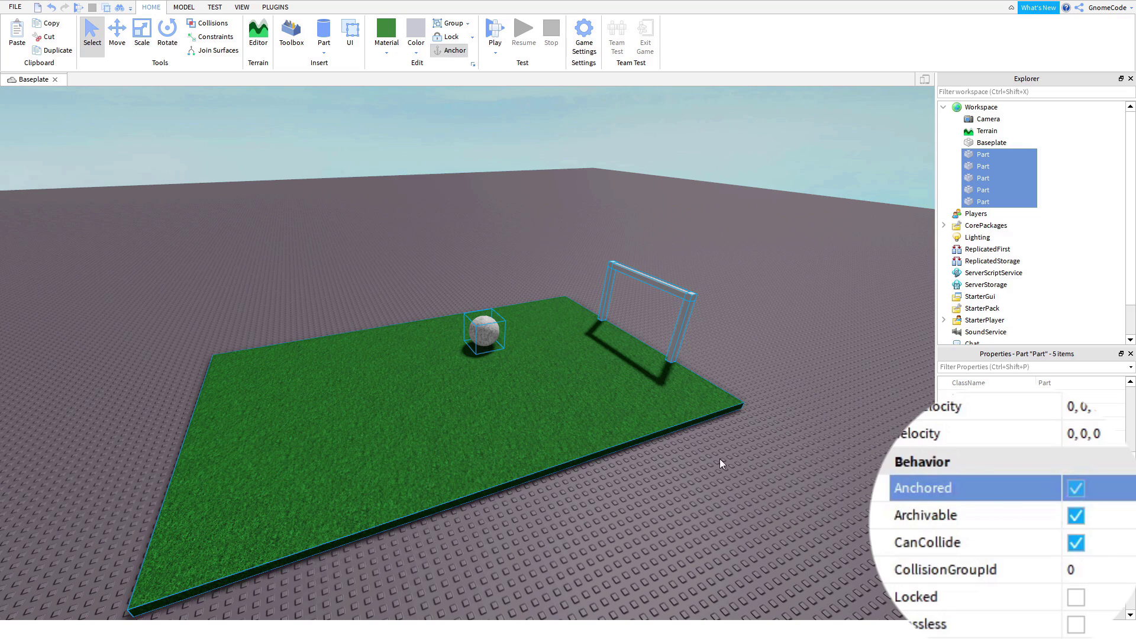
{"action": "left_click", "coordinate": [684, 459]}
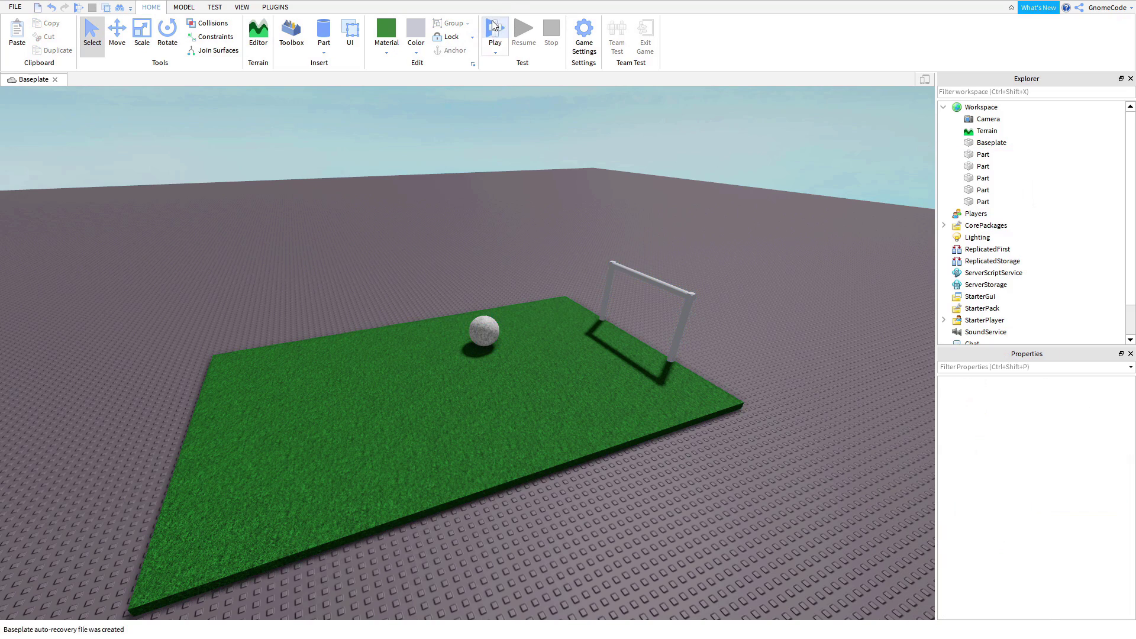
Step: Playtest the pitch with its anchored parts, walking the character over the grass around the ball and goal, and end the test
{"action": "left_click", "coordinate": [494, 27]}
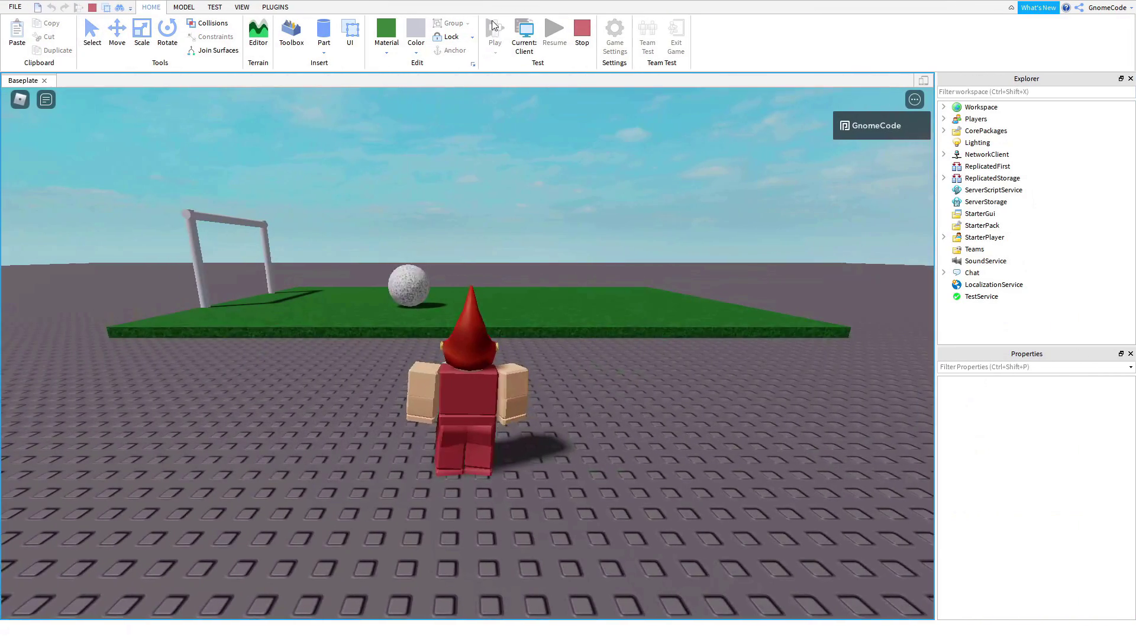
{"action": "key", "text": "w"}
{"action": "right_click_drag", "start_coordinate": [556, 342], "coordinate": [558, 340]}
{"action": "scroll", "coordinate": [555, 342], "scroll_direction": "down", "scroll_amount": 3}
{"action": "key", "text": "w"}
{"action": "scroll", "coordinate": [556, 341], "scroll_direction": "up", "scroll_amount": 3}
{"action": "scroll", "coordinate": [555, 341], "scroll_direction": "up", "scroll_amount": 2}
{"action": "key", "text": "w"}
{"action": "key", "text": "w"}
{"action": "key", "text": "s"}
{"action": "key", "text": "s"}
{"action": "key", "text": "w"}
{"action": "key", "text": "s"}
{"action": "key", "text": "w"}
{"action": "key", "text": "w"}
{"action": "key", "text": "w"}
{"action": "key", "text": "a"}
{"action": "key", "text": "d"}
{"action": "key", "text": "w"}
{"action": "key", "text": "a"}
{"action": "scroll", "coordinate": [558, 340], "scroll_direction": "down", "scroll_amount": 1}
{"action": "key", "text": "s"}
{"action": "scroll", "coordinate": [558, 340], "scroll_direction": "up", "scroll_amount": 1}
{"action": "right_click_drag", "start_coordinate": [563, 241], "coordinate": [560, 245]}
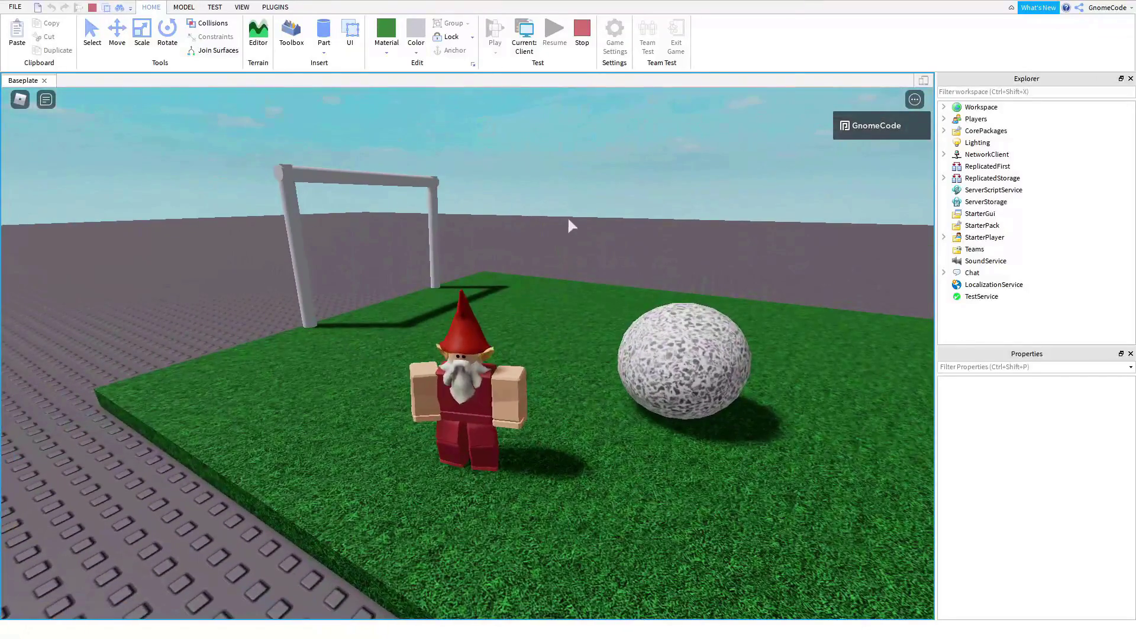
{"action": "left_click", "coordinate": [582, 34]}
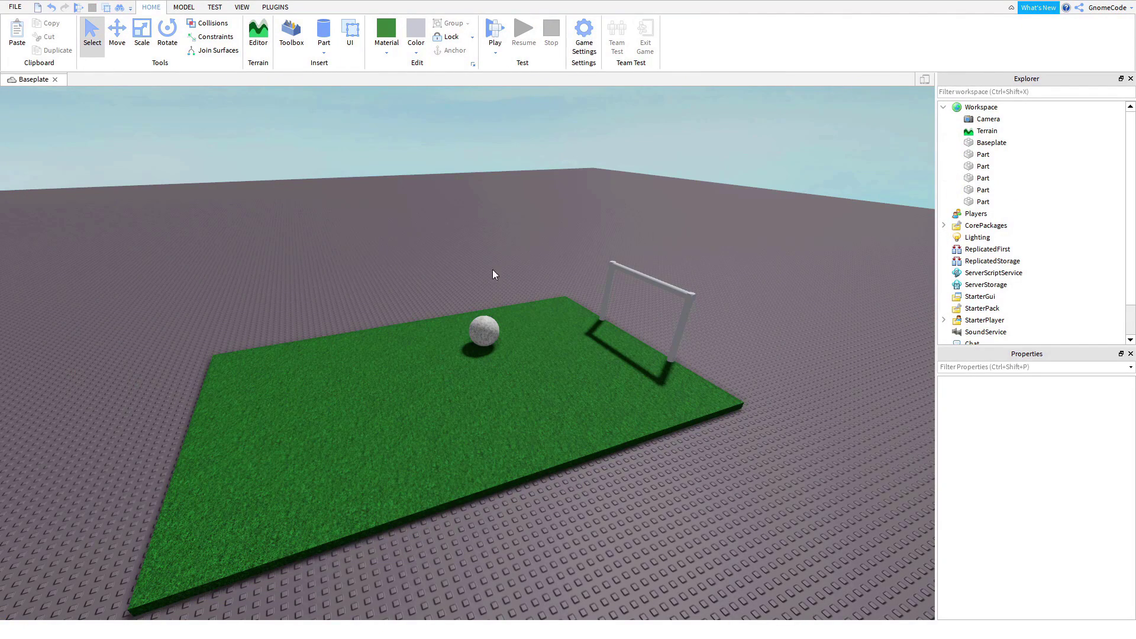
Step: Turn off Anchored for the ball only
{"action": "left_click", "coordinate": [489, 335]}
{"action": "scroll", "coordinate": [1094, 492], "scroll_direction": "down", "scroll_amount": 3}
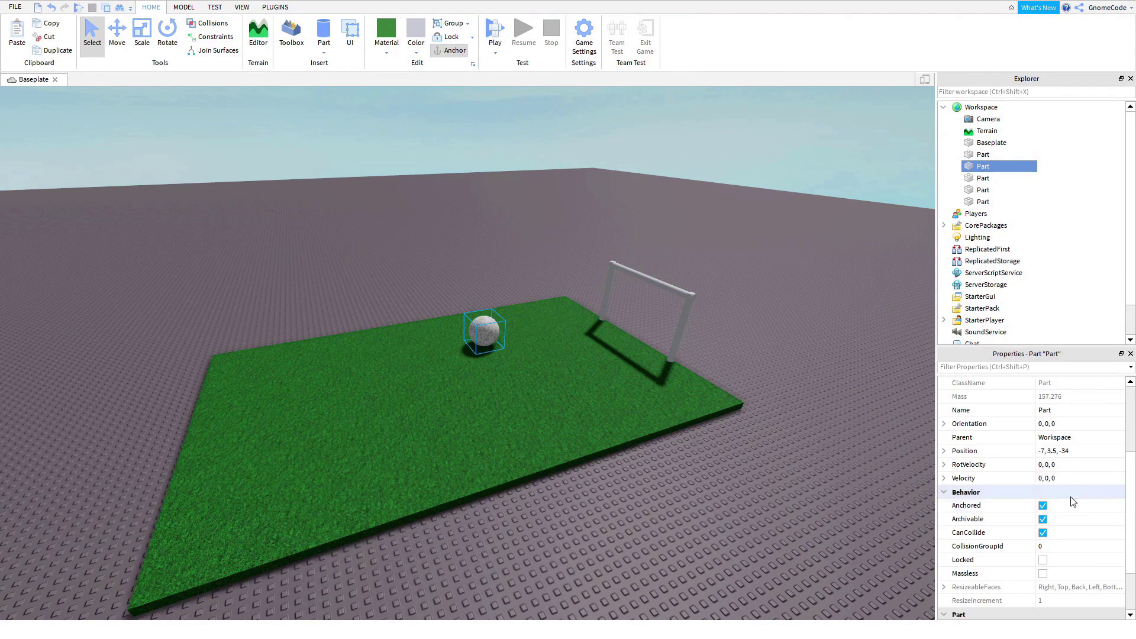
{"action": "right_click_drag", "start_coordinate": [673, 457], "coordinate": [654, 459]}
{"action": "key", "text": "w"}
{"action": "key", "text": "s"}
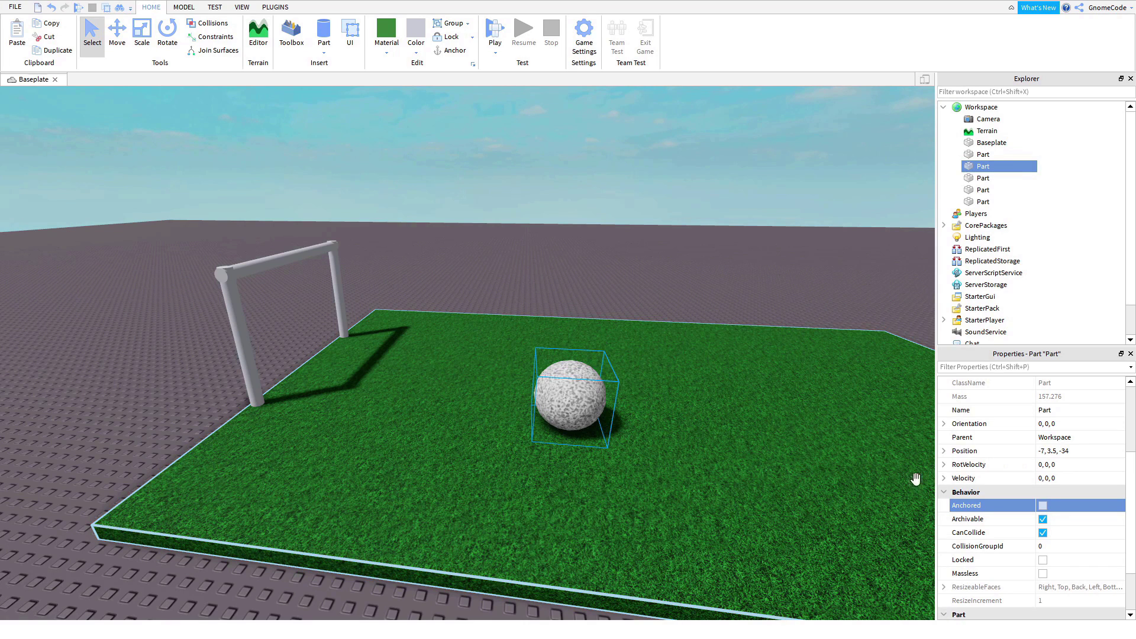
{"action": "left_click", "coordinate": [432, 229]}
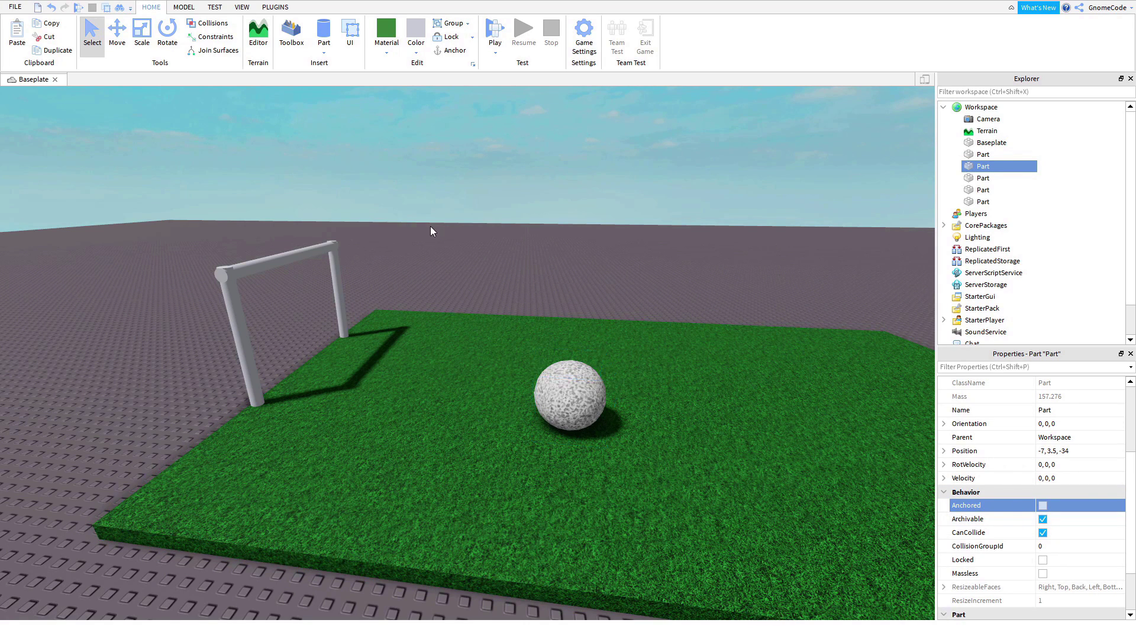
Step: Select the grass field, ball and all goal cylinders together and turn off Archivable for them
{"action": "left_click", "coordinate": [560, 401]}
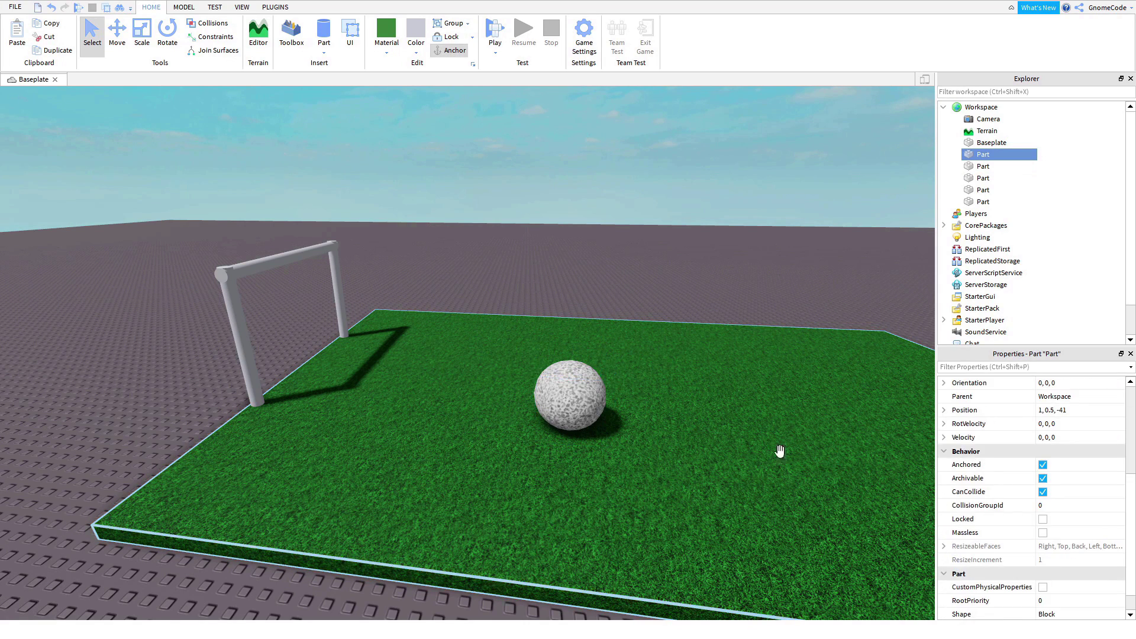
{"action": "left_click_drag", "start_coordinate": [119, 197], "coordinate": [655, 451]}
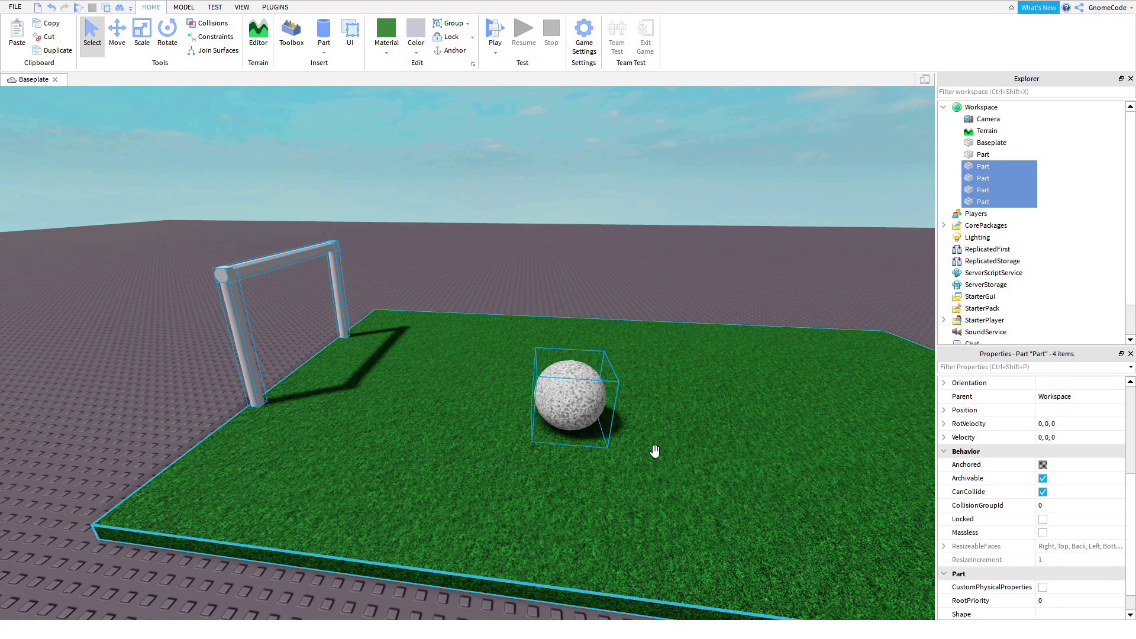
{"action": "left_click", "coordinate": [697, 261]}
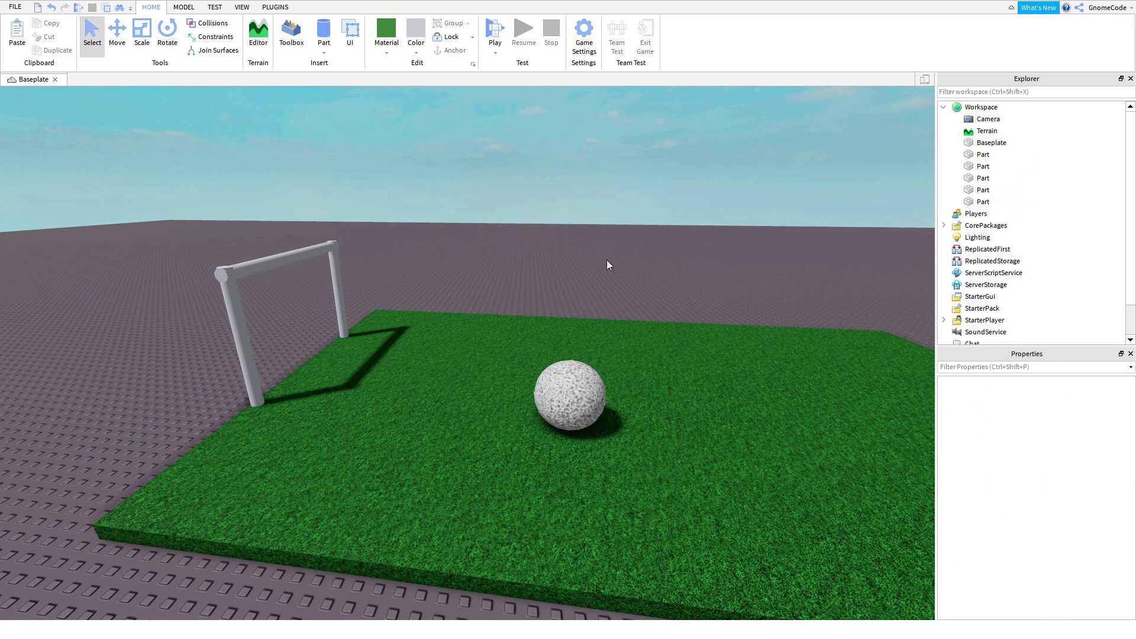
{"action": "left_click_drag", "start_coordinate": [126, 226], "coordinate": [818, 592]}
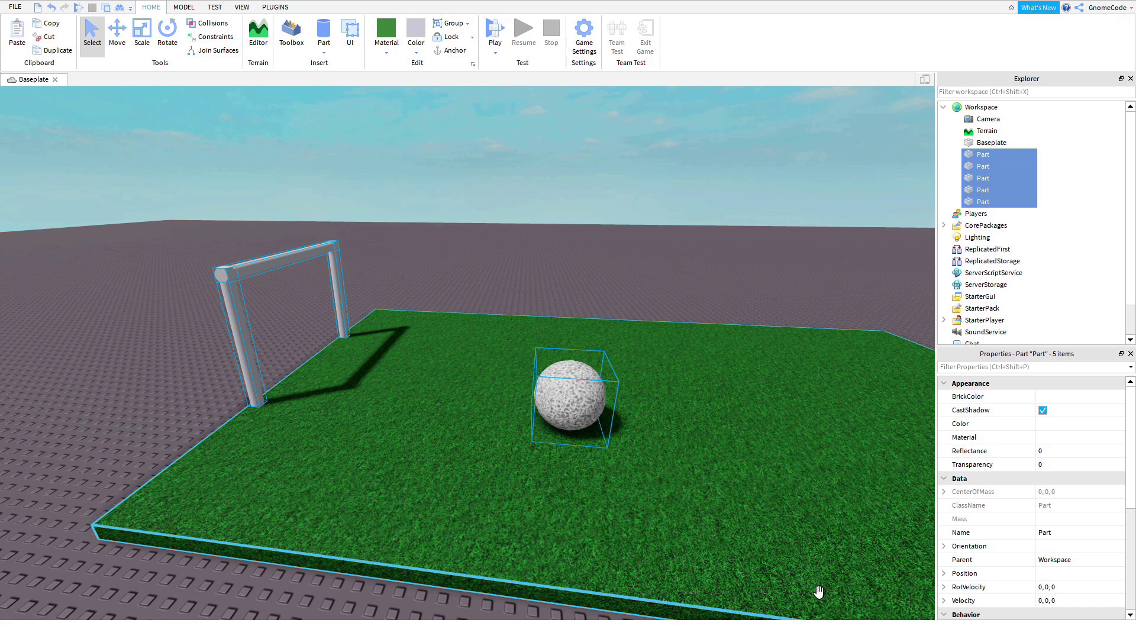
{"action": "scroll", "coordinate": [1042, 479], "scroll_direction": "down", "scroll_amount": 5}
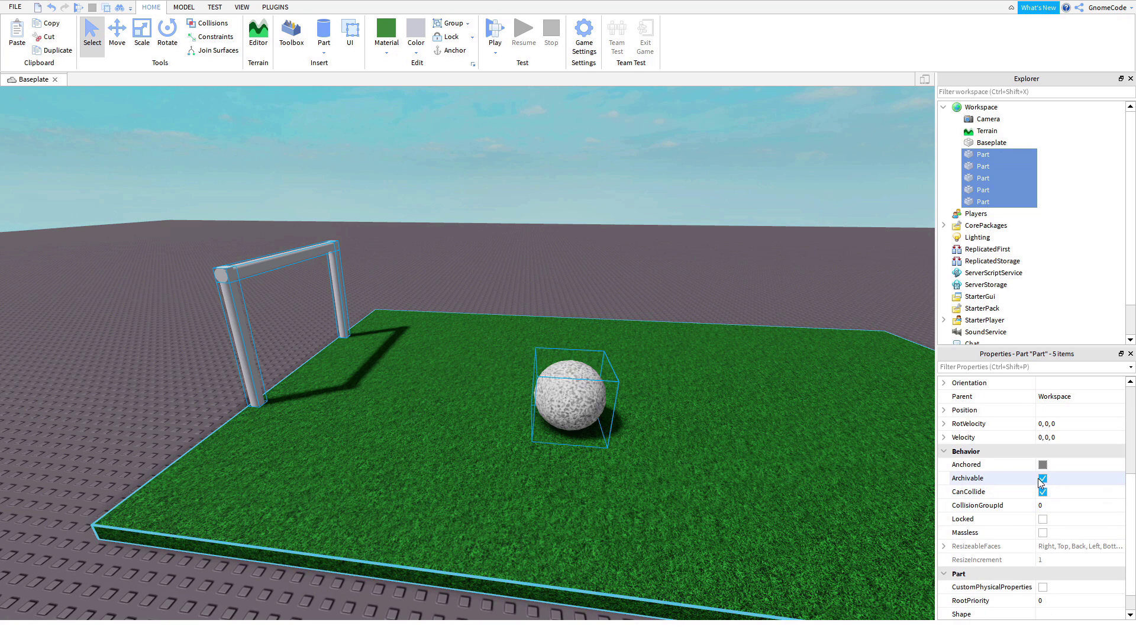
{"action": "left_click", "coordinate": [555, 239]}
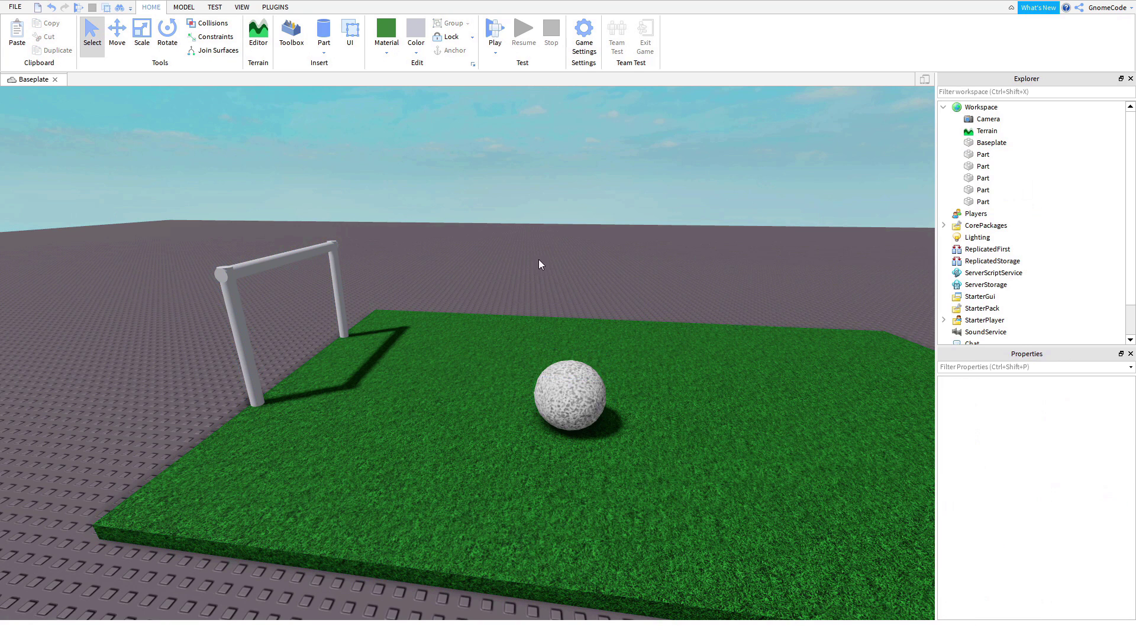
Step: Start another playtest and look around the baseplate with the character for the pitch parts
{"action": "left_click", "coordinate": [495, 29]}
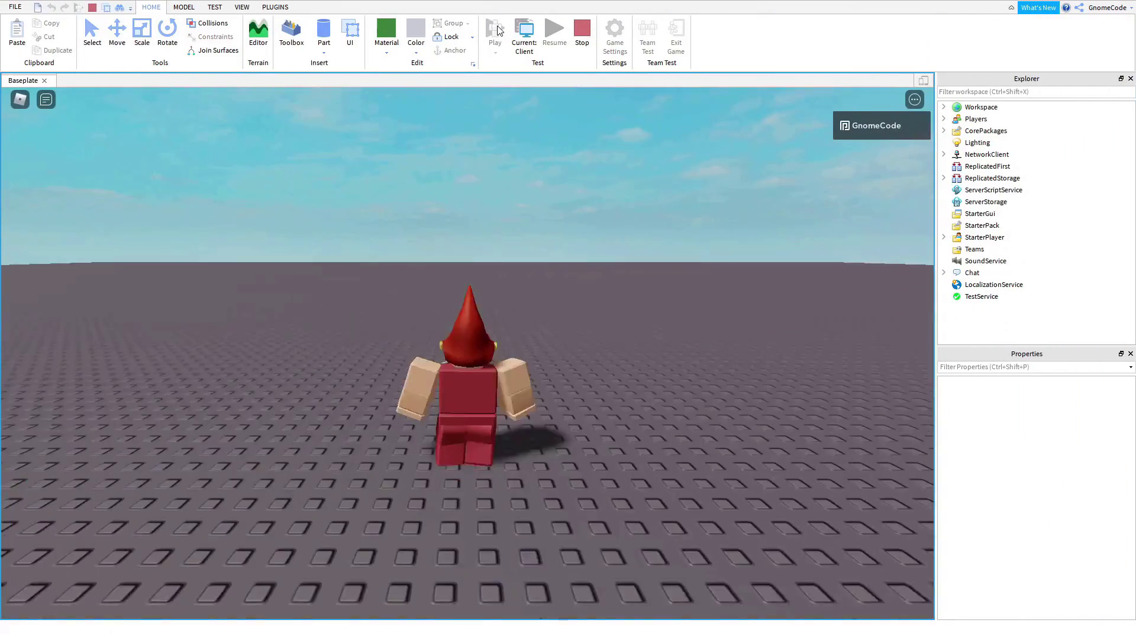
{"action": "right_click_drag", "start_coordinate": [597, 341], "coordinate": [593, 355]}
{"action": "scroll", "coordinate": [593, 355], "scroll_direction": "down", "scroll_amount": 2}
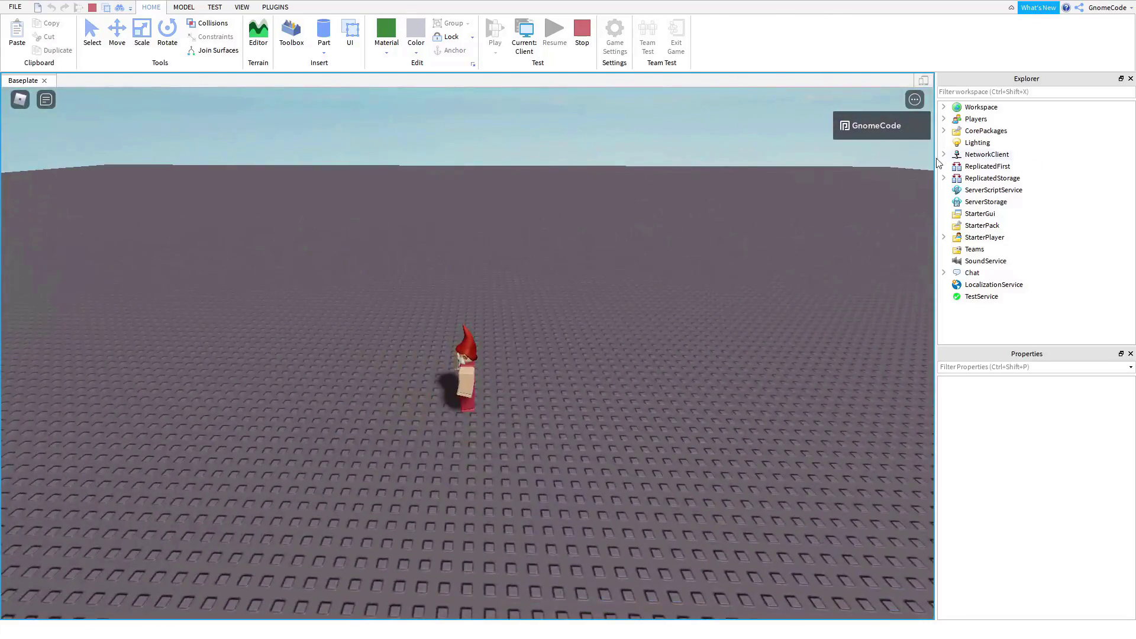
{"action": "key", "text": "w"}
{"action": "key", "text": "s"}
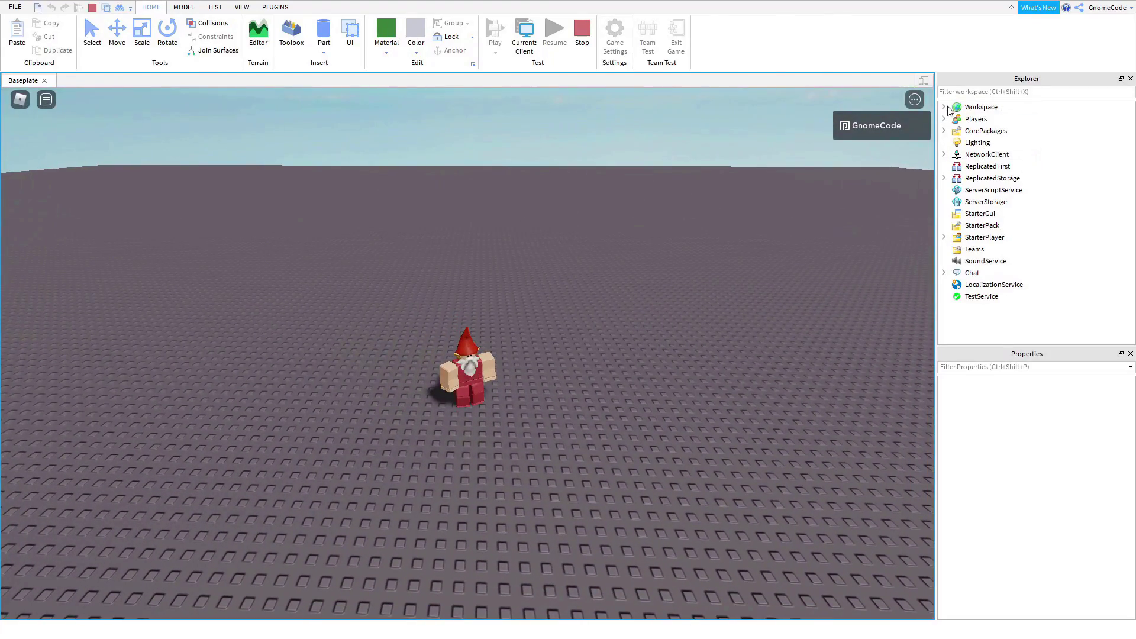
Step: Examine the contents of Workspace during the playtest and select the player's character model
{"action": "left_click", "coordinate": [945, 108]}
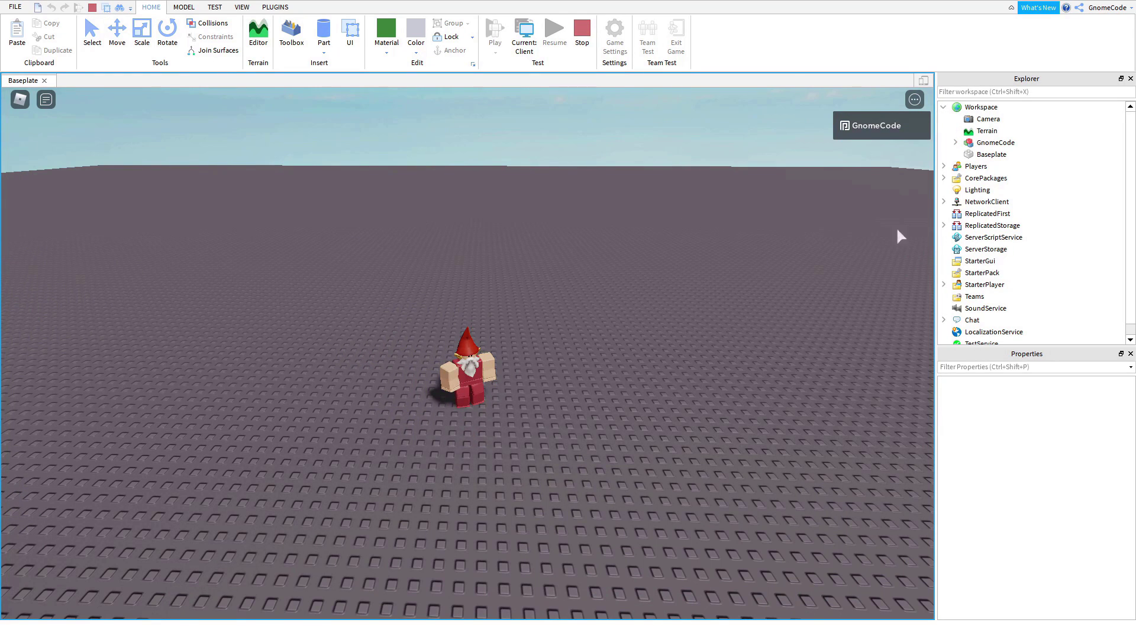
{"action": "right_click_drag", "start_coordinate": [676, 360], "coordinate": [677, 360]}
{"action": "key", "text": "s"}
{"action": "left_click", "coordinate": [986, 144]}
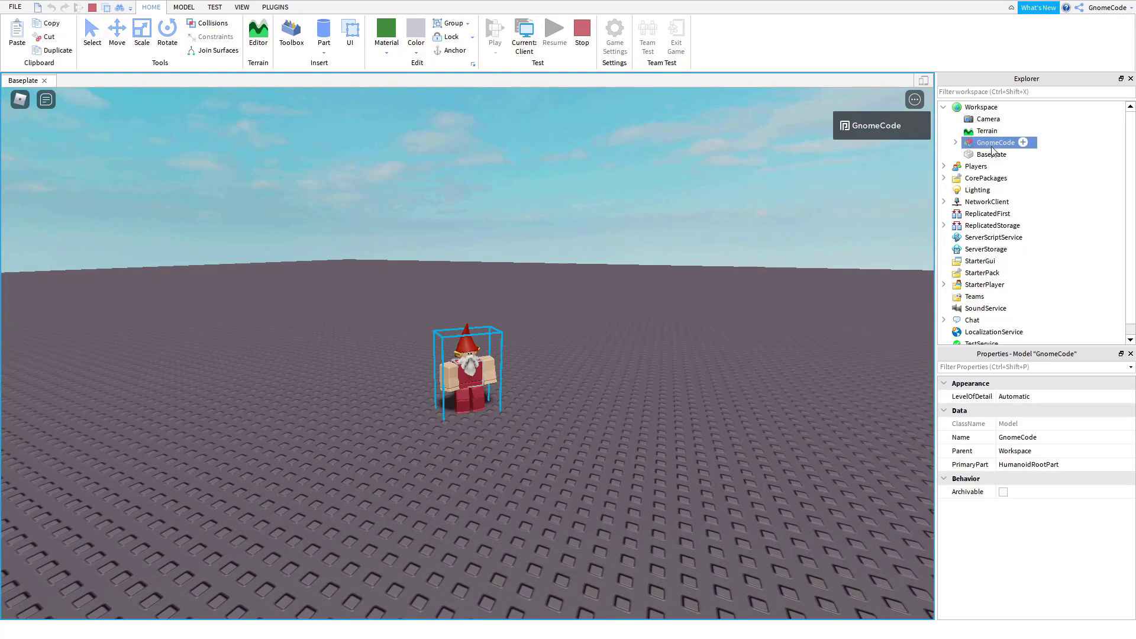
Step: Inspect the character model and the Baseplate part during the playtest, and end the test
{"action": "key", "text": "s"}
{"action": "scroll", "coordinate": [627, 378], "scroll_direction": "up", "scroll_amount": 2}
{"action": "right_click_drag", "start_coordinate": [627, 378], "coordinate": [710, 323]}
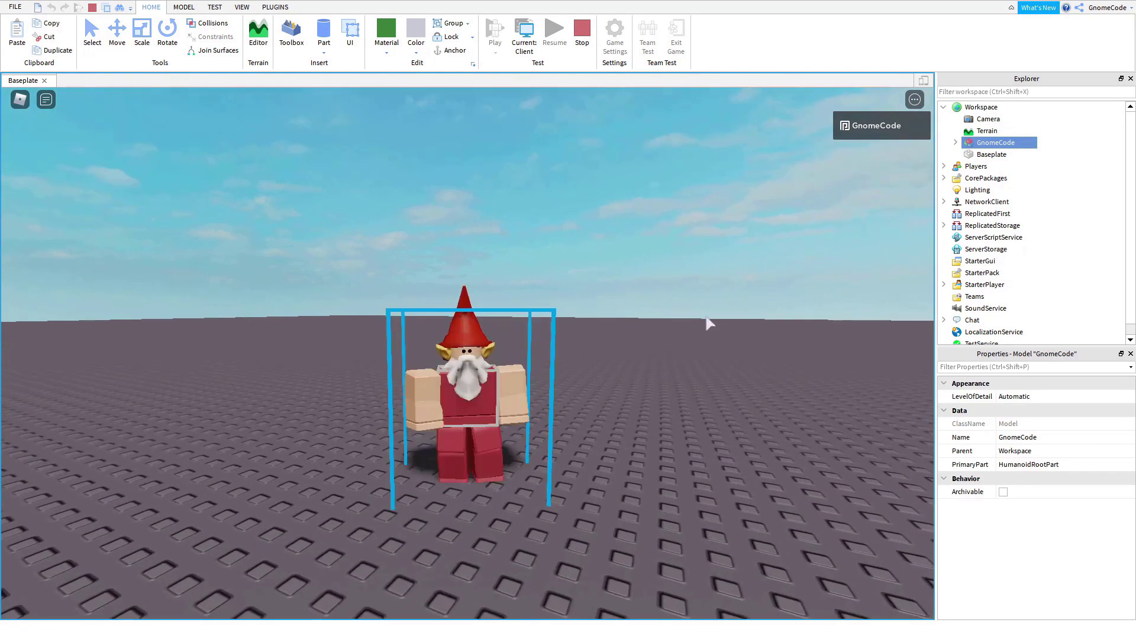
{"action": "left_click", "coordinate": [992, 155]}
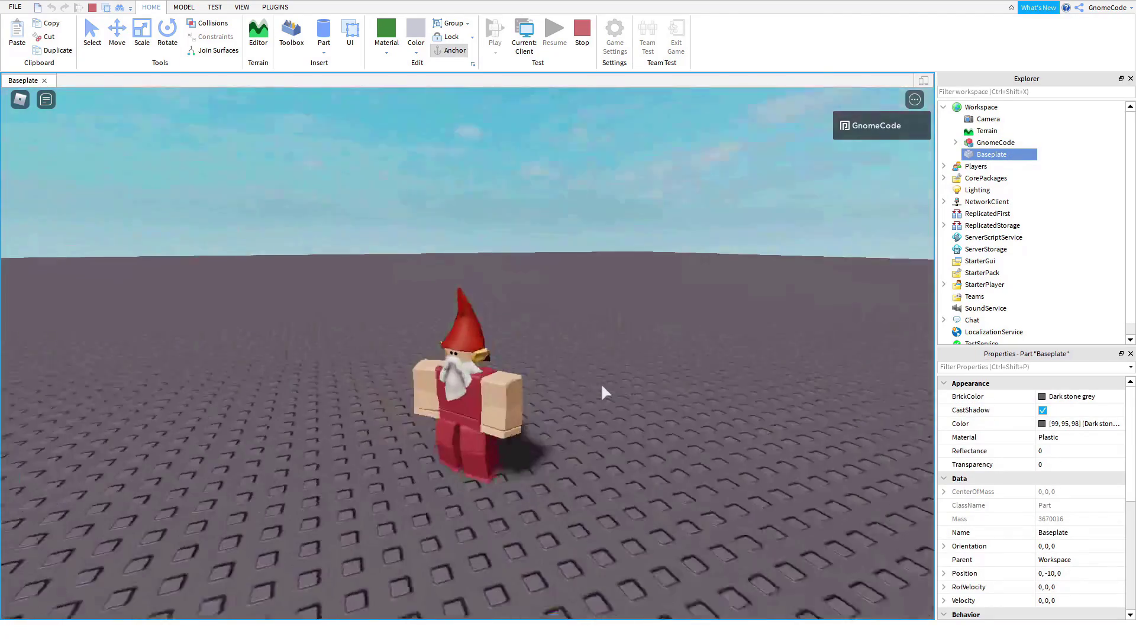
{"action": "right_click_drag", "start_coordinate": [601, 383], "coordinate": [613, 300]}
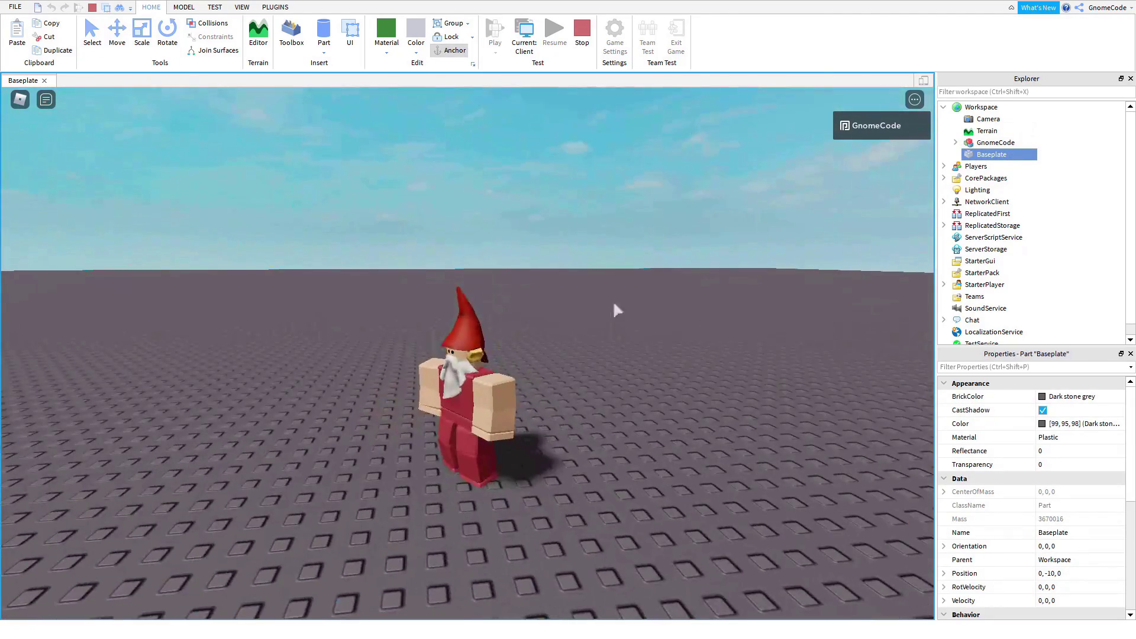
{"action": "left_click", "coordinate": [582, 33]}
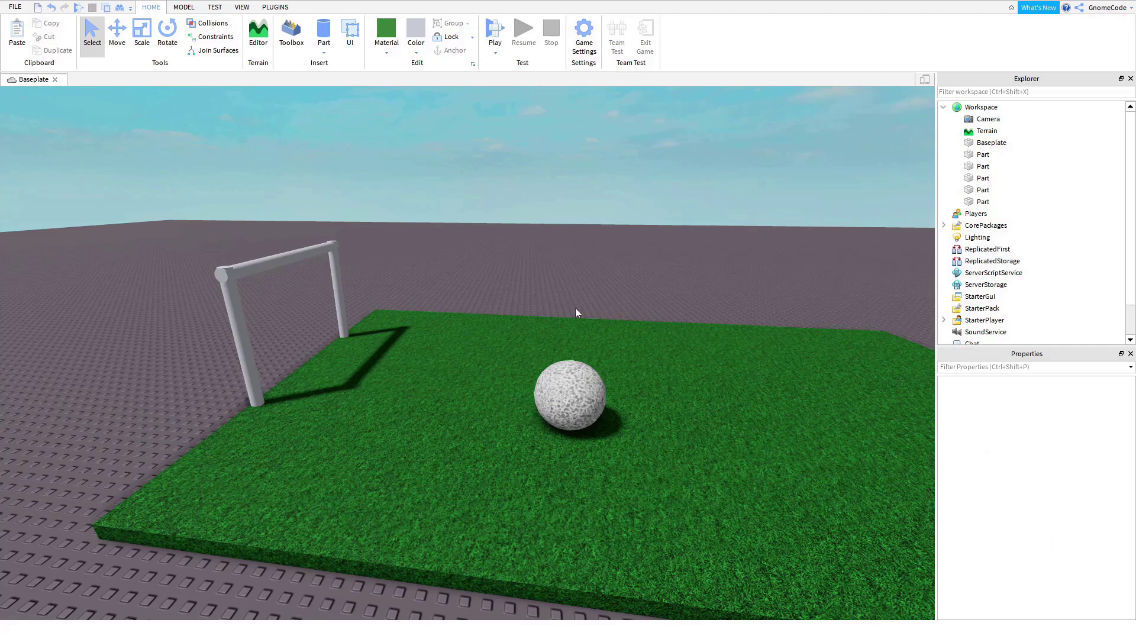
Step: Select the grass field, ball and all three goal cylinders together and turn Archivable back on for them
{"action": "right_click_drag", "start_coordinate": [614, 426], "coordinate": [625, 436]}
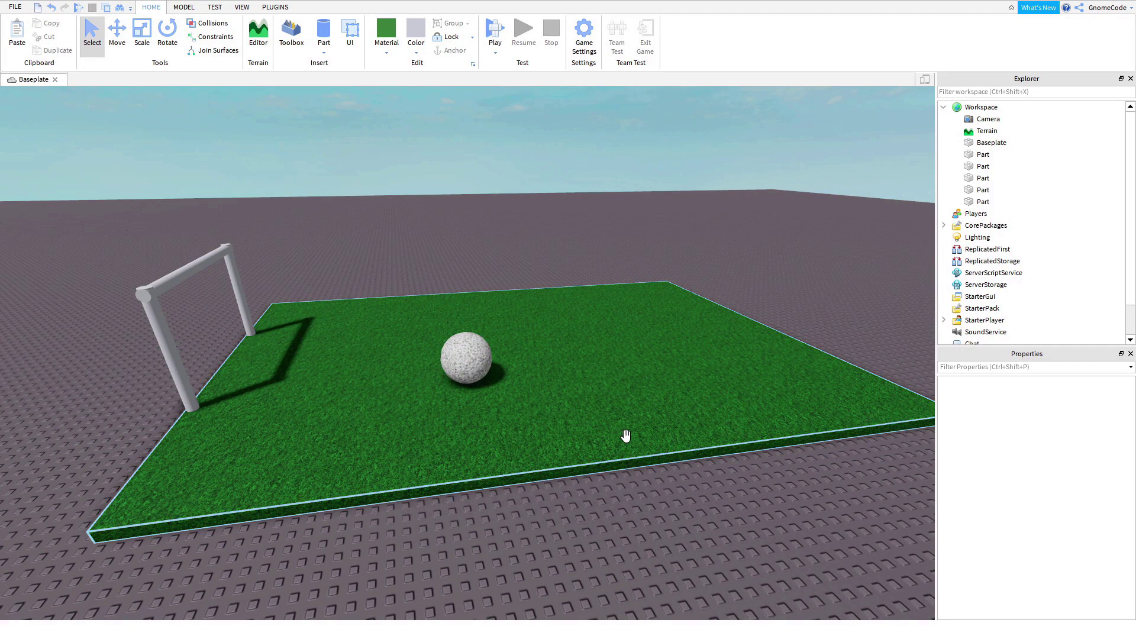
{"action": "left_click", "coordinate": [363, 385]}
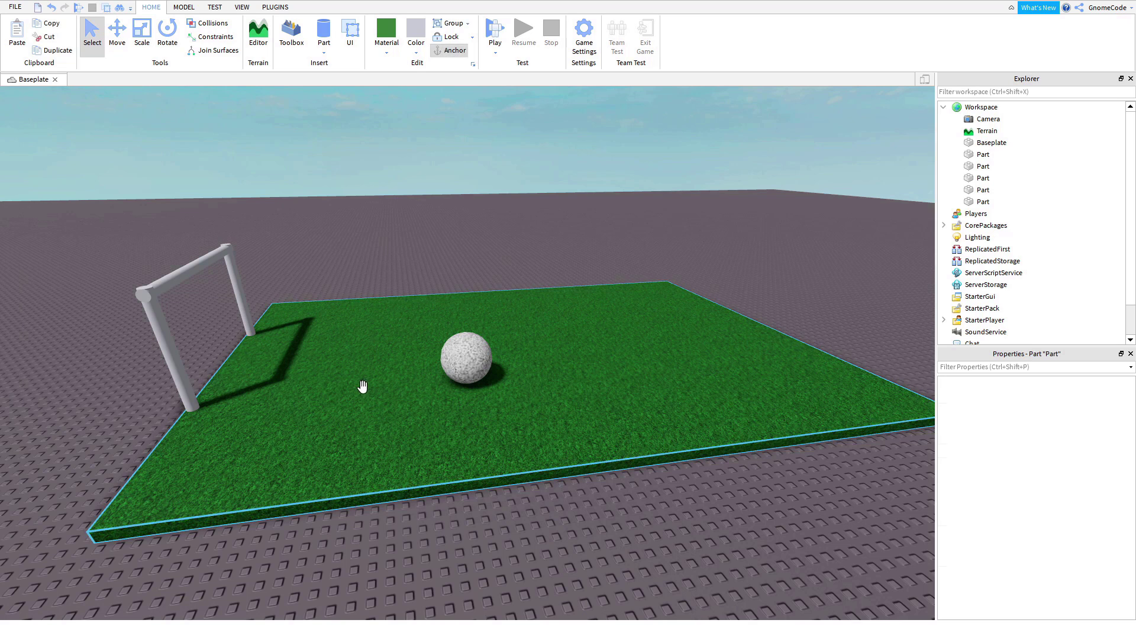
{"action": "scroll", "coordinate": [1063, 479], "scroll_direction": "down", "scroll_amount": 1}
{"action": "scroll", "coordinate": [1063, 479], "scroll_direction": "down", "scroll_amount": 2}
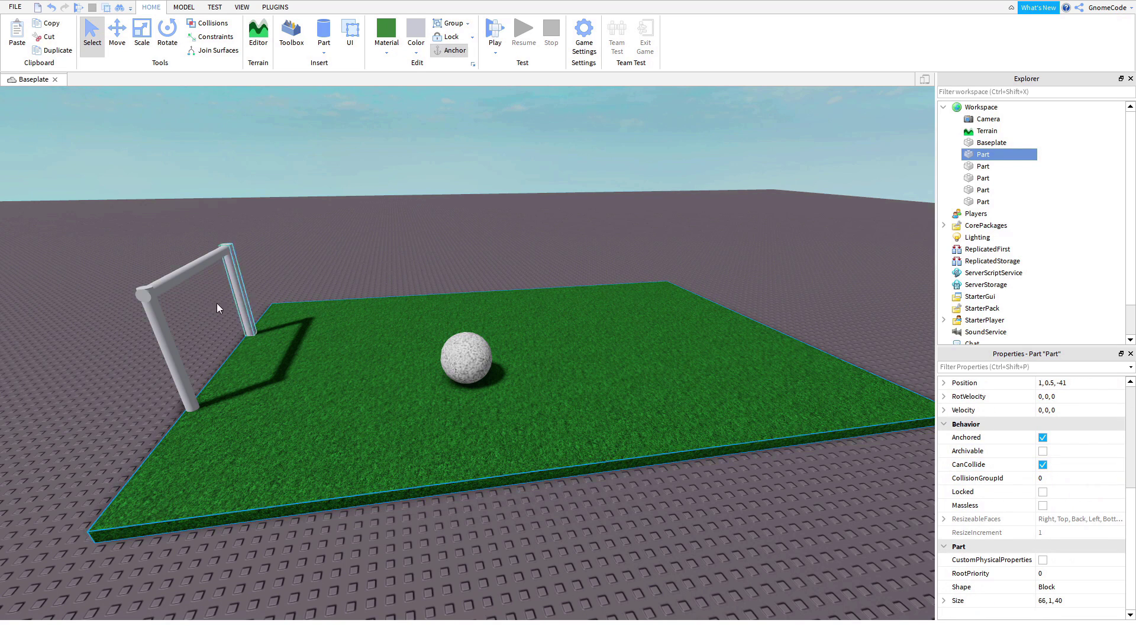
{"action": "left_click_drag", "start_coordinate": [502, 420], "coordinate": [773, 546]}
{"action": "scroll", "coordinate": [1060, 526], "scroll_direction": "down", "scroll_amount": 3}
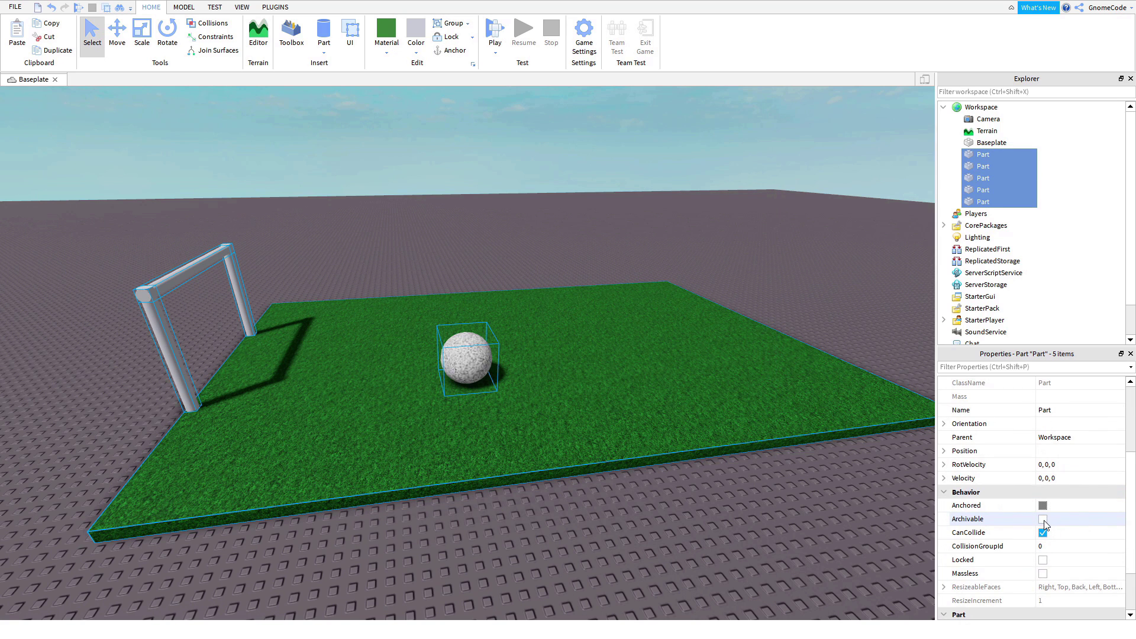
{"action": "left_click", "coordinate": [1043, 519]}
{"action": "scroll", "coordinate": [1104, 518], "scroll_direction": "down", "scroll_amount": 2}
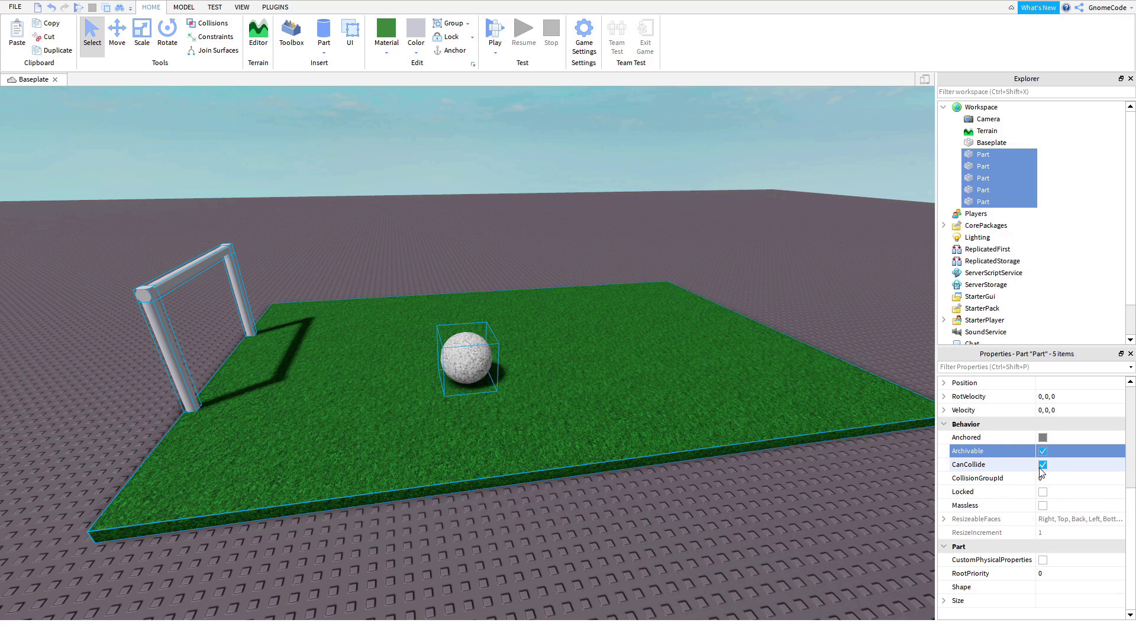
Step: Turn off CanCollide for the selected field, ball and goal parts, and test them by running and stopping a simulation
{"action": "left_click", "coordinate": [1042, 465]}
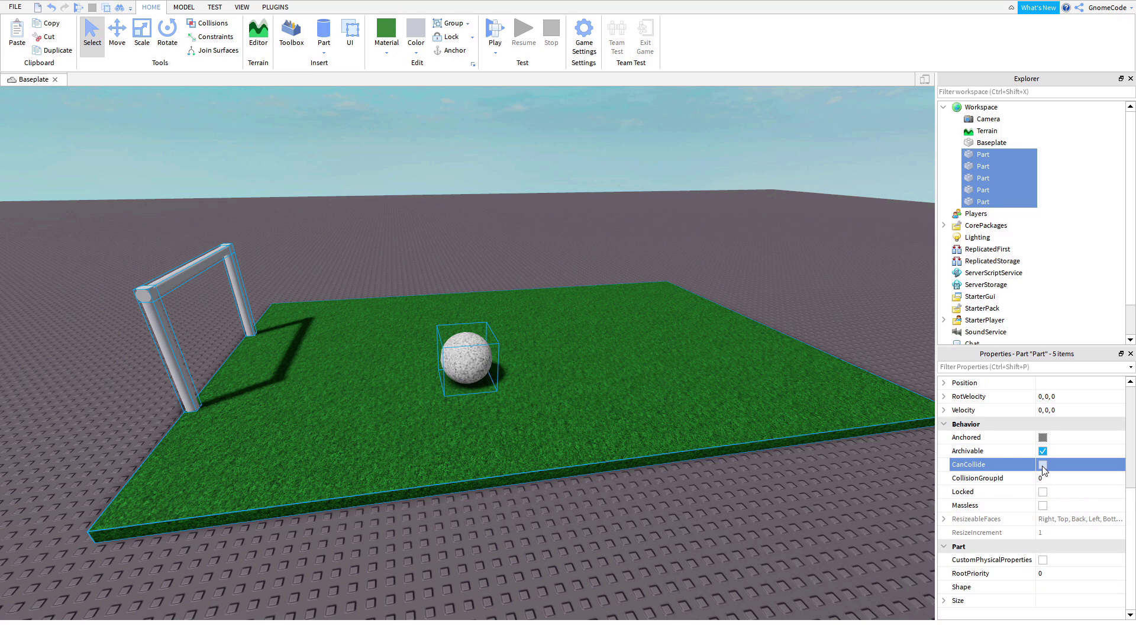
{"action": "left_click", "coordinate": [509, 193]}
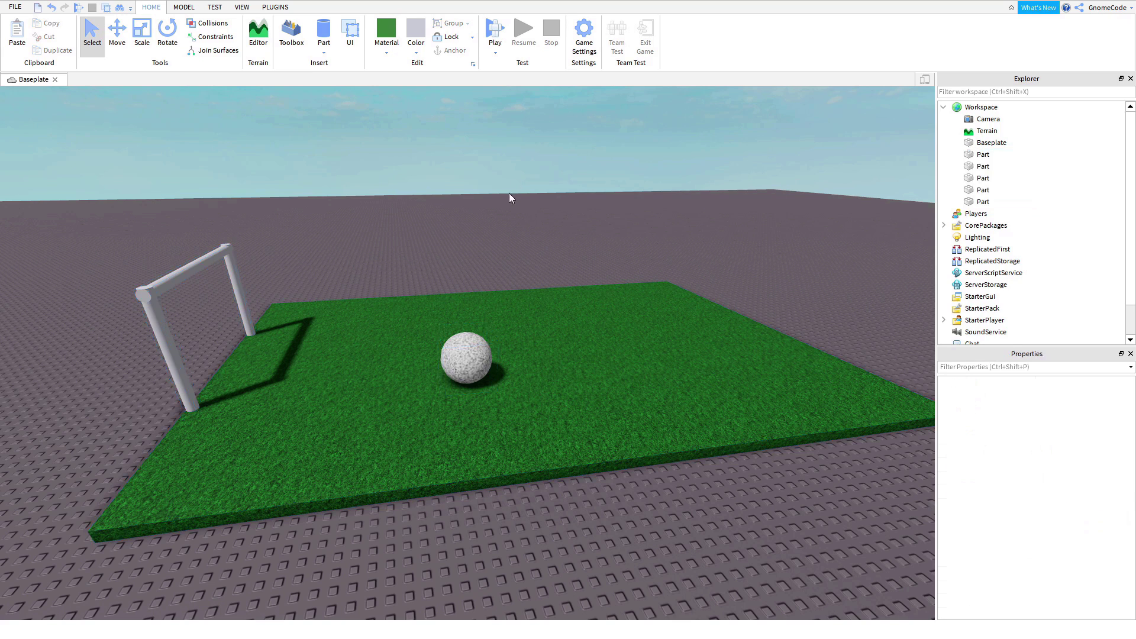
{"action": "left_click", "coordinate": [496, 55]}
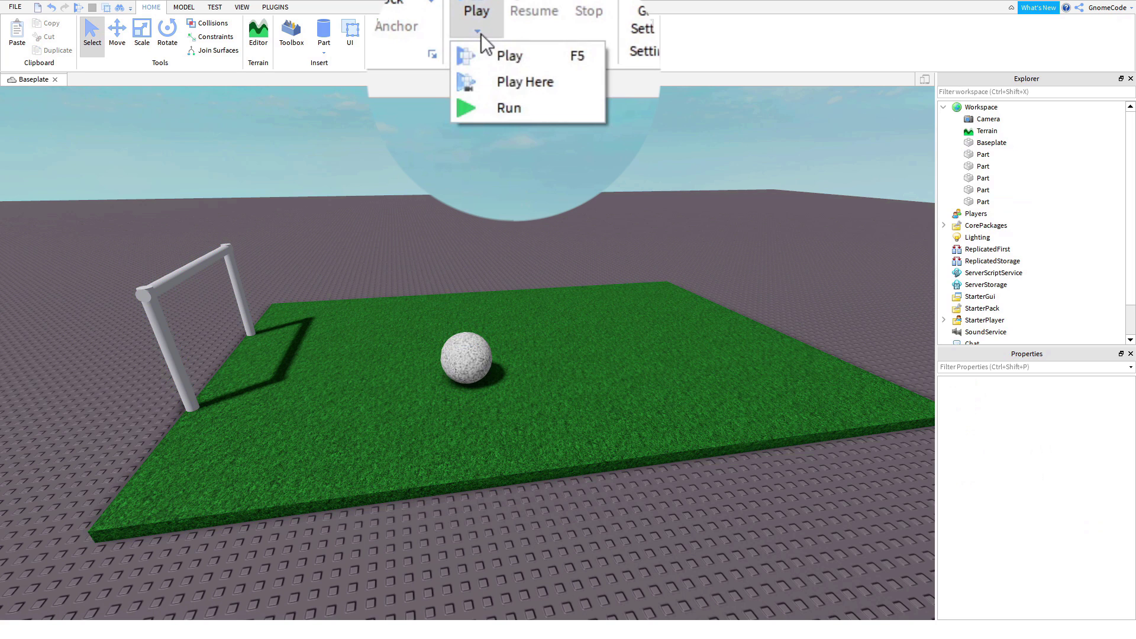
{"action": "left_click", "coordinate": [525, 93]}
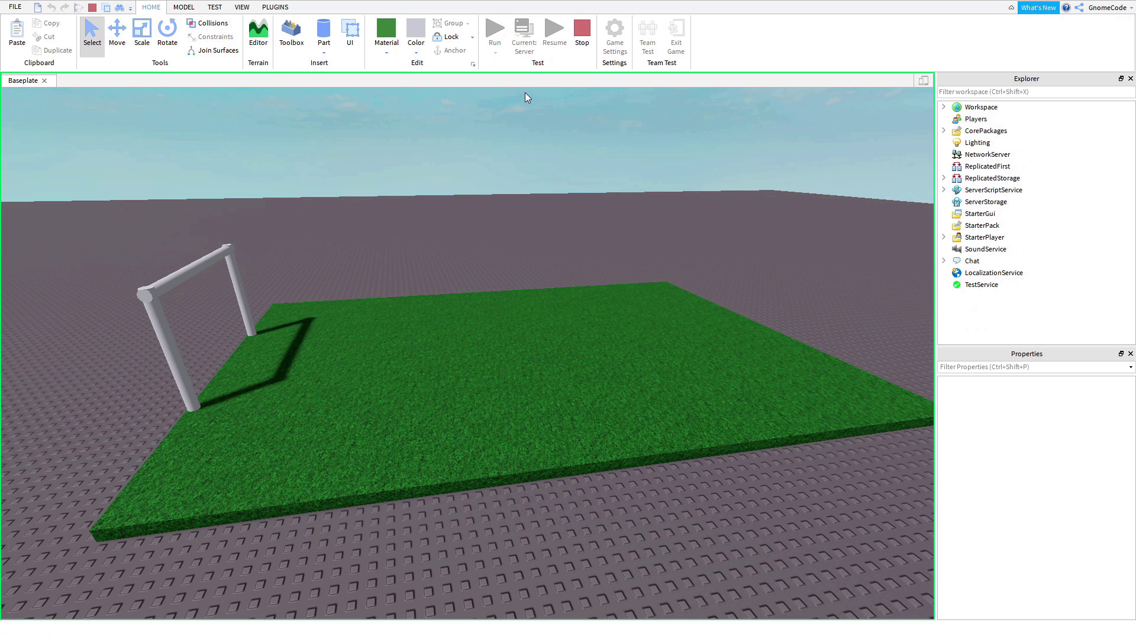
{"action": "left_click", "coordinate": [583, 30]}
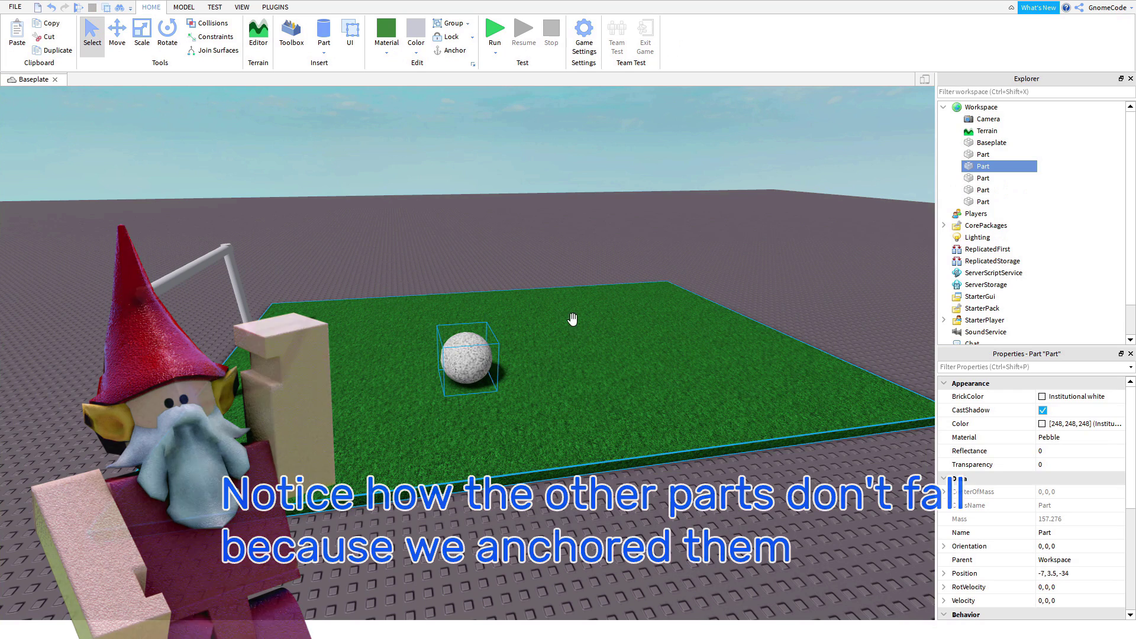
Step: Turn CanCollide back on for the ball only and clear the selection
{"action": "scroll", "coordinate": [1131, 523], "scroll_direction": "down", "scroll_amount": 2}
{"action": "scroll", "coordinate": [1130, 524], "scroll_direction": "down", "scroll_amount": 2}
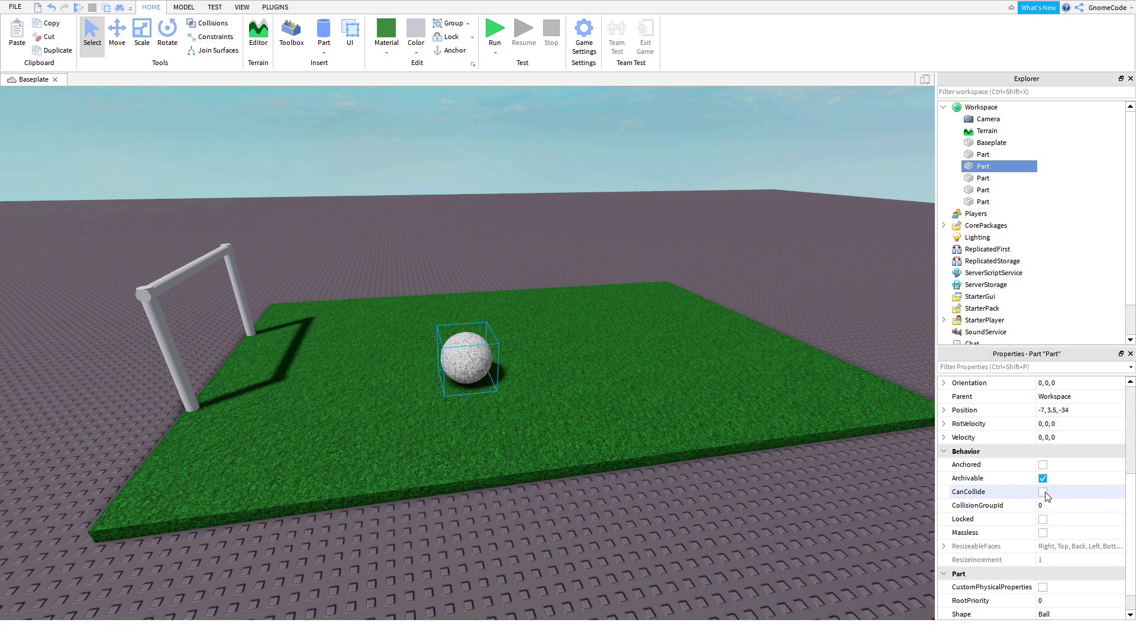
{"action": "left_click", "coordinate": [1042, 493]}
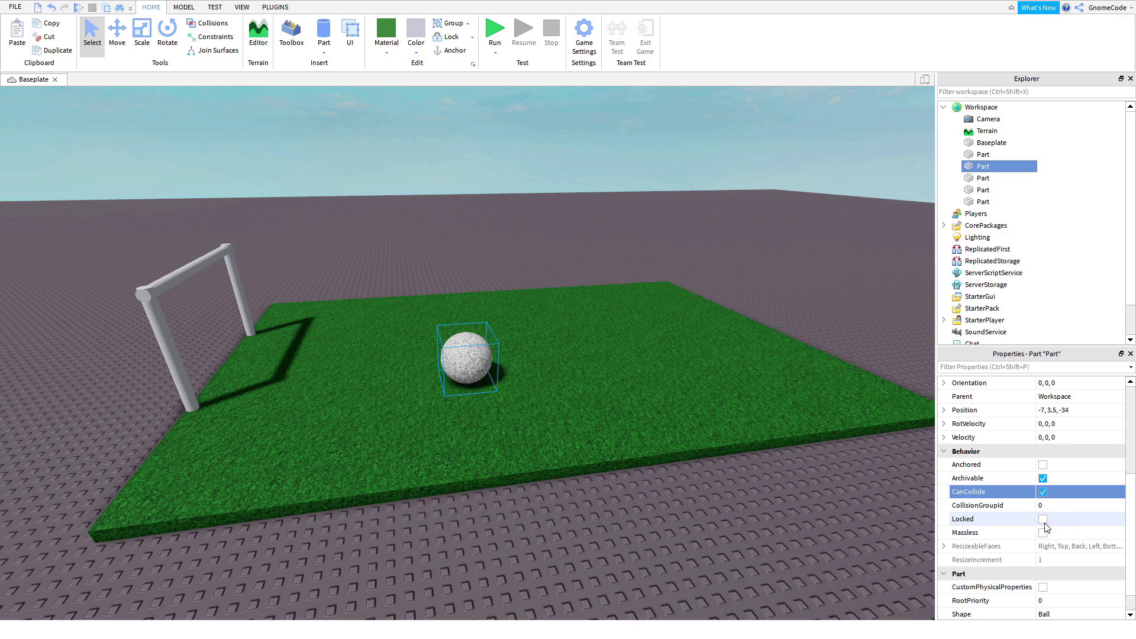
{"action": "left_click", "coordinate": [757, 518]}
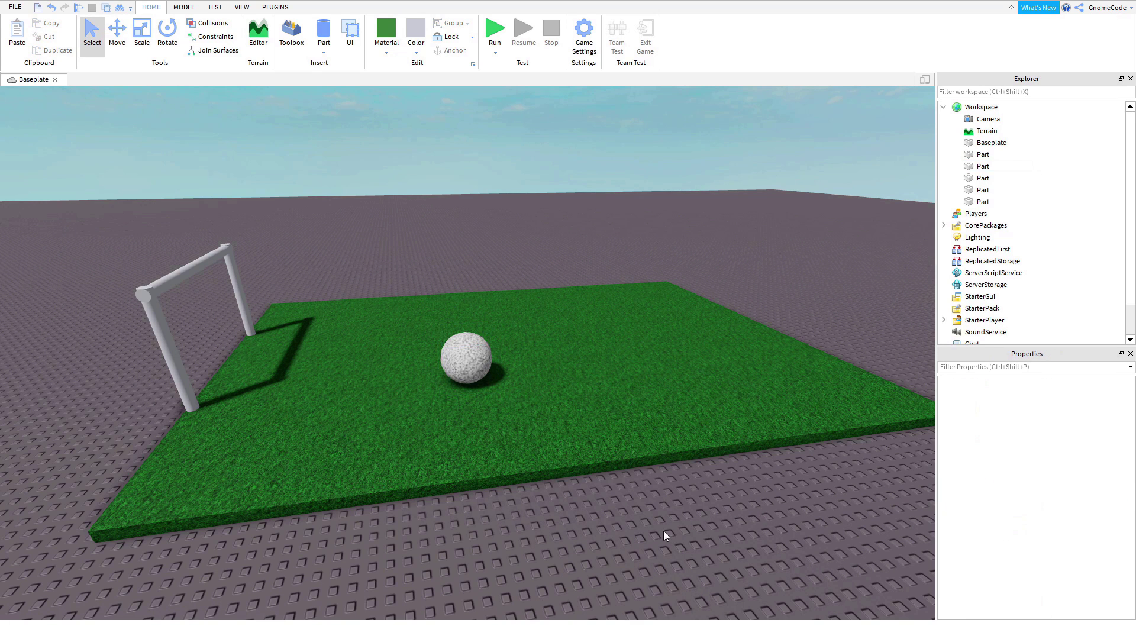
Step: Turn off Locked for the Baseplate part and deselect it
{"action": "scroll", "coordinate": [684, 530], "scroll_direction": "down", "scroll_amount": 10}
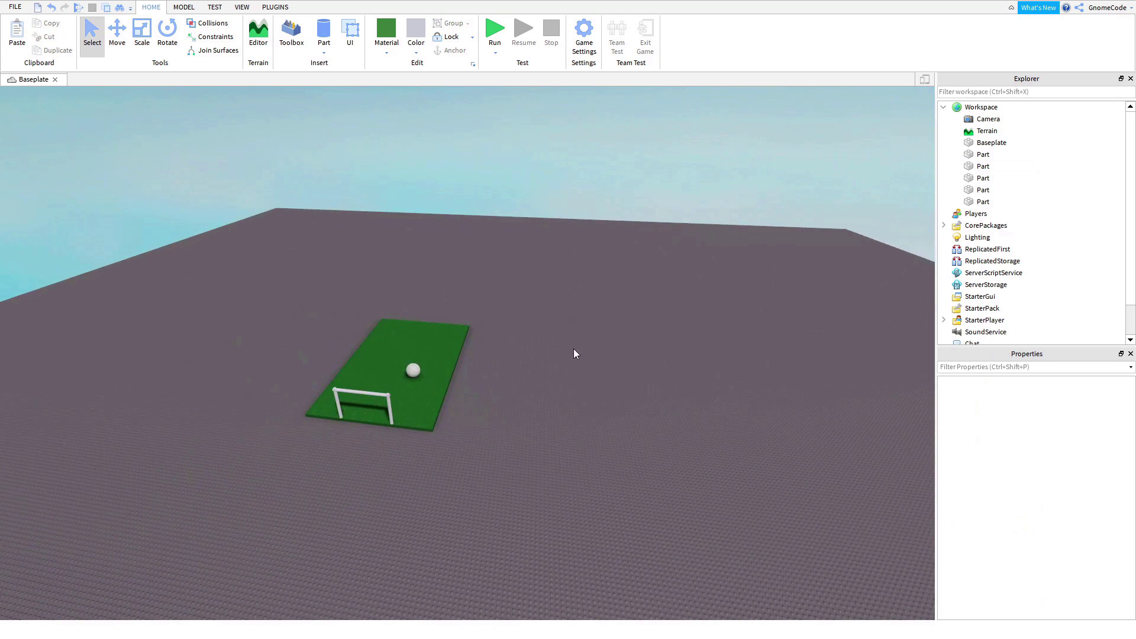
{"action": "scroll", "coordinate": [559, 402], "scroll_direction": "down", "scroll_amount": 5}
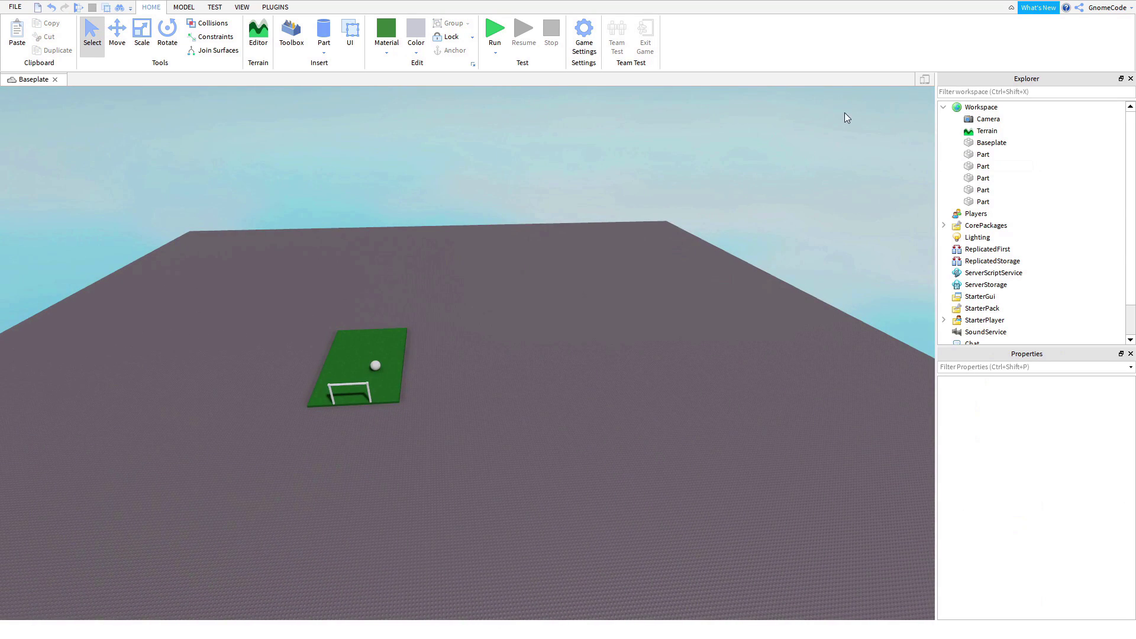
{"action": "left_click_drag", "start_coordinate": [844, 112], "coordinate": [163, 490]}
{"action": "right_click_drag", "start_coordinate": [665, 437], "coordinate": [665, 436]}
{"action": "key", "text": "w"}
{"action": "left_click", "coordinate": [745, 260]}
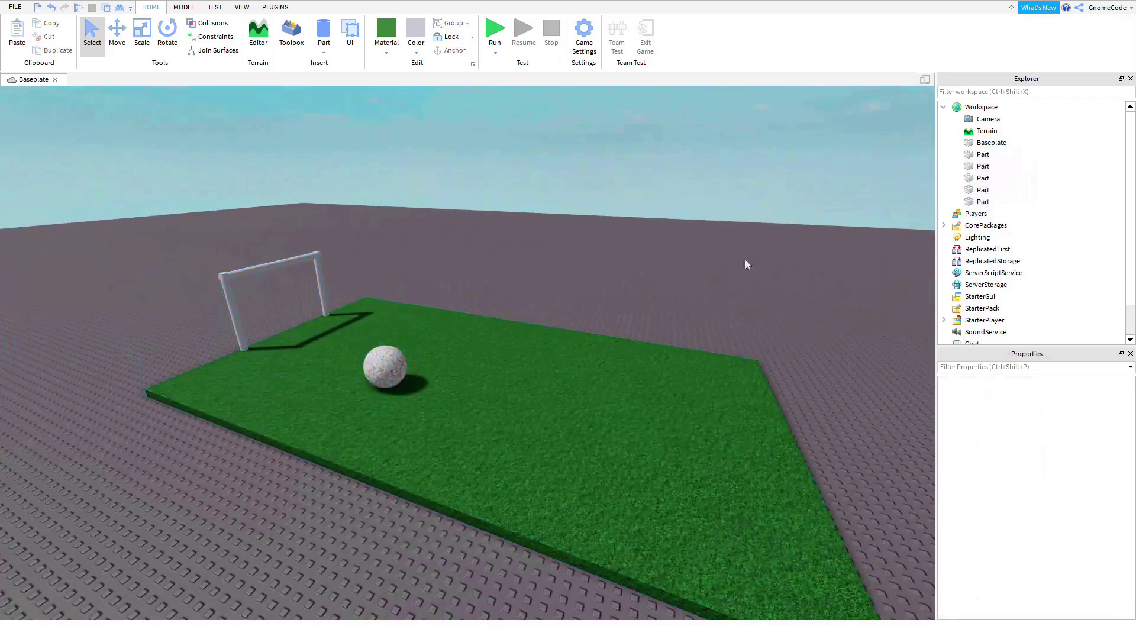
{"action": "left_click", "coordinate": [979, 145]}
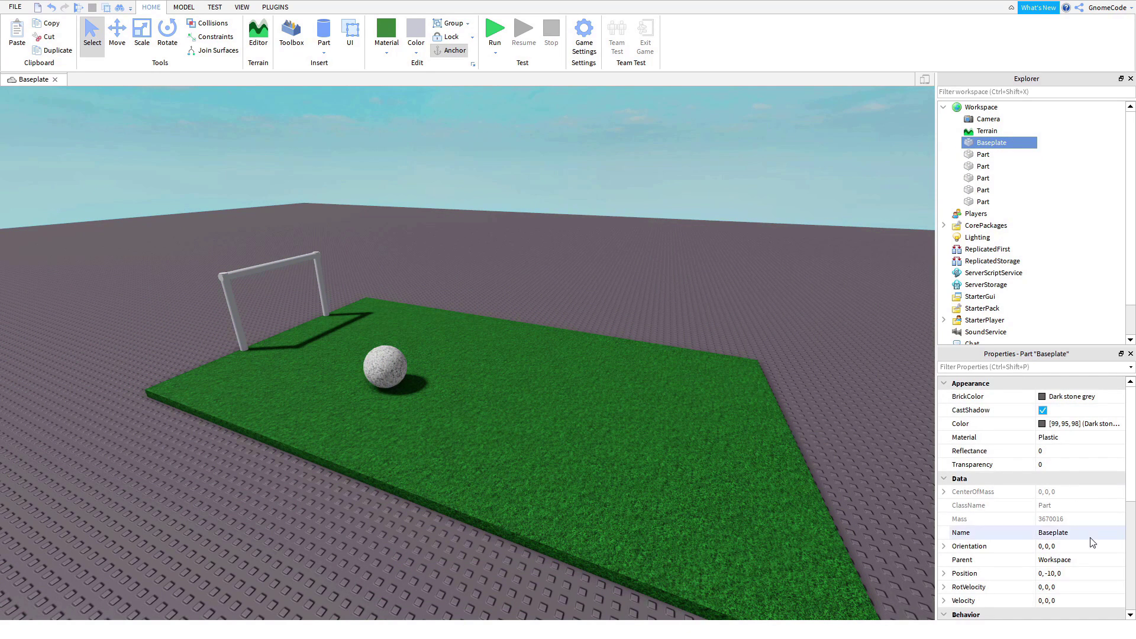
{"action": "scroll", "coordinate": [1071, 512], "scroll_direction": "down", "scroll_amount": 2}
{"action": "scroll", "coordinate": [1071, 505], "scroll_direction": "down", "scroll_amount": 2}
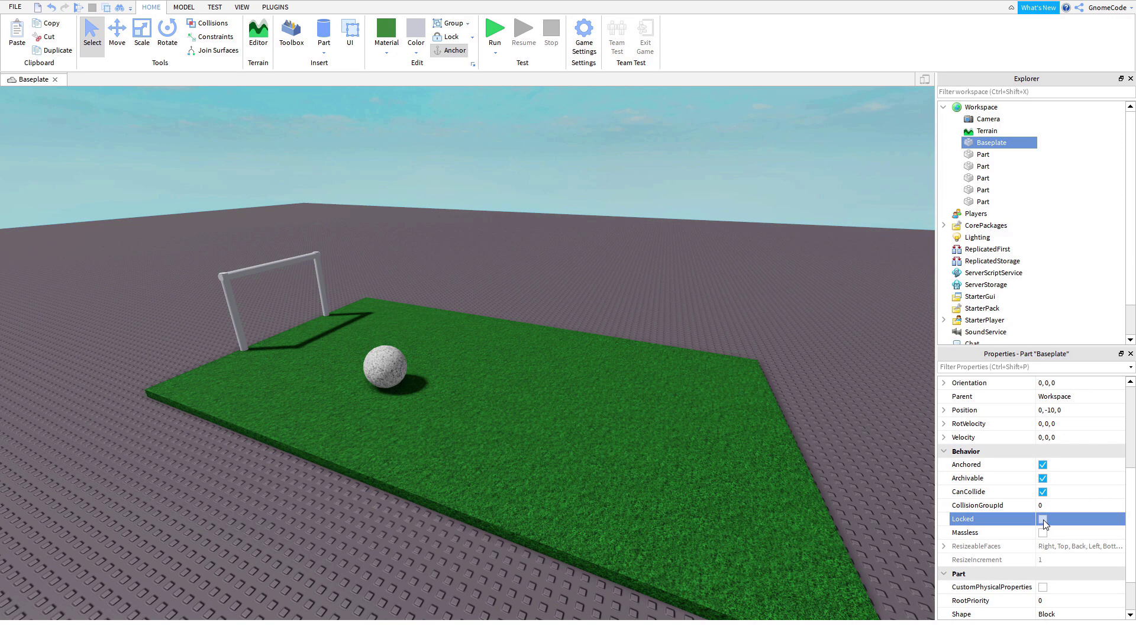
{"action": "left_click", "coordinate": [687, 155]}
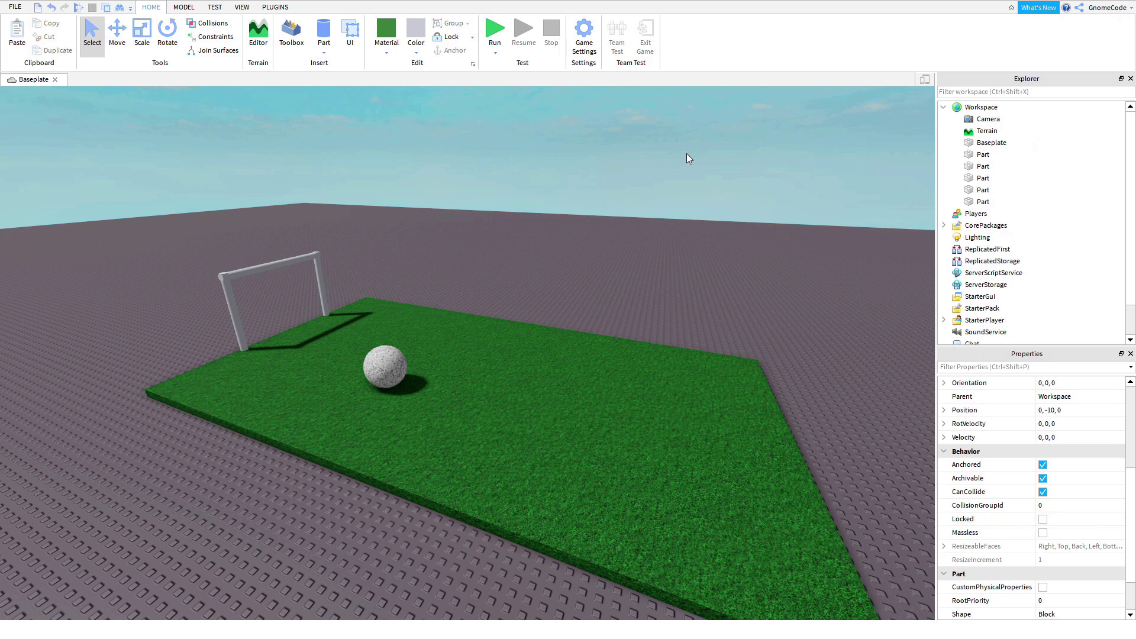
Step: Move the unlocked Baseplate freely to about -22, 11, 45 and delete it
{"action": "left_click", "coordinate": [586, 259]}
{"action": "left_click_drag", "start_coordinate": [579, 293], "coordinate": [508, 313]}
{"action": "scroll", "coordinate": [508, 312], "scroll_direction": "down", "scroll_amount": 5}
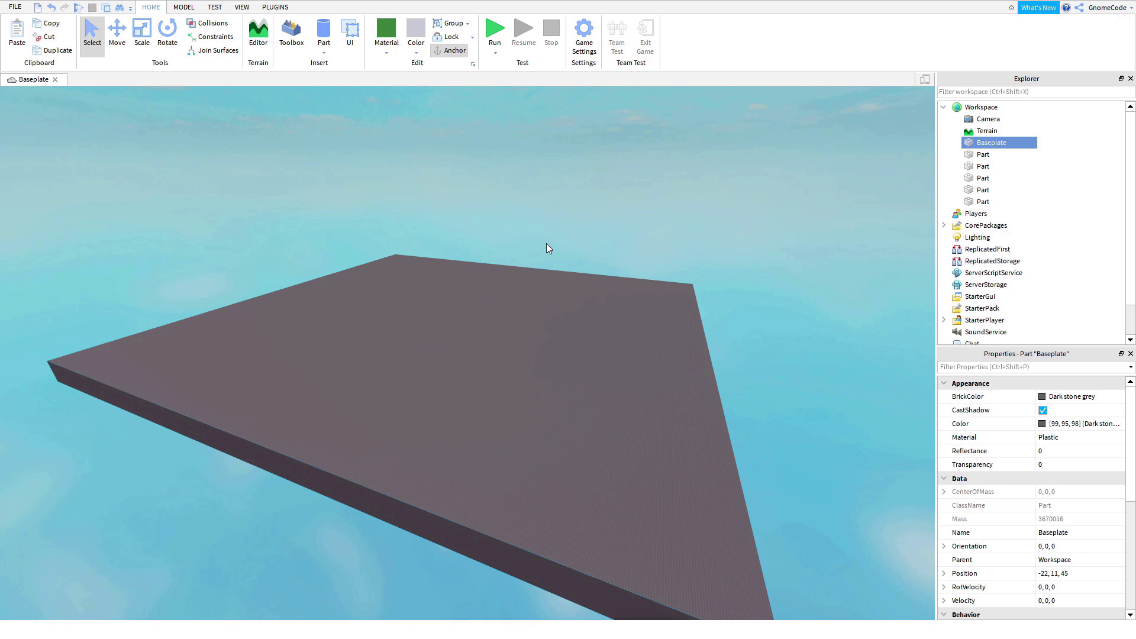
{"action": "key", "text": "Delete"}
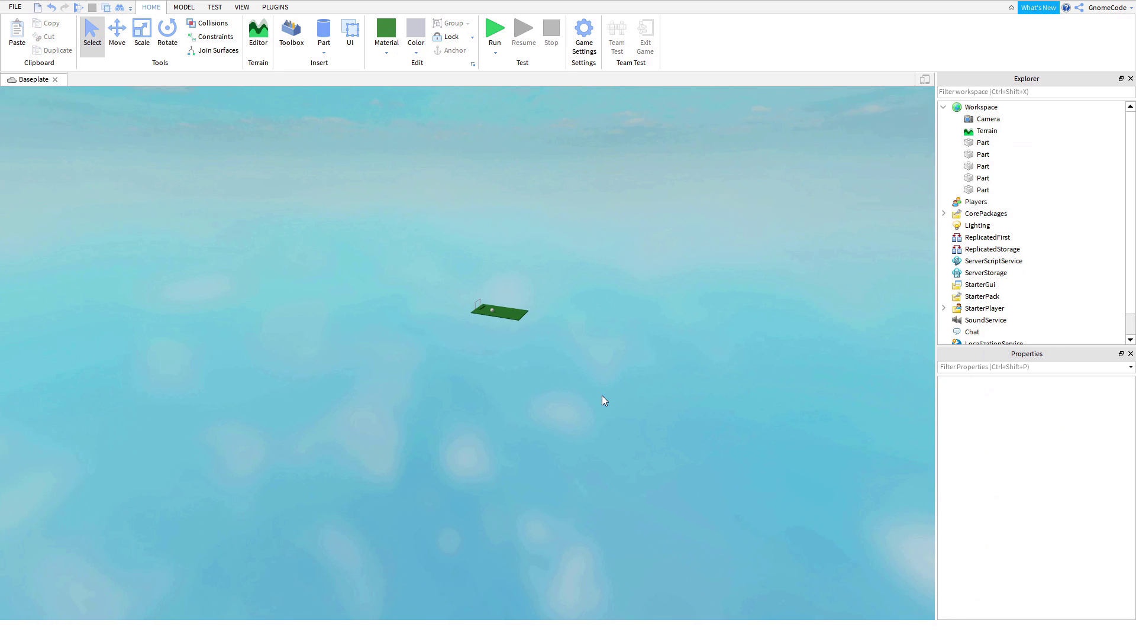
Step: Group the two goal posts and the crossbar into one model and name it Goal
{"action": "scroll", "coordinate": [602, 395], "scroll_direction": "up", "scroll_amount": 5}
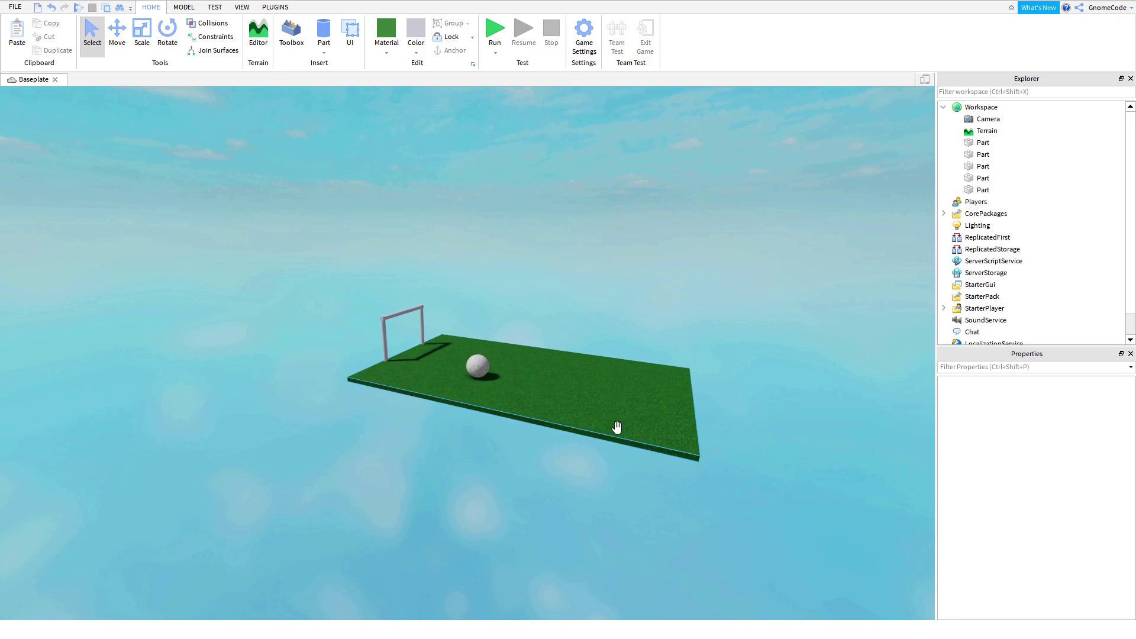
{"action": "scroll", "coordinate": [524, 472], "scroll_direction": "up", "scroll_amount": 5}
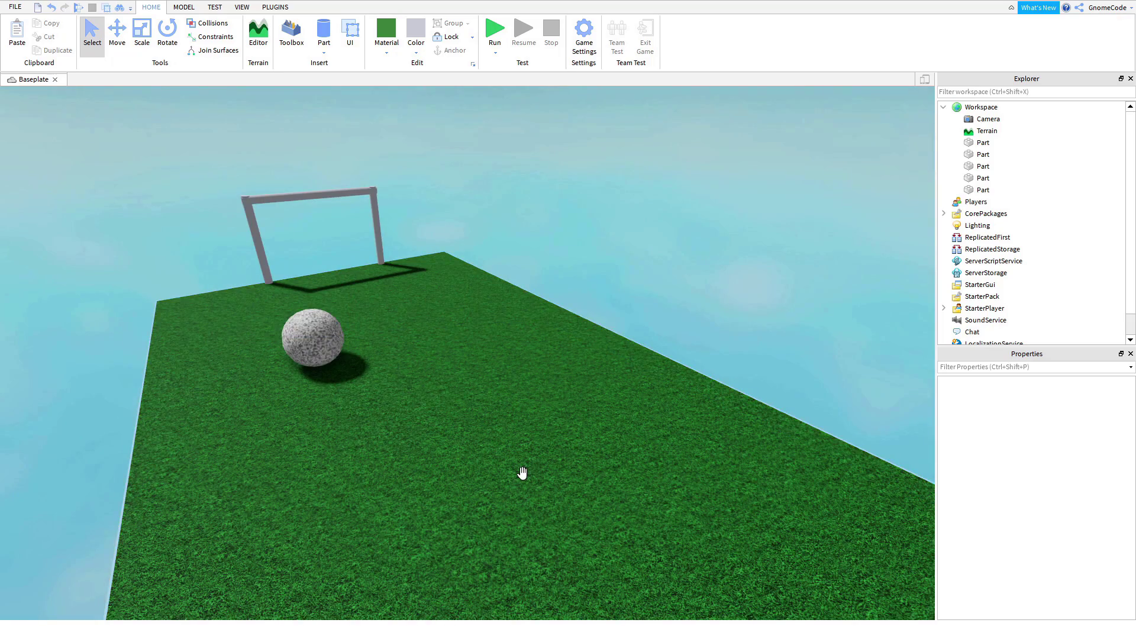
{"action": "key", "text": "a"}
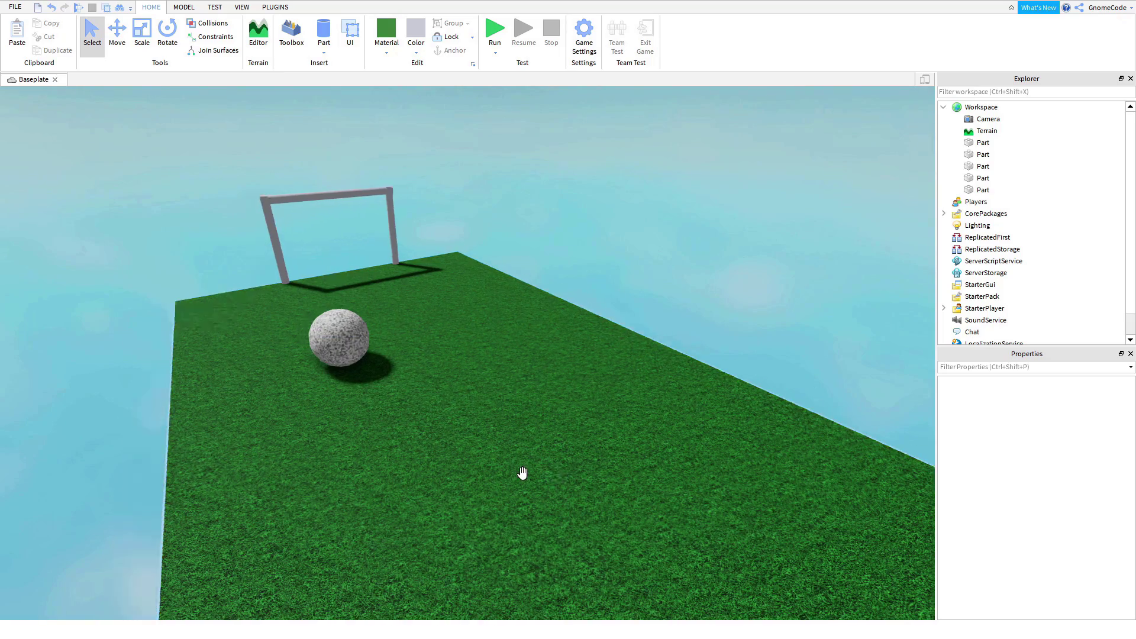
{"action": "right_click_drag", "start_coordinate": [522, 473], "coordinate": [521, 468]}
{"action": "key", "text": "w"}
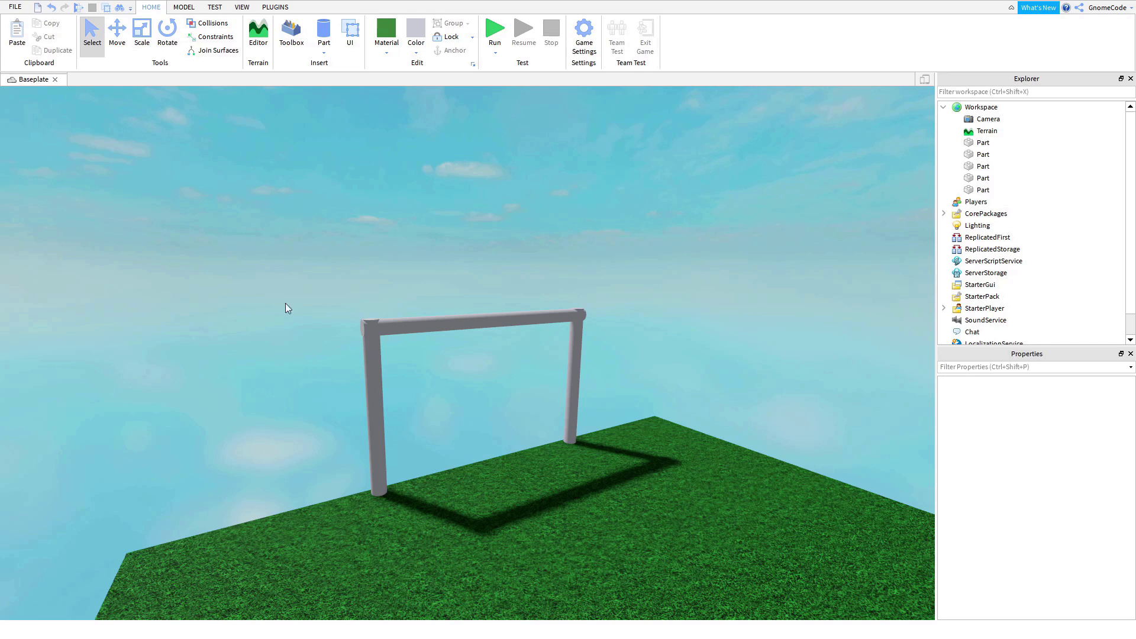
{"action": "left_click_drag", "start_coordinate": [455, 360], "coordinate": [648, 516]}
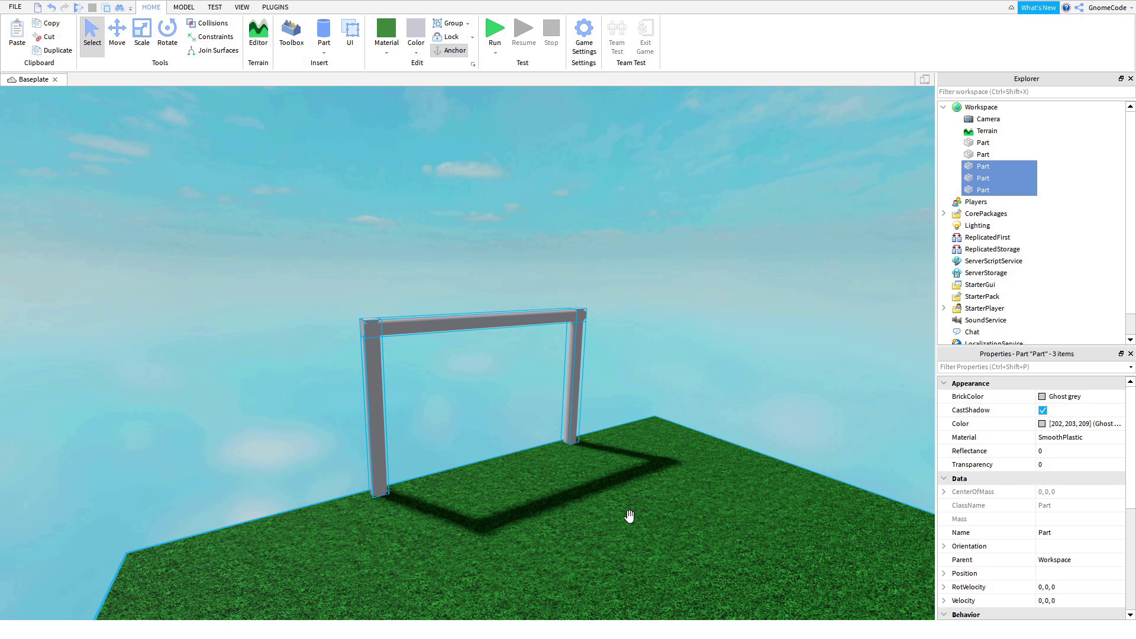
{"action": "key", "text": "ctrl+g"}
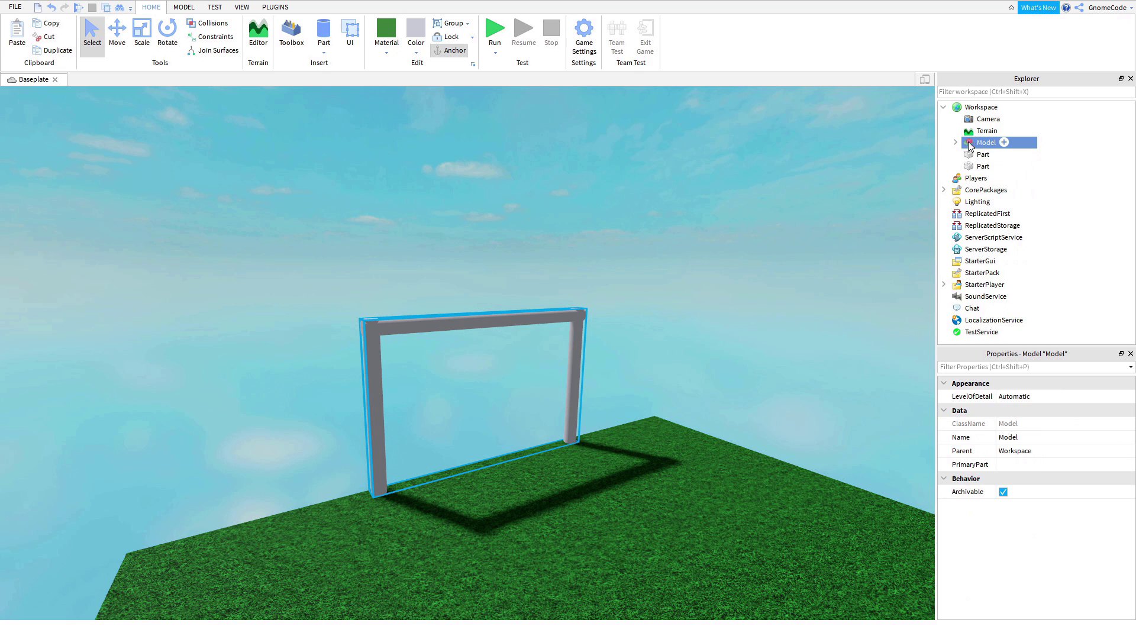
{"action": "left_click", "coordinate": [1038, 439]}
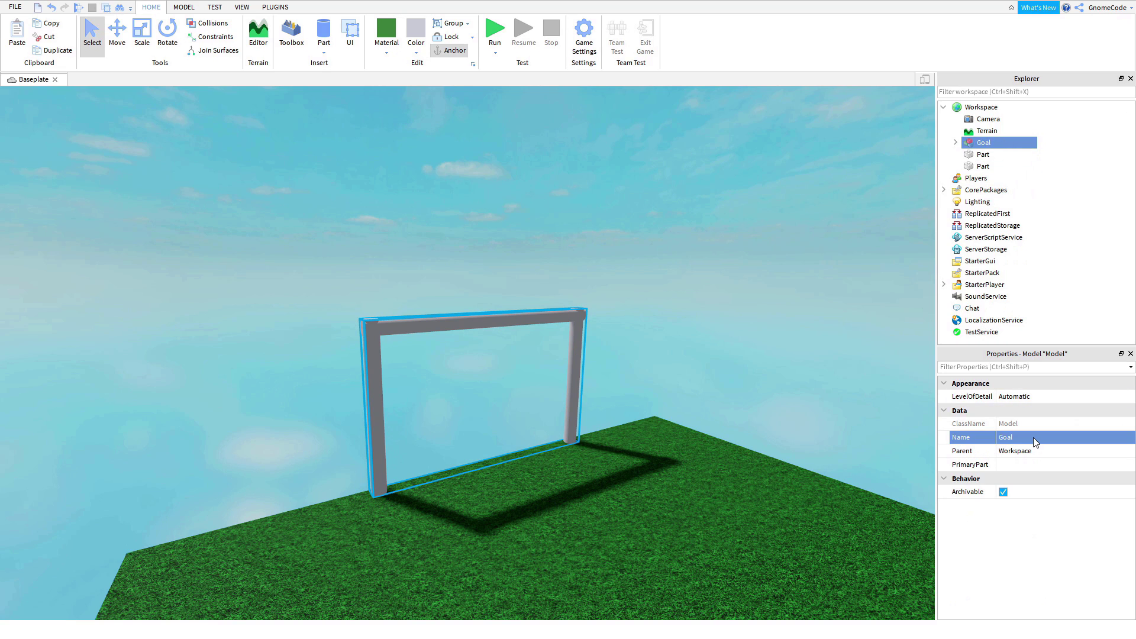
Step: Duplicate the Goal model and move the copy lengthwise to the opposite end of the grass field
{"action": "right_click_drag", "start_coordinate": [646, 358], "coordinate": [646, 358]}
{"action": "key", "text": "a"}
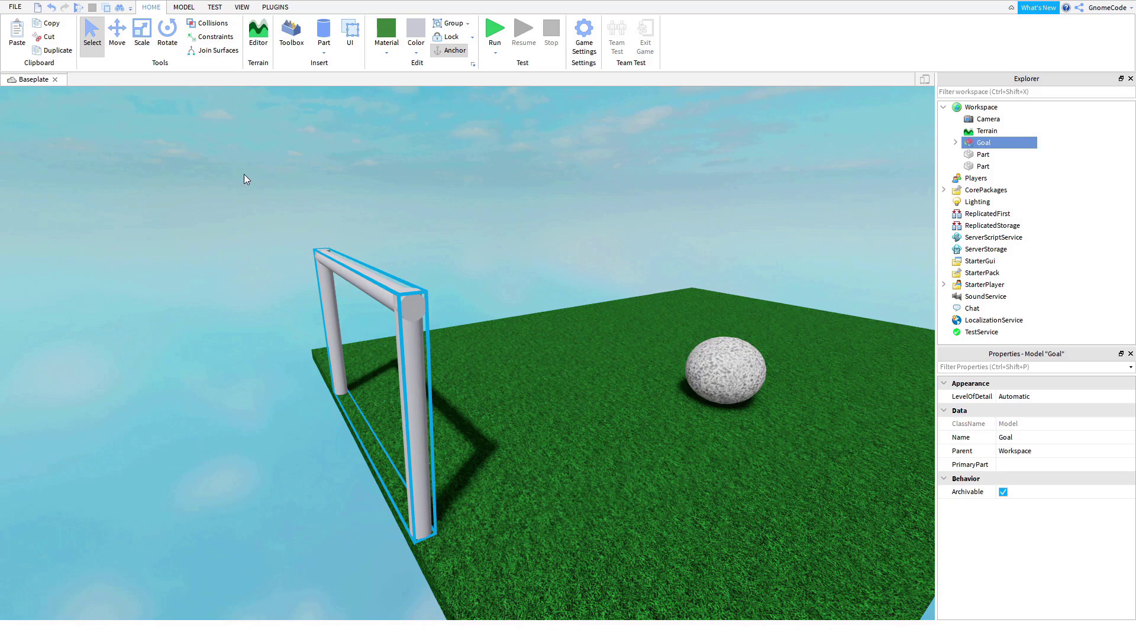
{"action": "key", "text": "ctrl+d"}
{"action": "left_click", "coordinate": [116, 39]}
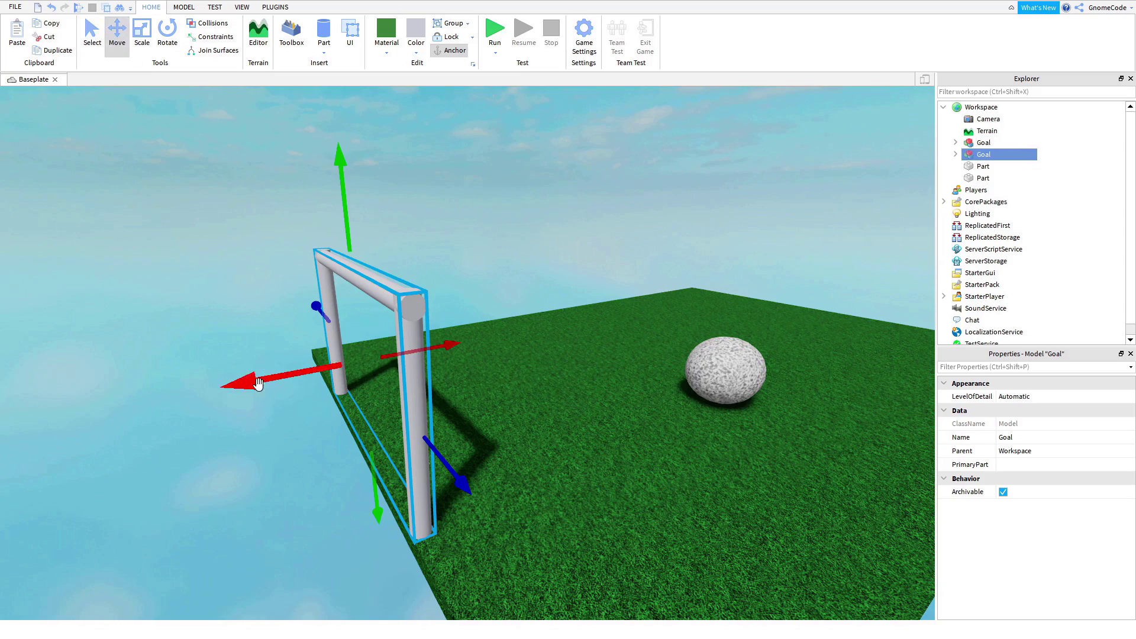
{"action": "left_click_drag", "start_coordinate": [260, 375], "coordinate": [444, 396]}
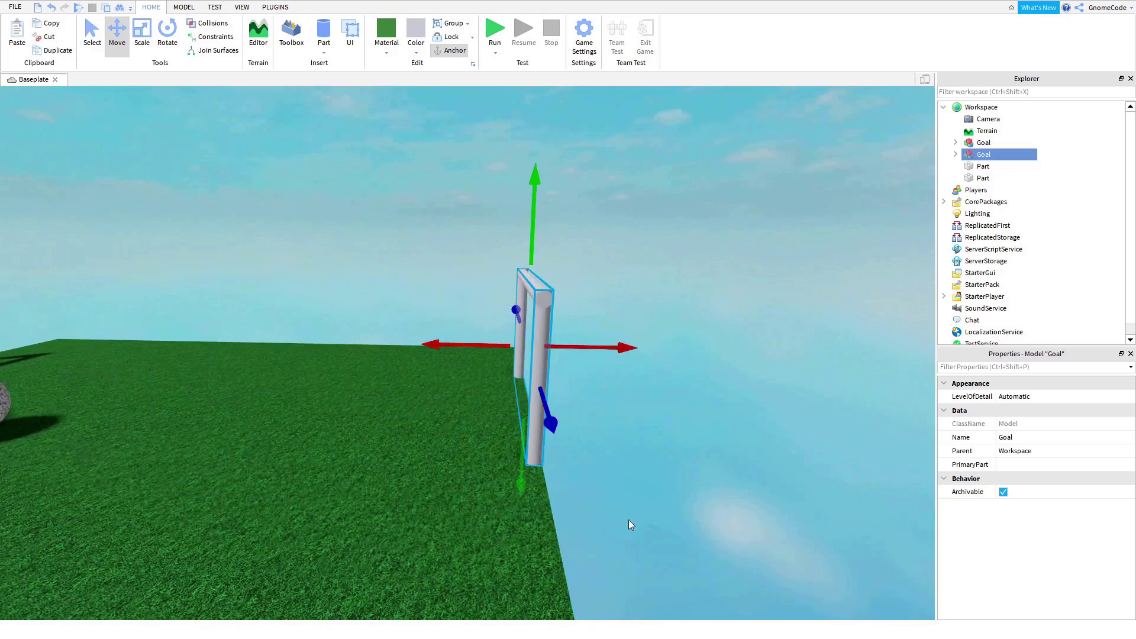
Step: Clear the selection and look over the grass field with both goals from several angles
{"action": "right_click_drag", "start_coordinate": [628, 525], "coordinate": [610, 518]}
{"action": "left_click", "coordinate": [610, 519]}
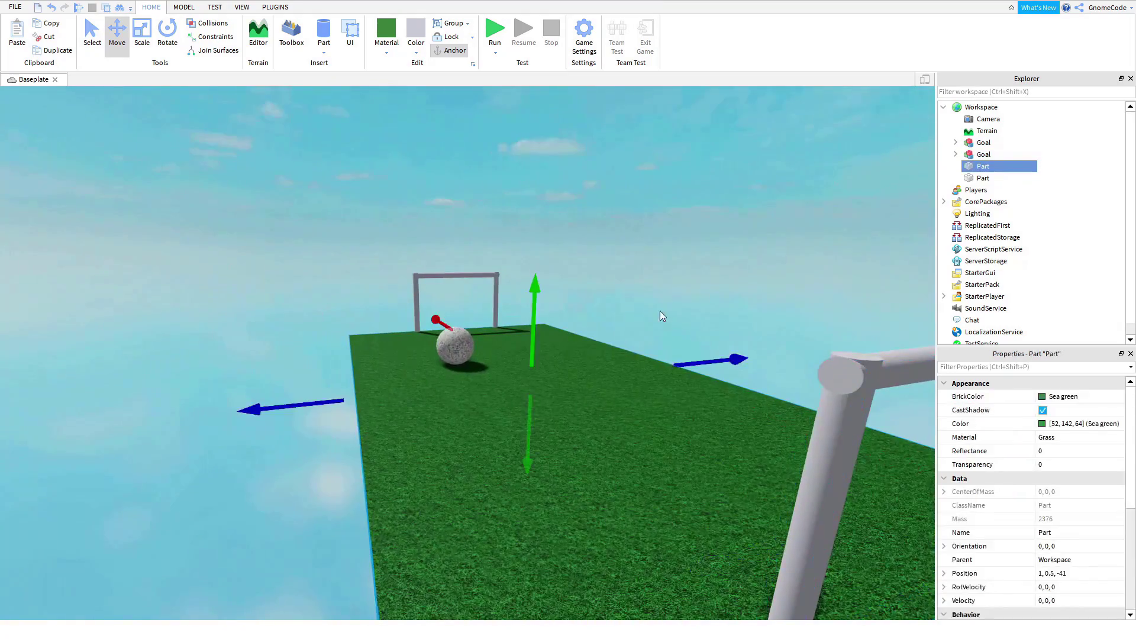
{"action": "left_click", "coordinate": [688, 284]}
{"action": "right_click_drag", "start_coordinate": [687, 284], "coordinate": [687, 284]}
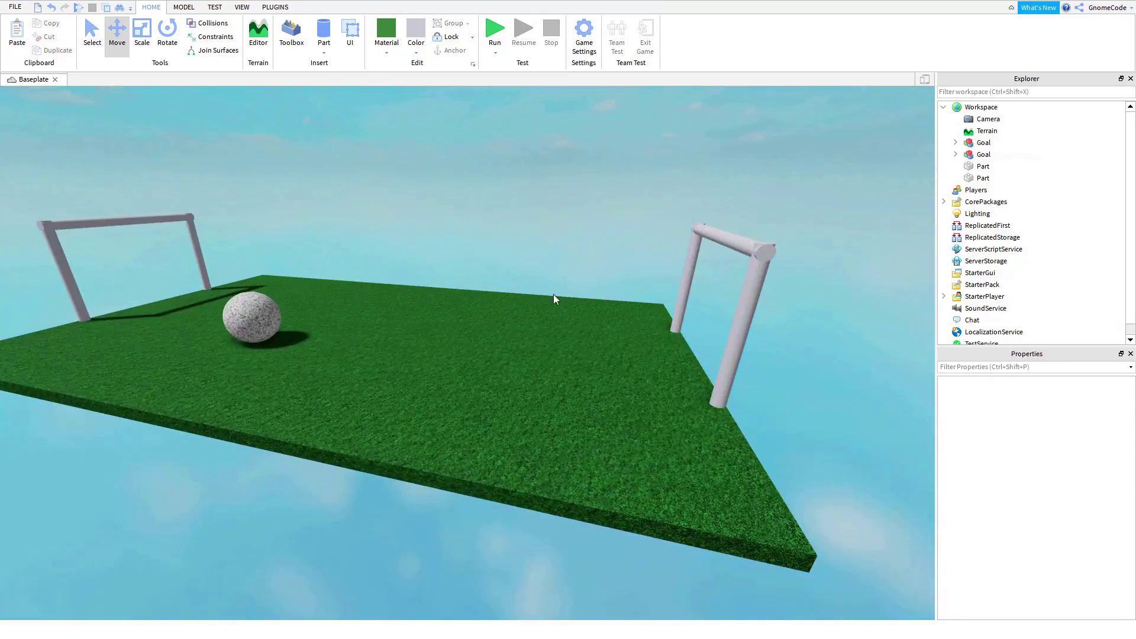
{"action": "key", "text": "w"}
{"action": "right_click_drag", "start_coordinate": [554, 295], "coordinate": [374, 102]}
{"action": "key", "text": "s"}
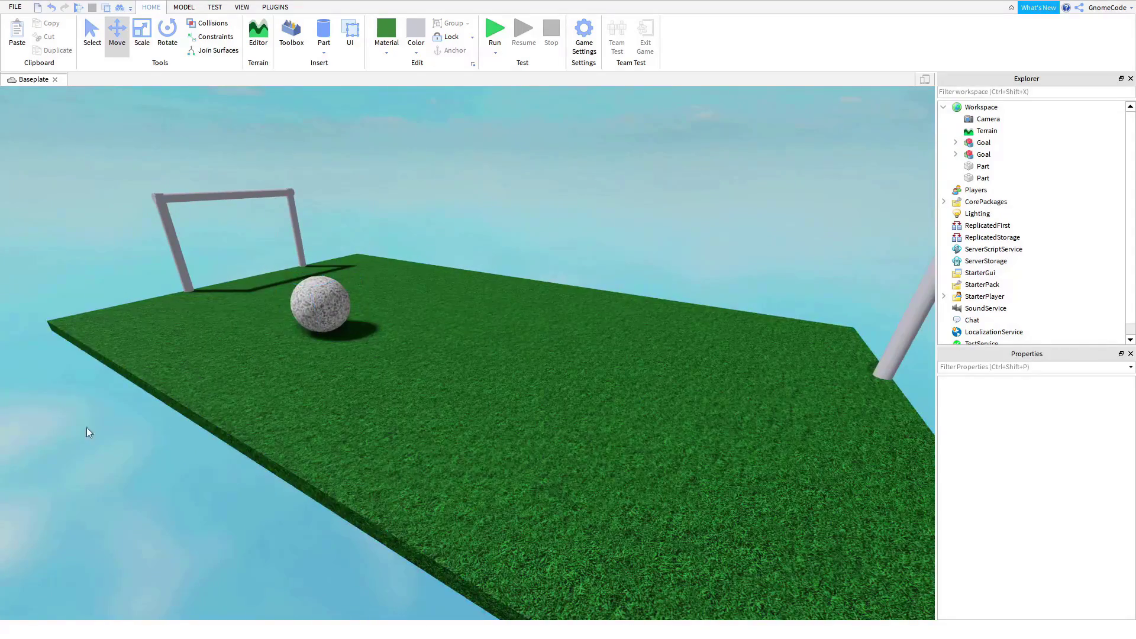
{"action": "key", "text": "d"}
Step: Insert a block part and place it on the grass field's long edge at 15, 1.5, -22
{"action": "left_click", "coordinate": [323, 51]}
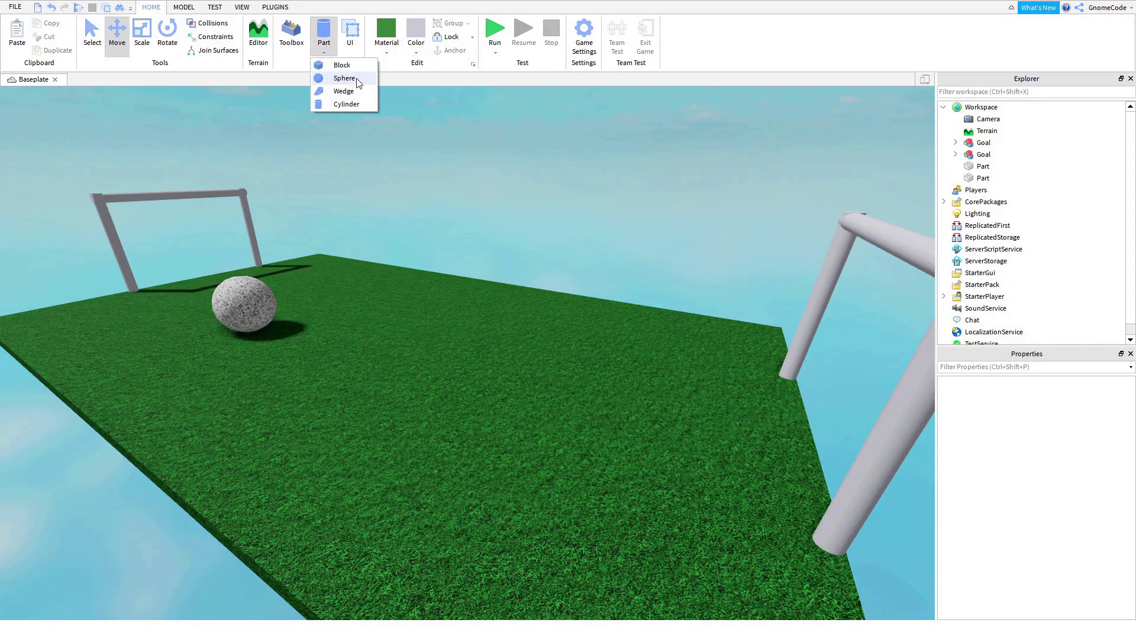
{"action": "left_click", "coordinate": [342, 65]}
{"action": "left_click", "coordinate": [603, 249]}
{"action": "left_click_drag", "start_coordinate": [473, 343], "coordinate": [278, 563]}
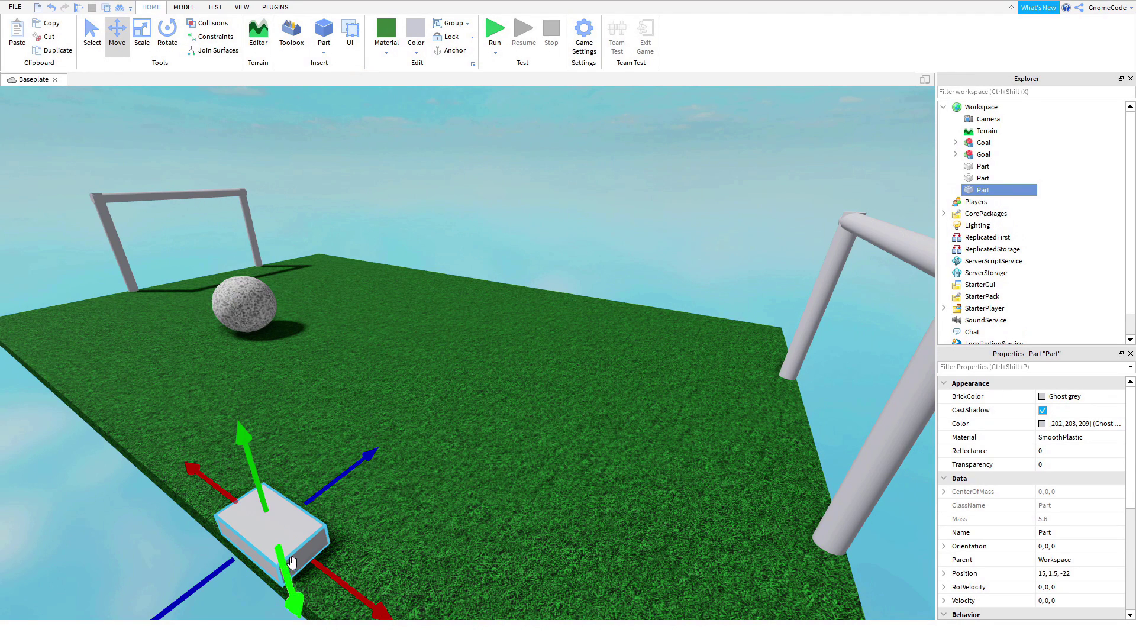
Step: Set the block's material to Brick and its color to Really red
{"action": "left_click", "coordinate": [387, 52]}
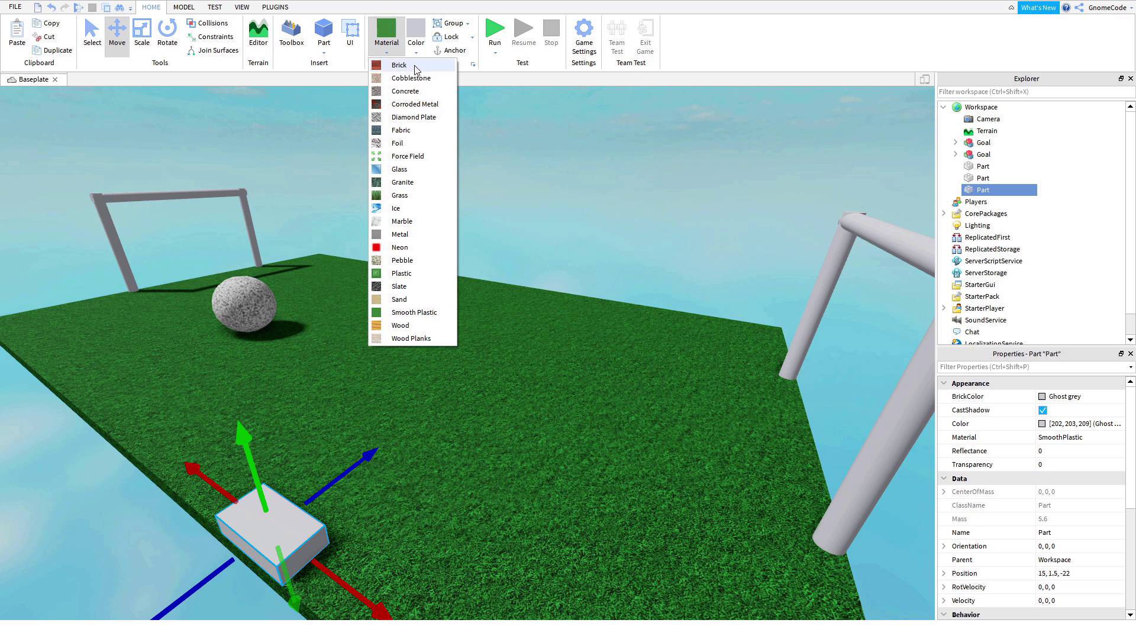
{"action": "left_click", "coordinate": [416, 72]}
{"action": "left_click", "coordinate": [417, 51]}
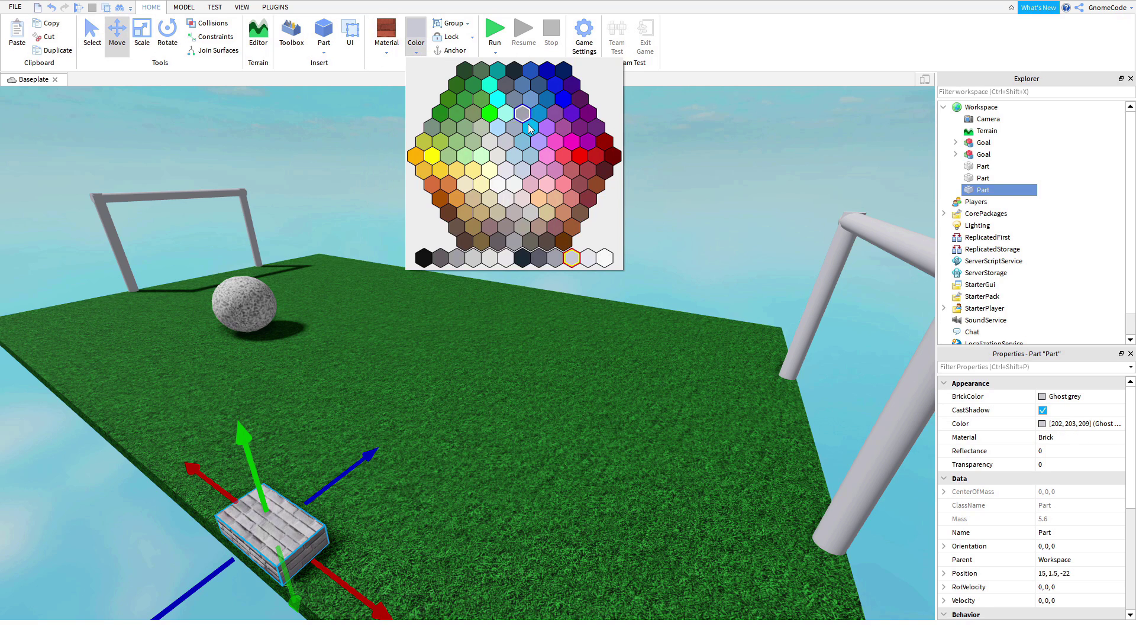
{"action": "left_click", "coordinate": [578, 157]}
Step: Scale the brick block up and lengthwise into a tall wall along the field's long edge, centred at 1, 6.5, -22
{"action": "left_click", "coordinate": [142, 46]}
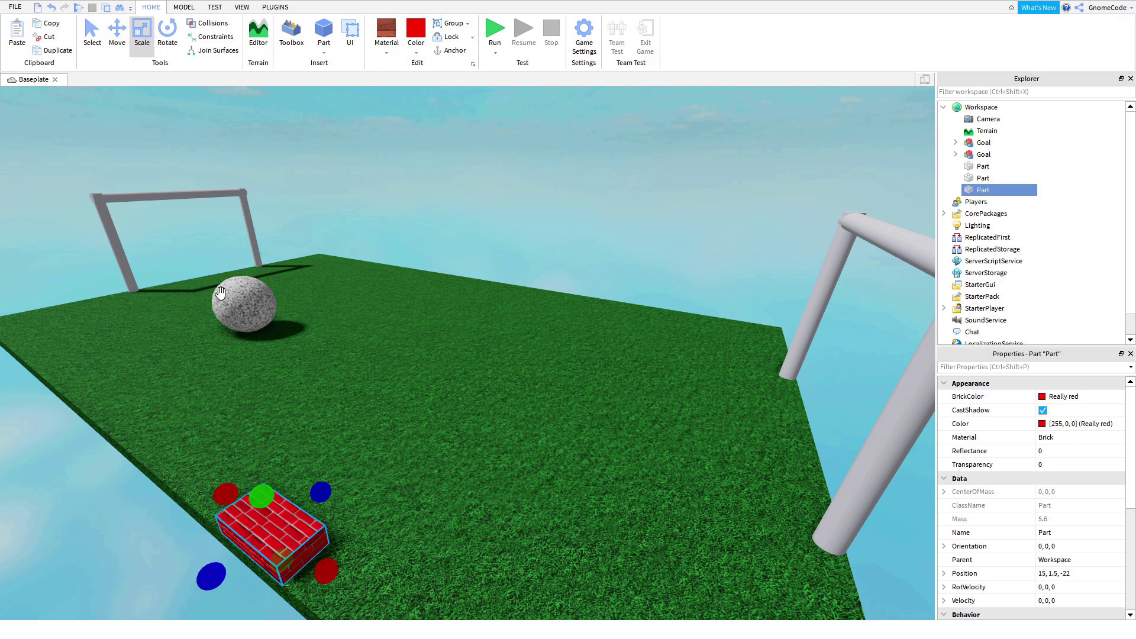
{"action": "scroll", "coordinate": [266, 461], "scroll_direction": "down", "scroll_amount": 1}
{"action": "left_click_drag", "start_coordinate": [253, 492], "coordinate": [292, 255]}
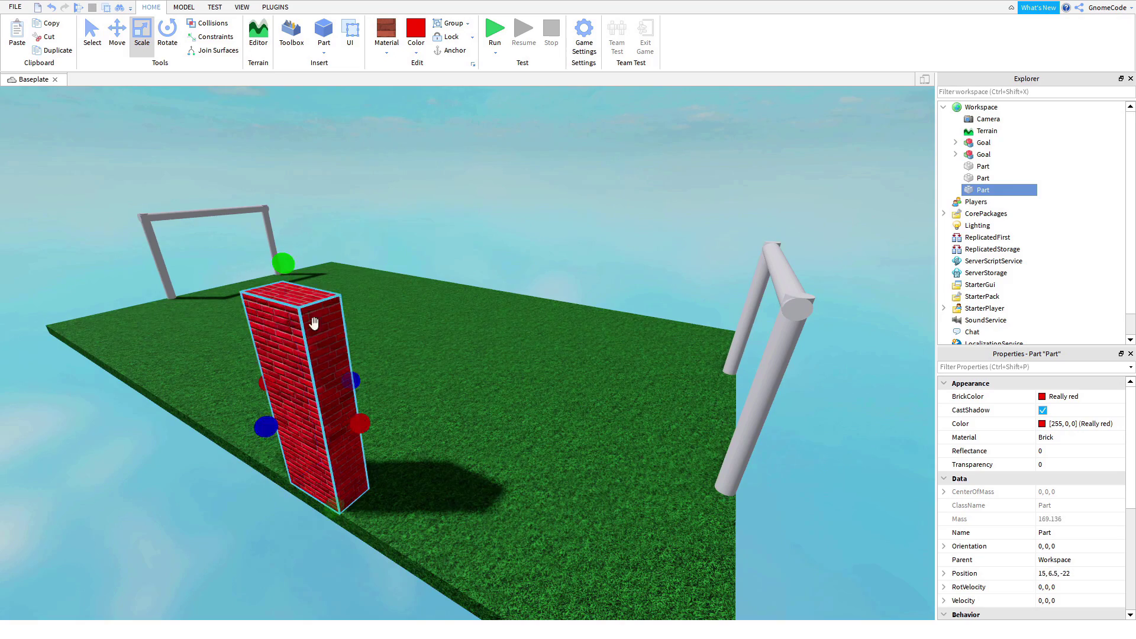
{"action": "scroll", "coordinate": [415, 441], "scroll_direction": "down", "scroll_amount": 2}
{"action": "left_click_drag", "start_coordinate": [360, 422], "coordinate": [649, 513]}
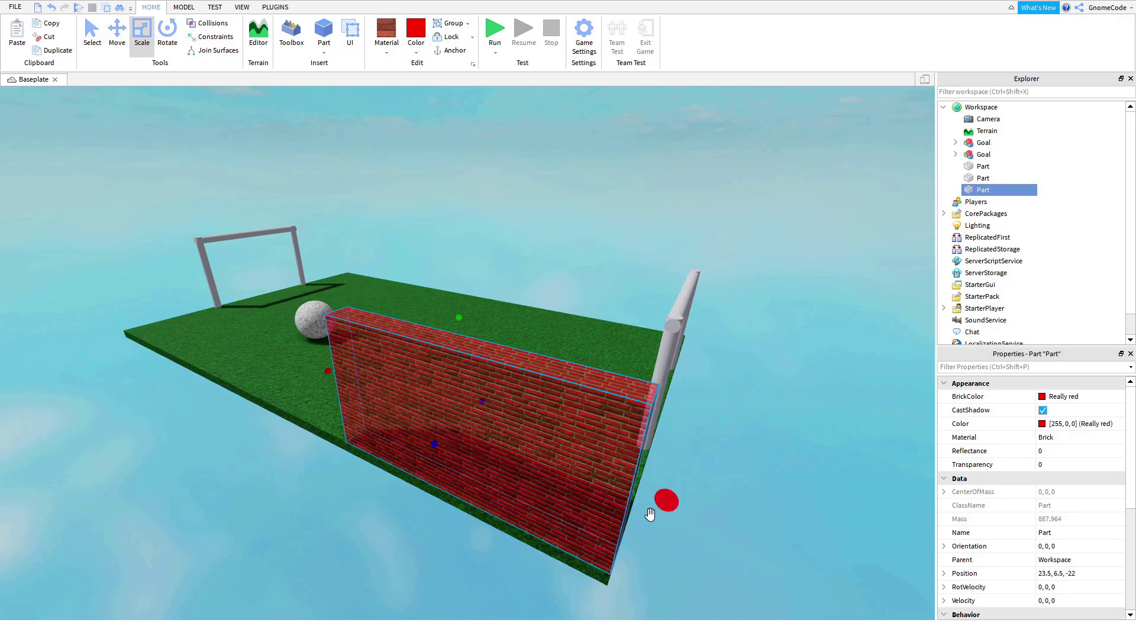
{"action": "right_click_drag", "start_coordinate": [649, 514], "coordinate": [650, 515]}
{"action": "left_click_drag", "start_coordinate": [546, 403], "coordinate": [469, 340]}
{"action": "right_click_drag", "start_coordinate": [469, 339], "coordinate": [514, 330]}
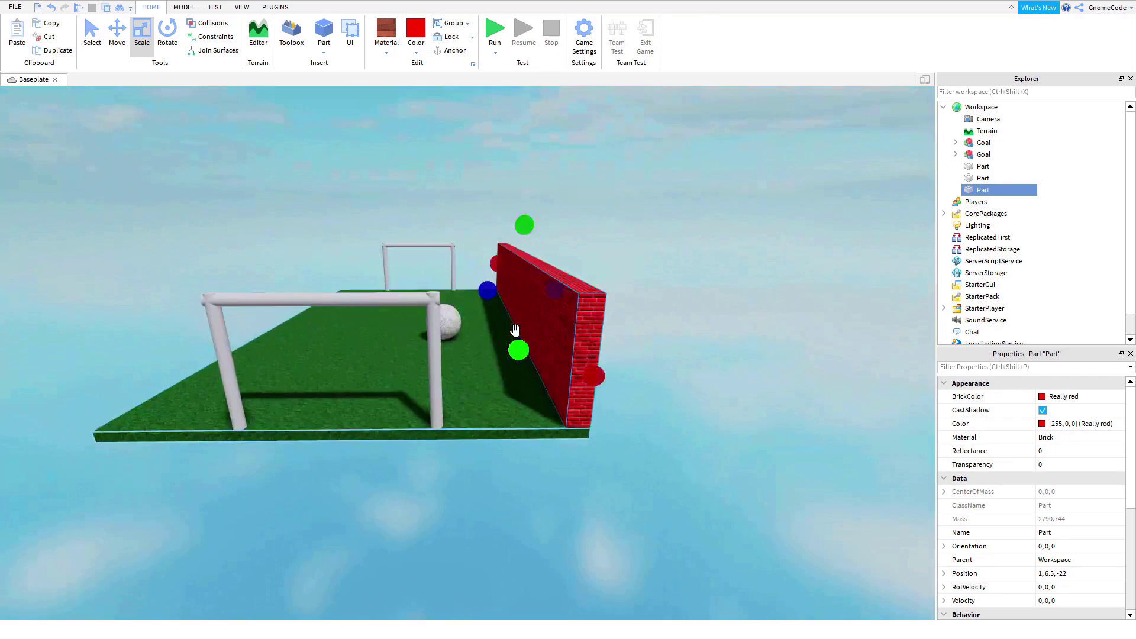
Step: Scale the brick wall's top down to make a low wall centred at 1, 3, -22
{"action": "left_click", "coordinate": [117, 37]}
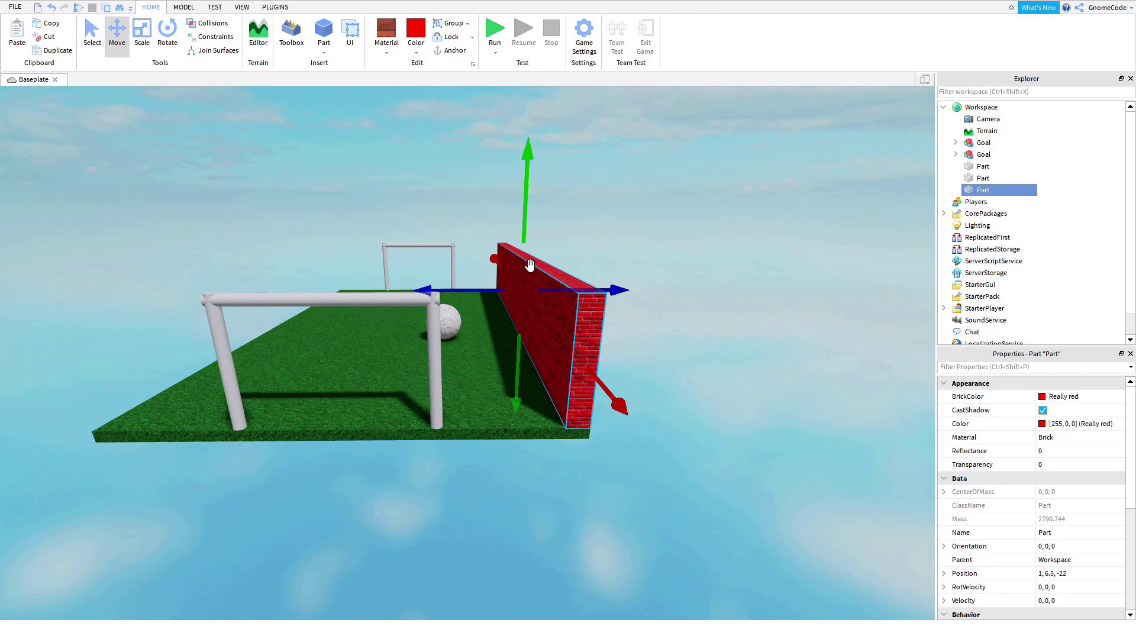
{"action": "left_click", "coordinate": [150, 37]}
{"action": "left_click_drag", "start_coordinate": [528, 215], "coordinate": [516, 258]}
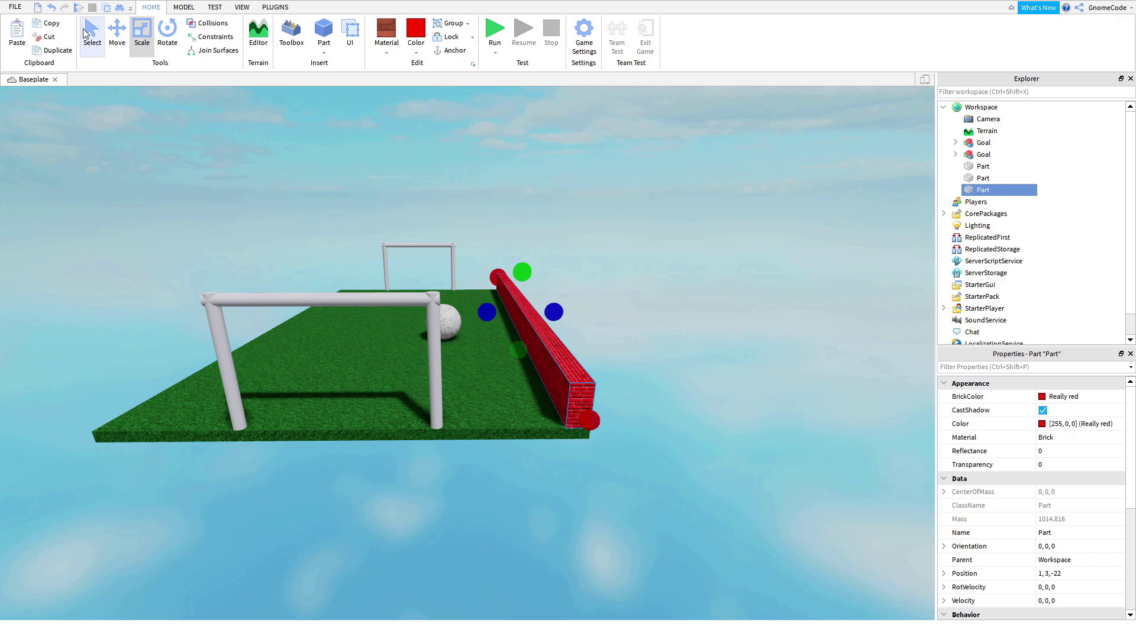
Step: Duplicate the low brick wall and move the copy to the opposite long edge at 1, 3, -60
{"action": "left_click", "coordinate": [117, 33]}
{"action": "key", "text": "ctrl+d"}
{"action": "left_click_drag", "start_coordinate": [586, 311], "coordinate": [519, 306]}
Step: Duplicate the second side wall and rotate the copy 90 degrees about the vertical axis
{"action": "key", "text": "a"}
{"action": "right_click_drag", "start_coordinate": [508, 229], "coordinate": [505, 212]}
{"action": "key", "text": "w"}
{"action": "key", "text": "d"}
{"action": "key", "text": "s"}
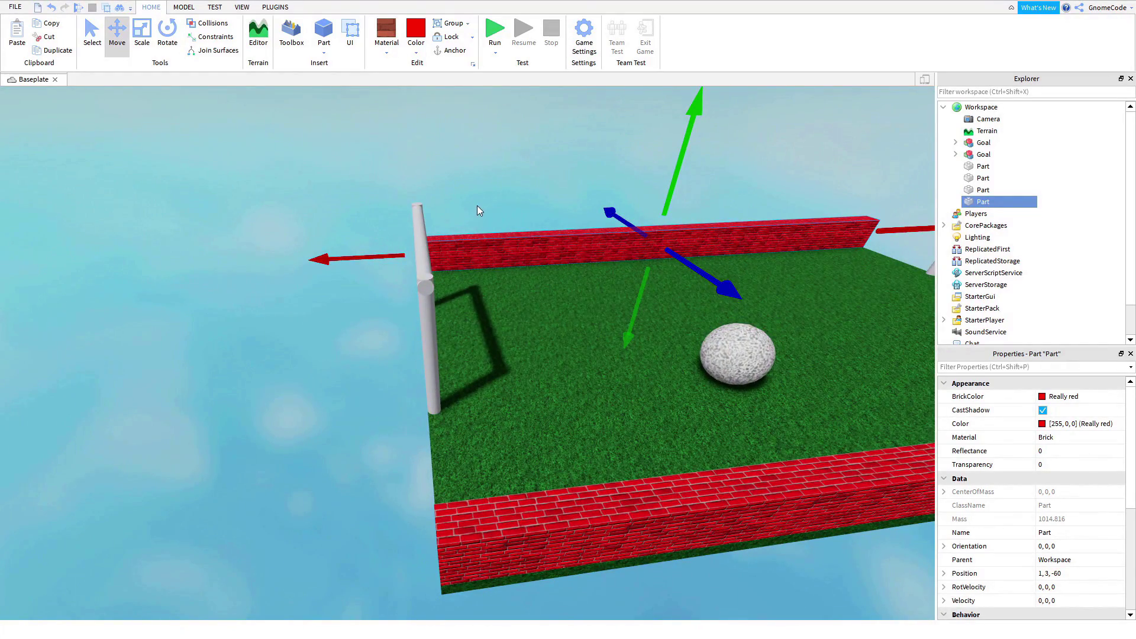
{"action": "key", "text": "ctrl+d"}
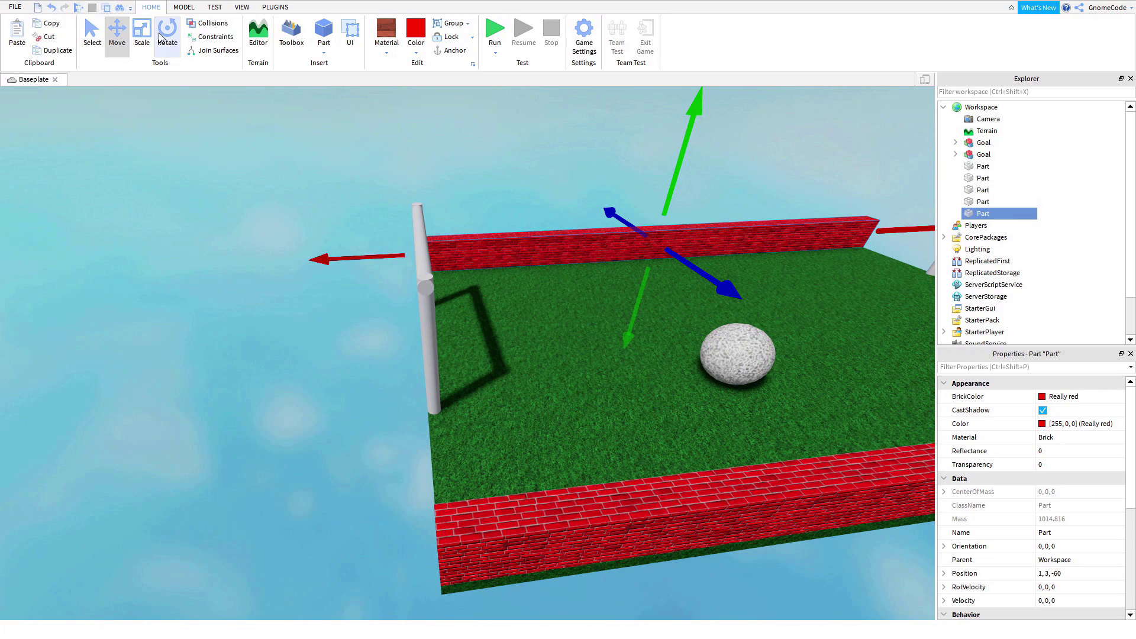
{"action": "left_click", "coordinate": [159, 37]}
{"action": "left_click_drag", "start_coordinate": [665, 282], "coordinate": [801, 264]}
Step: Move the rotated wall behind one goal, just beyond the field's short edge, to -35, 3, -54
{"action": "key", "text": "s"}
{"action": "key", "text": "d"}
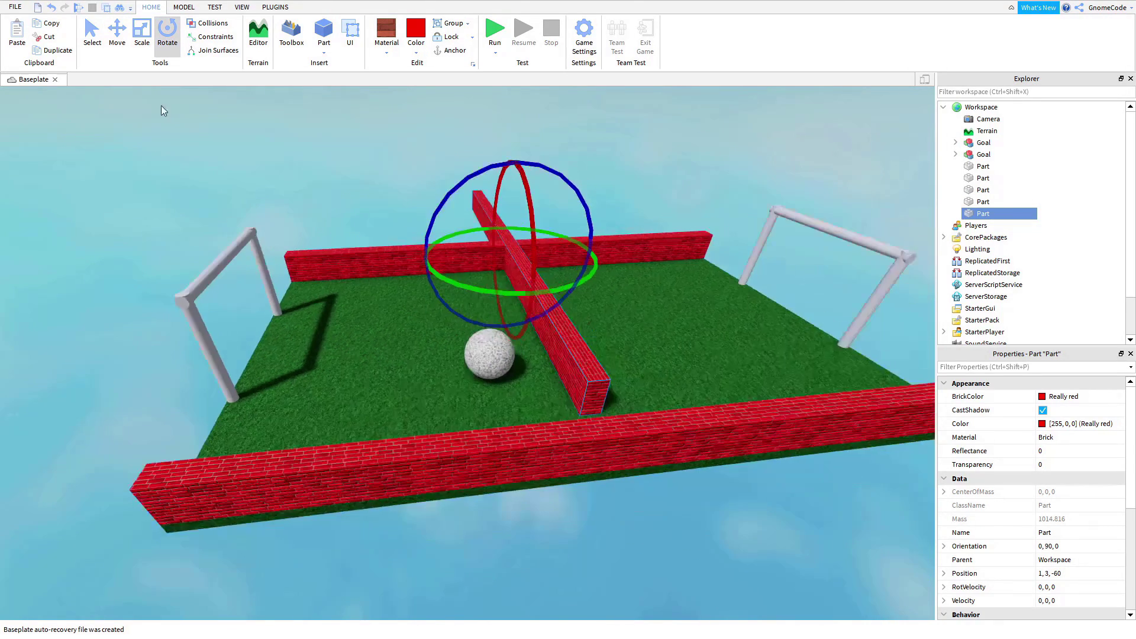
{"action": "left_click", "coordinate": [118, 45]}
{"action": "left_click_drag", "start_coordinate": [574, 256], "coordinate": [502, 288]}
{"action": "key", "text": "a"}
{"action": "left_click_drag", "start_coordinate": [462, 521], "coordinate": [502, 575]}
Step: Extend the grass field beneath the end wall, centring it at -1, 0.5, -41, and lengthen the nearby side wall to meet the end wall
{"action": "left_click", "coordinate": [526, 438]}
{"action": "key", "text": "w"}
{"action": "left_click", "coordinate": [142, 43]}
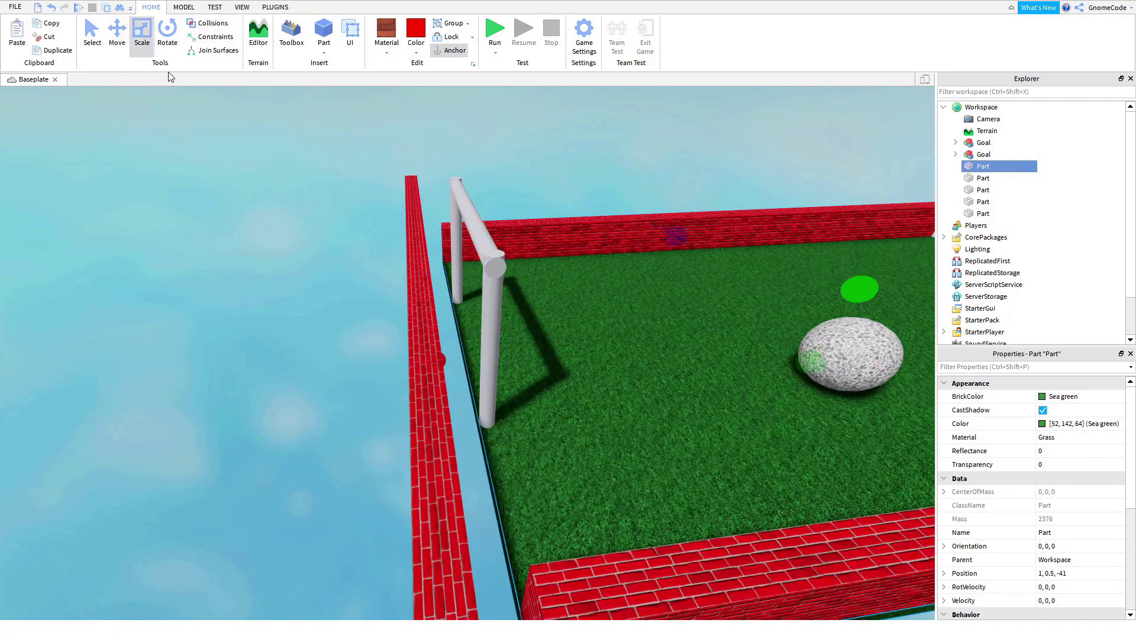
{"action": "left_click_drag", "start_coordinate": [437, 358], "coordinate": [399, 369]}
{"action": "scroll", "coordinate": [398, 369], "scroll_direction": "down", "scroll_amount": 5}
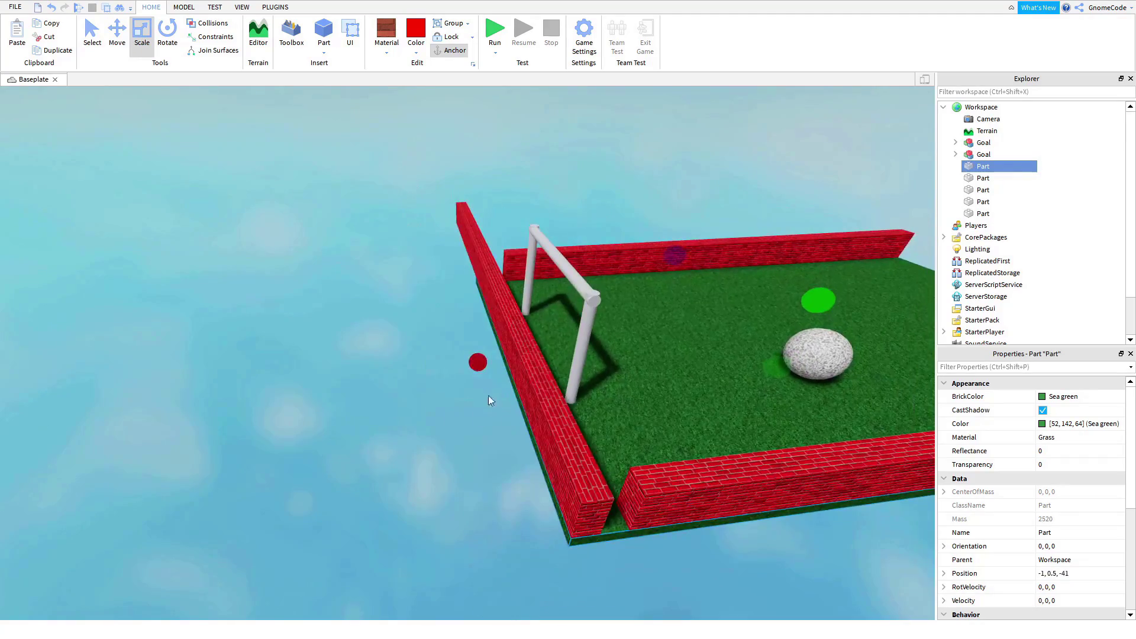
{"action": "left_click", "coordinate": [599, 505]}
{"action": "mouse_move", "coordinate": [599, 506]}
{"action": "left_mouse_down"}
{"action": "mouse_move", "coordinate": [555, 508]}
{"action": "mouse_move", "coordinate": [577, 506]}
{"action": "left_mouse_up"}
Step: Shorten the end wall to match the grass field's width, centred at -35, 3, -41
{"action": "key", "text": "a"}
{"action": "right_click_drag", "start_coordinate": [566, 474], "coordinate": [538, 422]}
{"action": "left_click", "coordinate": [353, 386]}
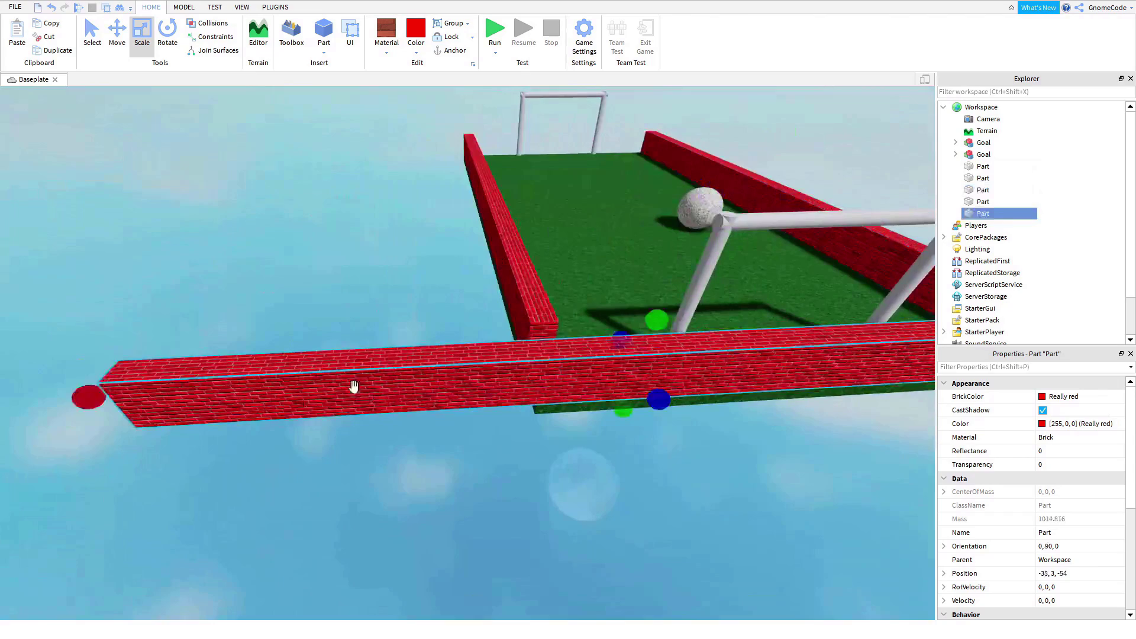
{"action": "left_click_drag", "start_coordinate": [95, 398], "coordinate": [509, 406]}
Step: Lengthen the other side wall until it meets the end wall, centred at 0, 3, -60
{"action": "key", "text": "a"}
{"action": "right_click_drag", "start_coordinate": [531, 408], "coordinate": [495, 447]}
{"action": "left_click", "coordinate": [462, 440]}
{"action": "left_click_drag", "start_coordinate": [502, 450], "coordinate": [502, 441]}
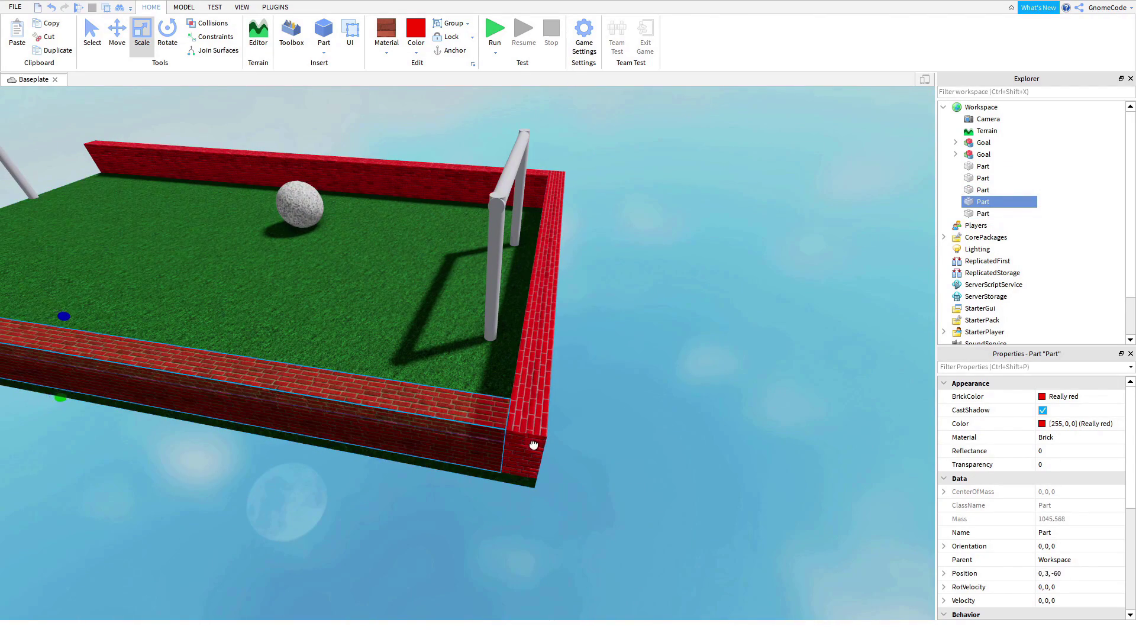
Step: Duplicate the end wall and move the copy behind the opposite goal to 39, 3, -41
{"action": "left_click", "coordinate": [535, 304]}
{"action": "key", "text": "ctrl+2"}
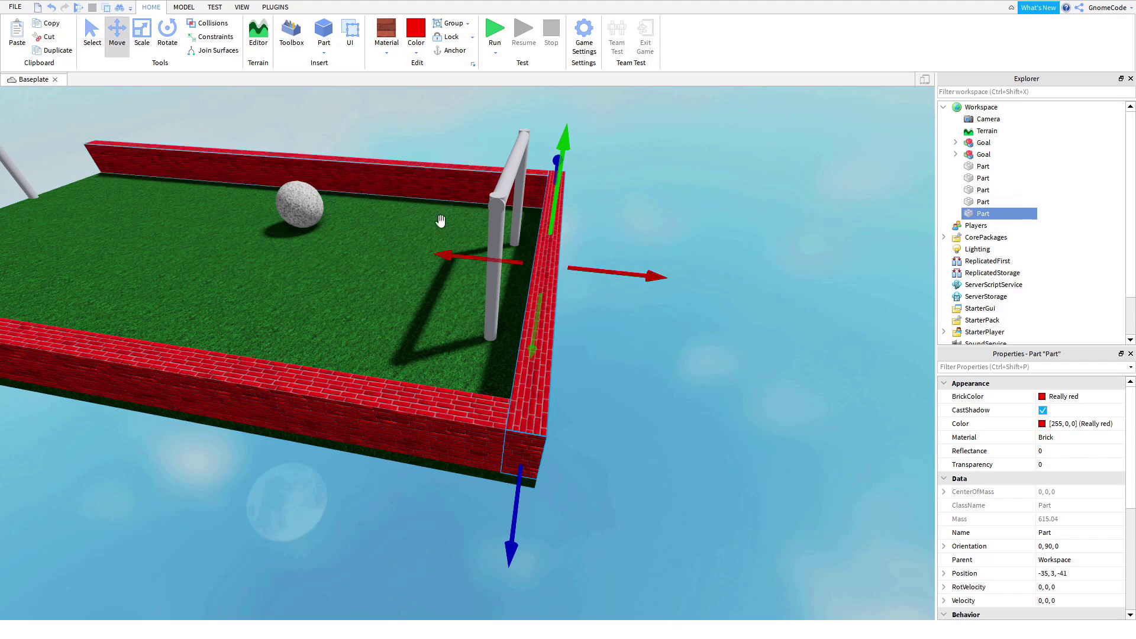
{"action": "key", "text": "ctrl+d"}
{"action": "key", "text": "a"}
{"action": "left_click_drag", "start_coordinate": [640, 273], "coordinate": [519, 242]}
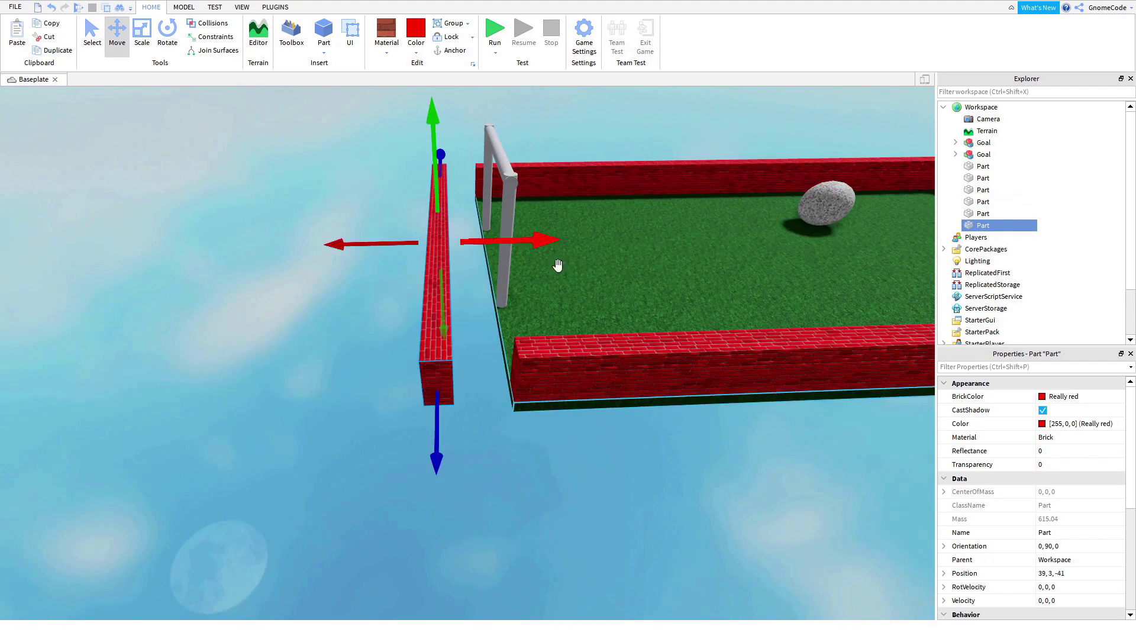
Step: Extend the short edge of the grass field beneath the second end wall
{"action": "left_click", "coordinate": [558, 264]}
{"action": "left_click", "coordinate": [139, 44]}
{"action": "left_click_drag", "start_coordinate": [459, 264], "coordinate": [400, 263]}
Step: Lengthen both side walls to meet the second end wall and deselect them
{"action": "left_click", "coordinate": [595, 370]}
{"action": "left_click_drag", "start_coordinate": [482, 367], "coordinate": [426, 363]}
{"action": "left_click", "coordinate": [524, 189]}
{"action": "left_click_drag", "start_coordinate": [448, 181], "coordinate": [419, 182]}
{"action": "left_click", "coordinate": [353, 313]}
{"action": "right_click_drag", "start_coordinate": [353, 314], "coordinate": [392, 314]}
{"action": "key", "text": "a"}
{"action": "right_click_drag", "start_coordinate": [391, 313], "coordinate": [378, 313]}
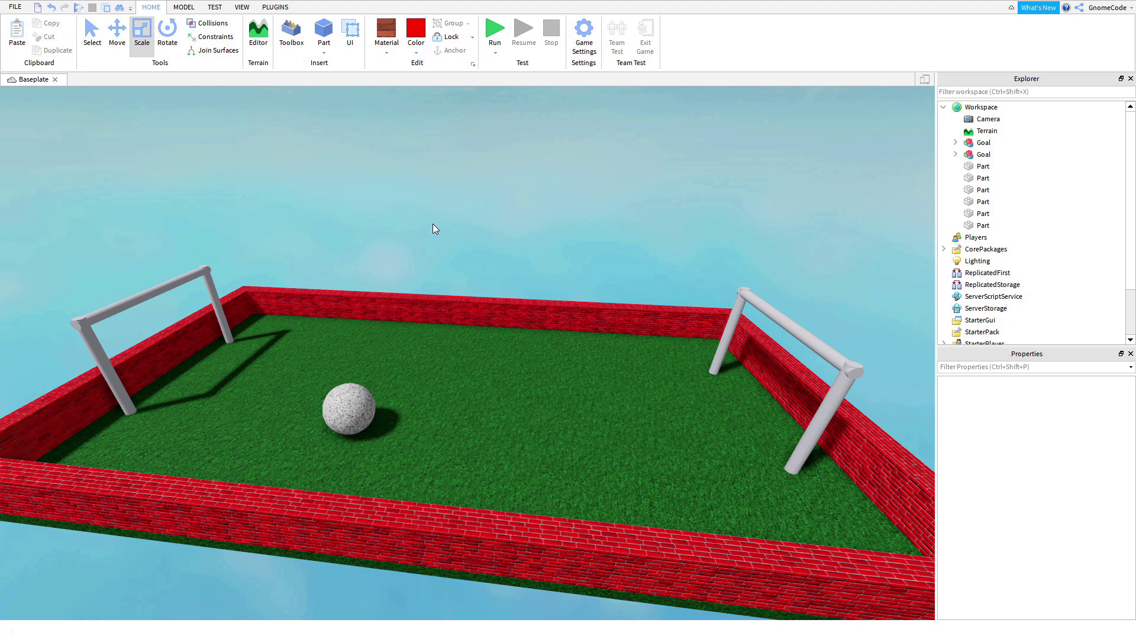
Step: Add a spawn location to the field and scale it down in both horizontal directions to a small square pad
{"action": "left_click", "coordinate": [184, 7]}
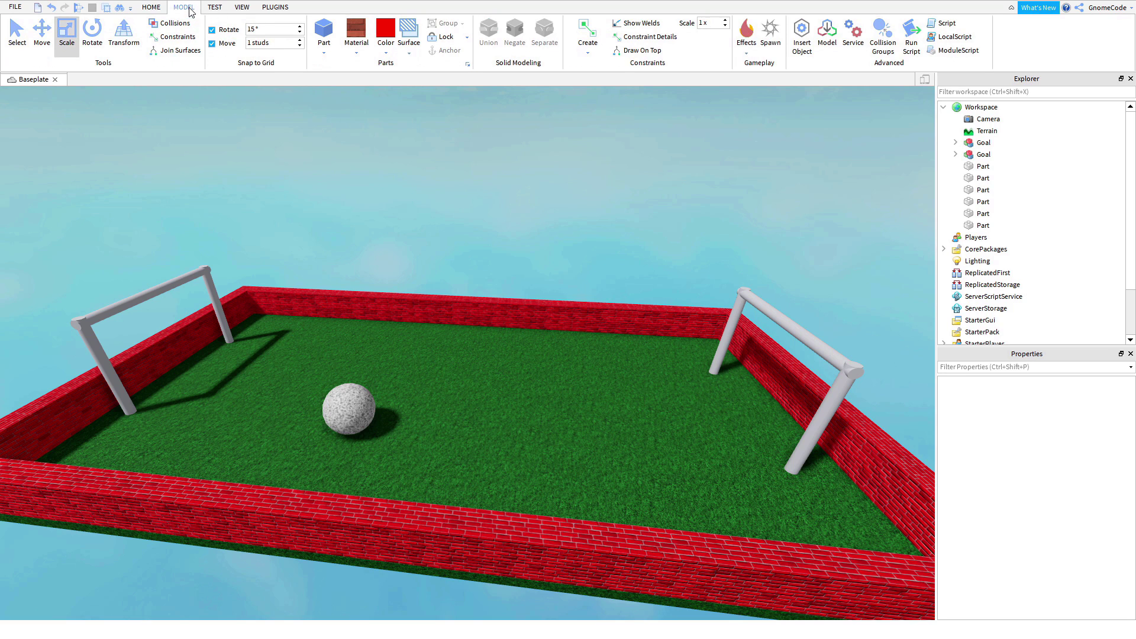
{"action": "left_click", "coordinate": [770, 30]}
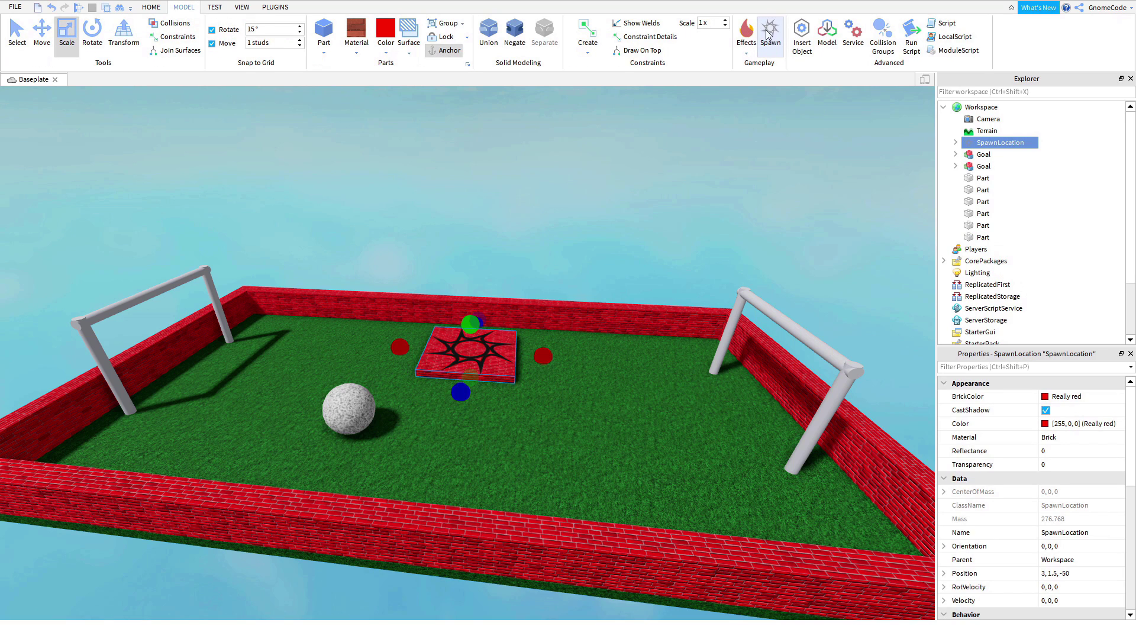
{"action": "key", "text": "d"}
{"action": "right_click_drag", "start_coordinate": [613, 229], "coordinate": [595, 221]}
{"action": "key", "text": "w"}
{"action": "key", "text": "s"}
{"action": "key", "text": "w"}
{"action": "scroll", "coordinate": [590, 355], "scroll_direction": "down", "scroll_amount": 1}
{"action": "key", "text": "d"}
{"action": "right_click_drag", "start_coordinate": [479, 413], "coordinate": [480, 413]}
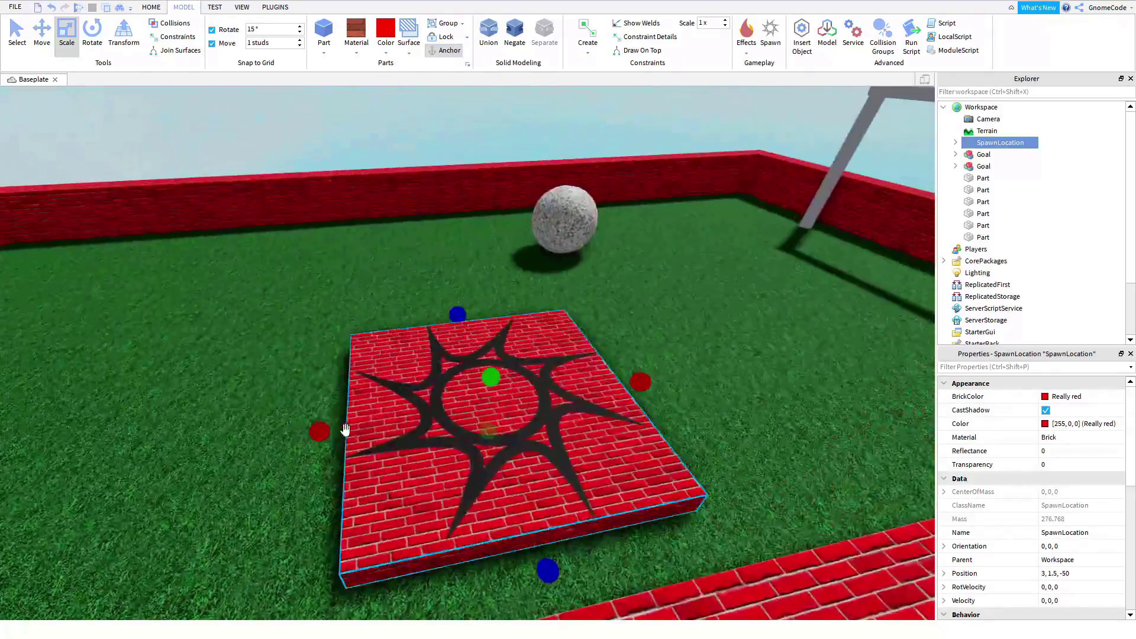
{"action": "left_click_drag", "start_coordinate": [454, 319], "coordinate": [484, 409]}
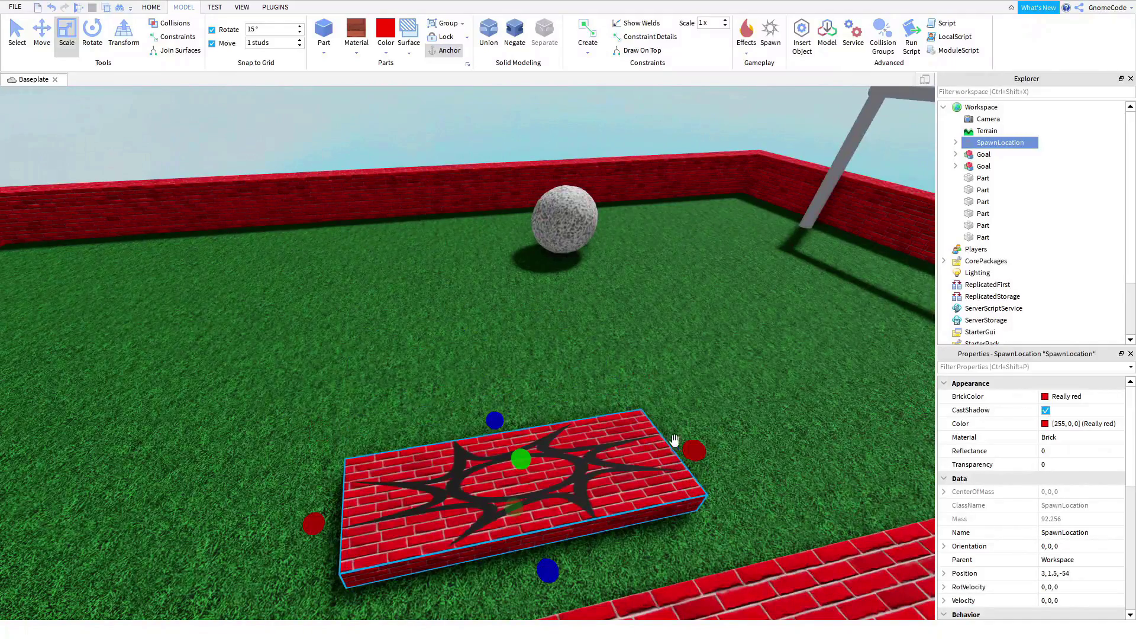
{"action": "left_click_drag", "start_coordinate": [680, 444], "coordinate": [515, 493]}
Step: Move the small spawn pad onto the top of the walls at a corner of the pitch and deselect it
{"action": "left_click", "coordinate": [570, 436]}
{"action": "left_click_drag", "start_coordinate": [450, 504], "coordinate": [518, 439]}
{"action": "right_click_drag", "start_coordinate": [517, 439], "coordinate": [517, 439]}
{"action": "scroll", "coordinate": [517, 439], "scroll_direction": "down", "scroll_amount": 2}
{"action": "key", "text": "d"}
{"action": "left_click_drag", "start_coordinate": [517, 439], "coordinate": [568, 391]}
{"action": "right_click_drag", "start_coordinate": [560, 422], "coordinate": [561, 422]}
{"action": "left_click_drag", "start_coordinate": [568, 391], "coordinate": [563, 398]}
{"action": "left_click", "coordinate": [730, 340]}
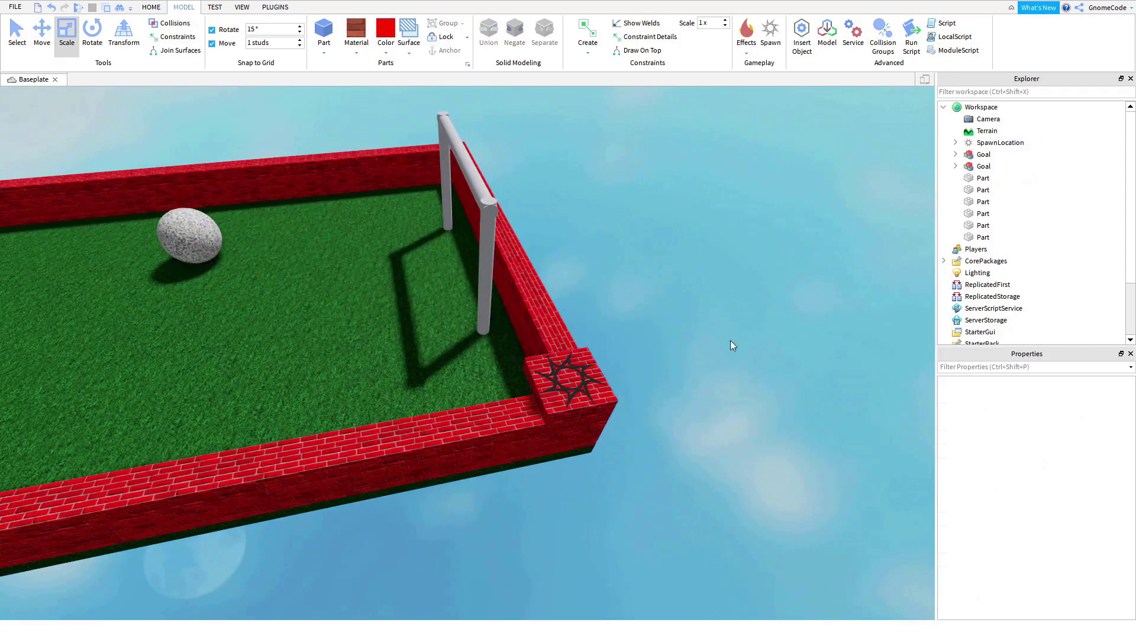
Step: Select the far side wall, examine its Behavior properties including Anchored, and deselect it
{"action": "right_click_drag", "start_coordinate": [491, 435], "coordinate": [521, 441]}
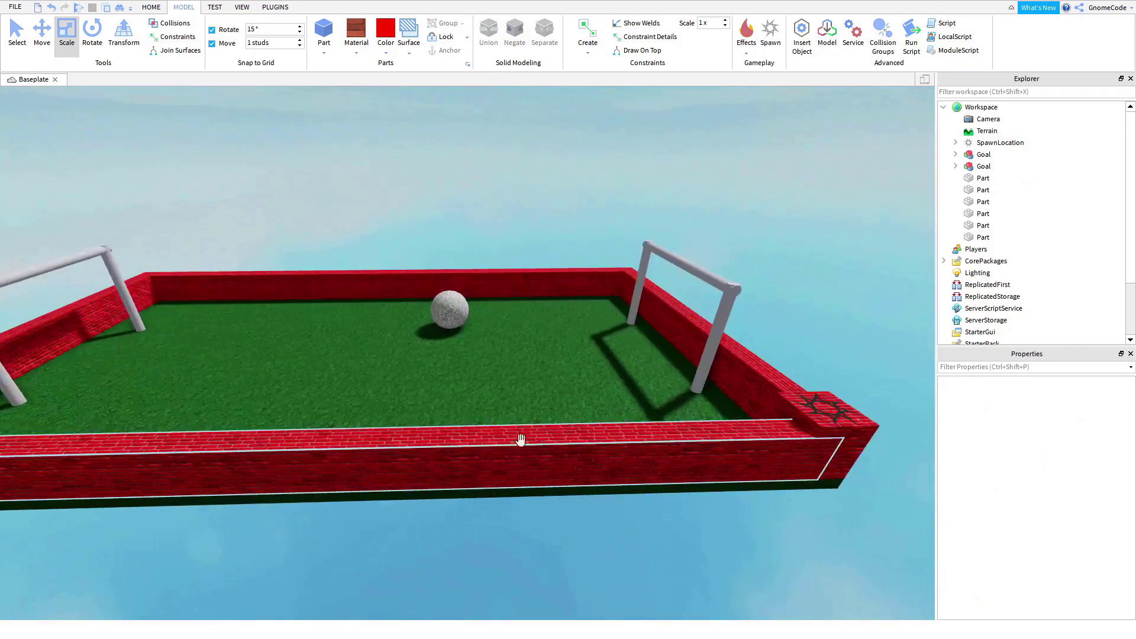
{"action": "right_click_drag", "start_coordinate": [563, 398], "coordinate": [562, 398]}
{"action": "left_click", "coordinate": [564, 310]}
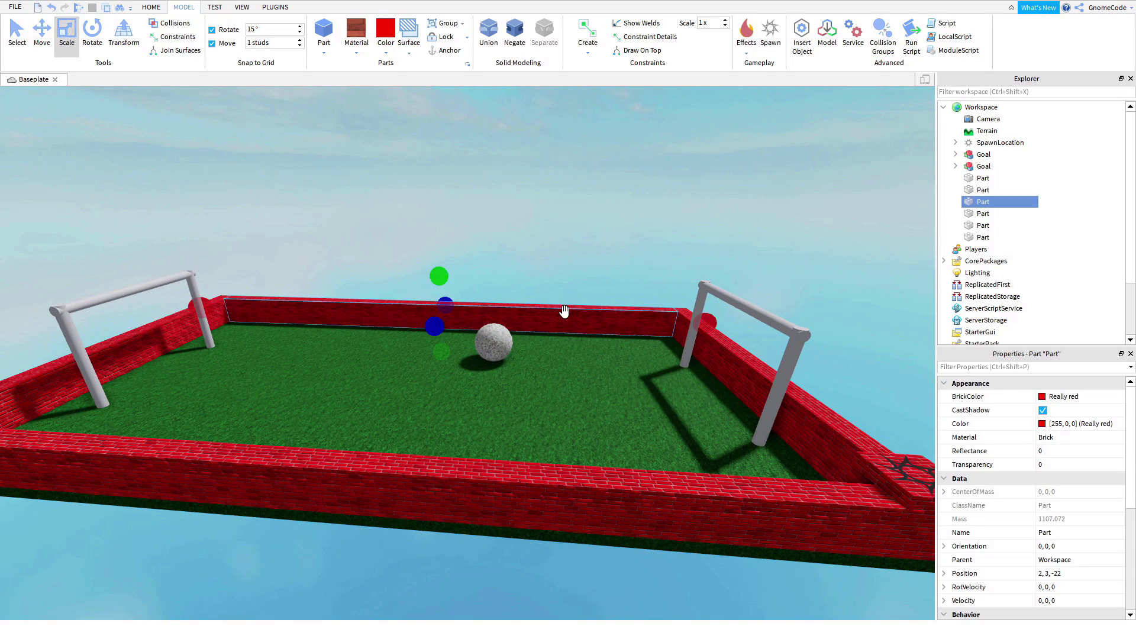
{"action": "scroll", "coordinate": [1067, 454], "scroll_direction": "down", "scroll_amount": 3}
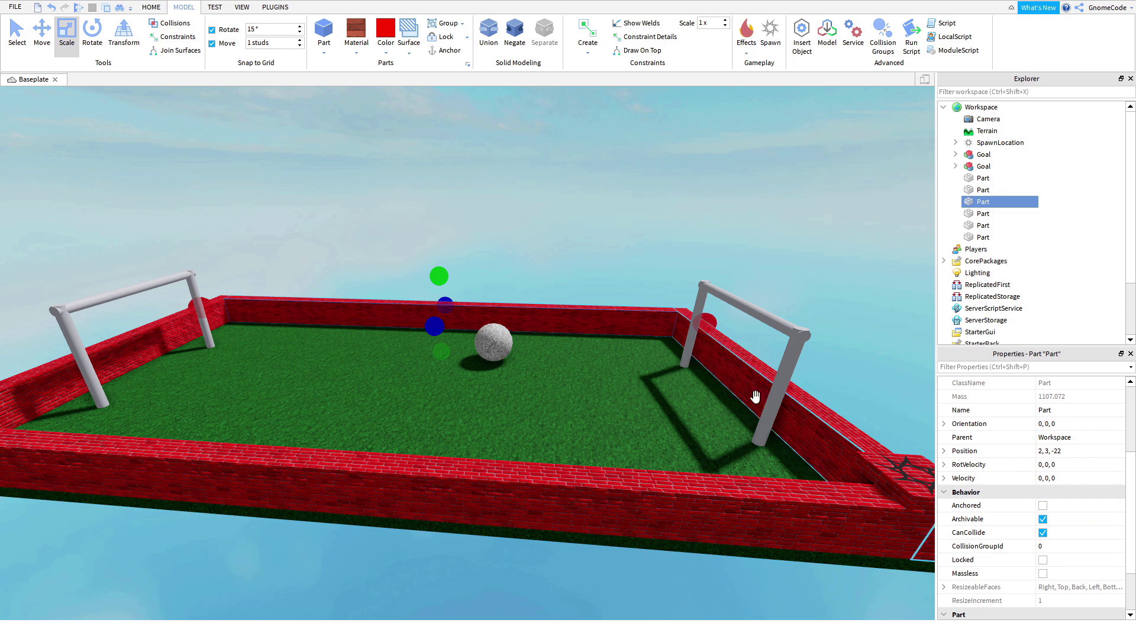
{"action": "left_click", "coordinate": [588, 247]}
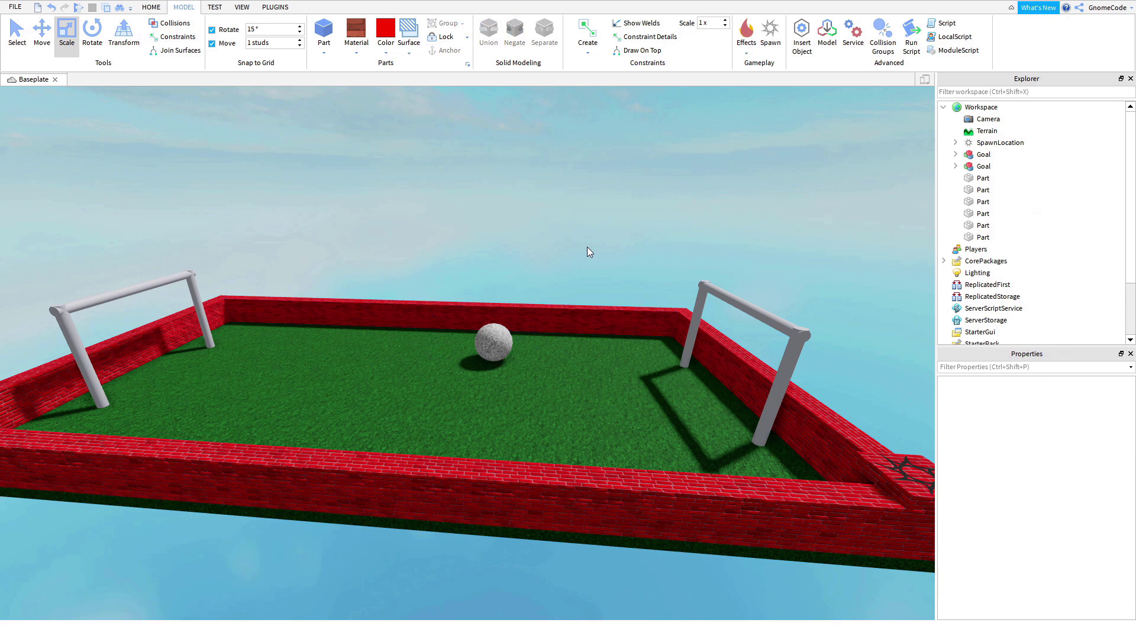
Step: Box-select the whole pitch with its walls, goals, ball and spawn location, and clear the selection
{"action": "scroll", "coordinate": [605, 246], "scroll_direction": "down", "scroll_amount": 6}
{"action": "scroll", "coordinate": [770, 207], "scroll_direction": "down", "scroll_amount": 1}
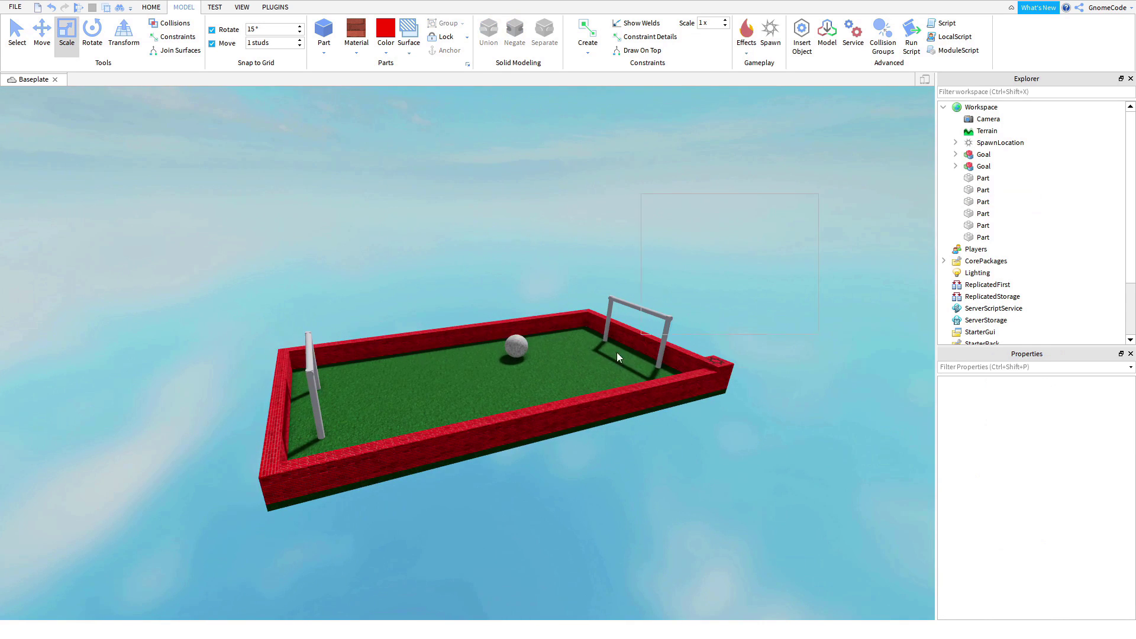
{"action": "left_click_drag", "start_coordinate": [616, 353], "coordinate": [311, 530]}
{"action": "mouse_move", "coordinate": [176, 531]}
{"action": "left_mouse_down"}
{"action": "mouse_move", "coordinate": [153, 512]}
{"action": "mouse_move", "coordinate": [195, 520]}
{"action": "left_mouse_up"}
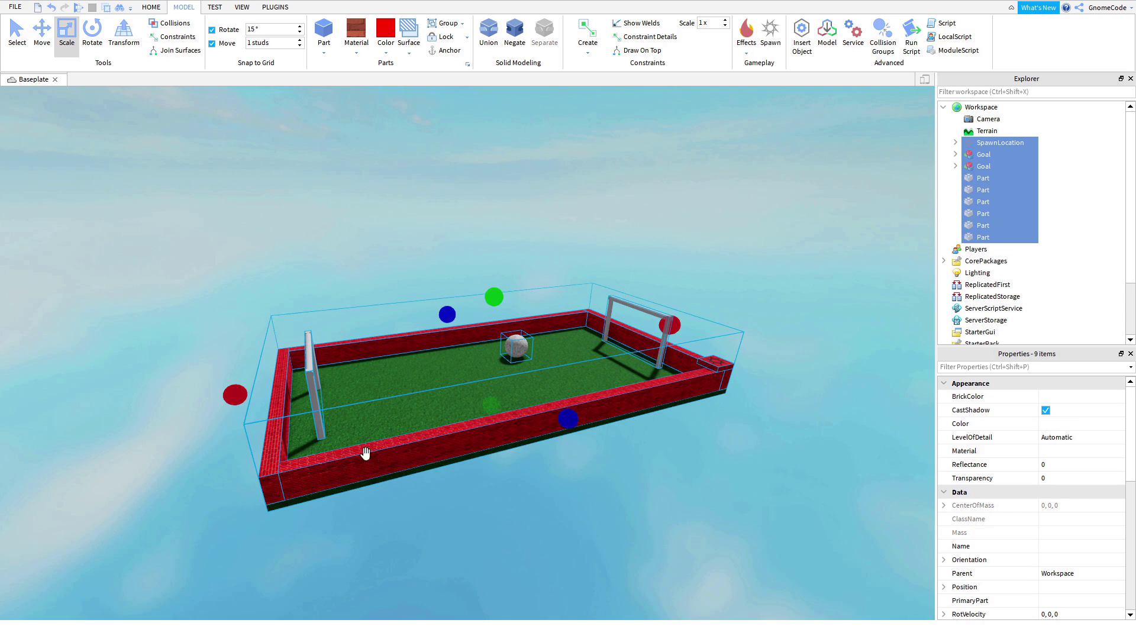
{"action": "left_click", "coordinate": [831, 312]}
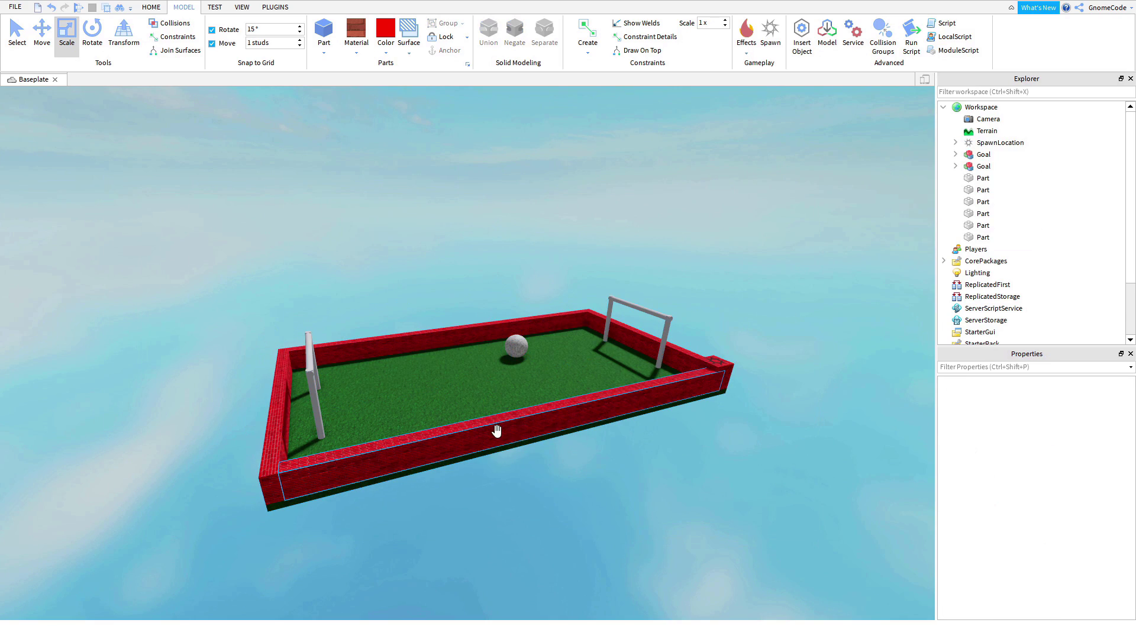
Step: Select all four brick walls around the pitch together and turn on their Anchored property
{"action": "scroll", "coordinate": [541, 441], "scroll_direction": "up", "scroll_amount": 5}
{"action": "left_click", "coordinate": [574, 424]}
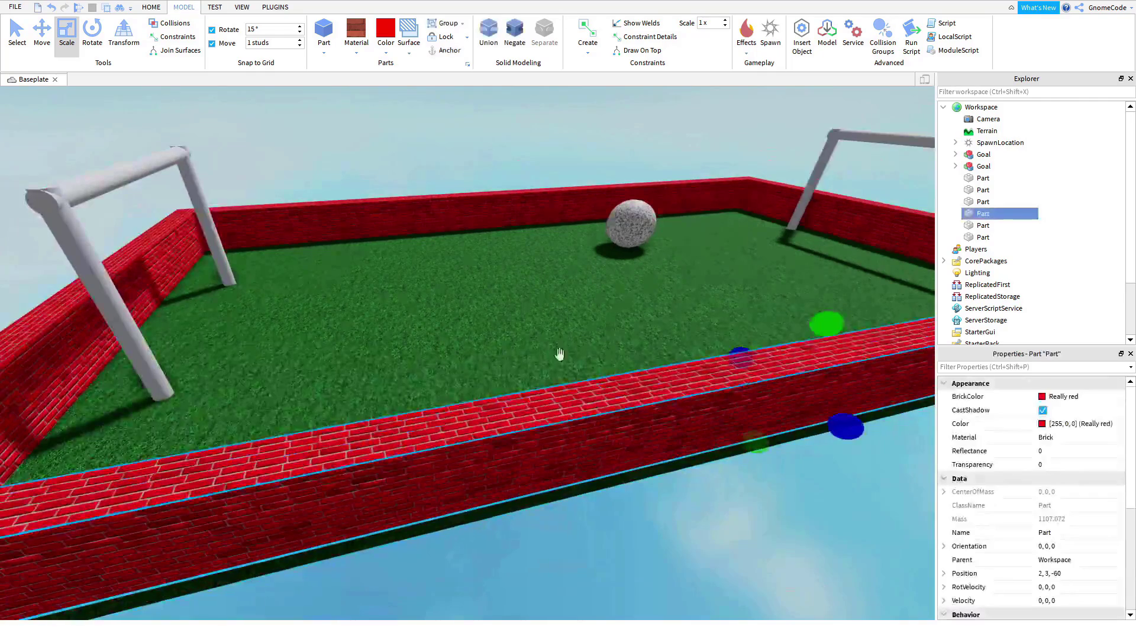
{"action": "right_click_drag", "start_coordinate": [514, 301], "coordinate": [522, 304]}
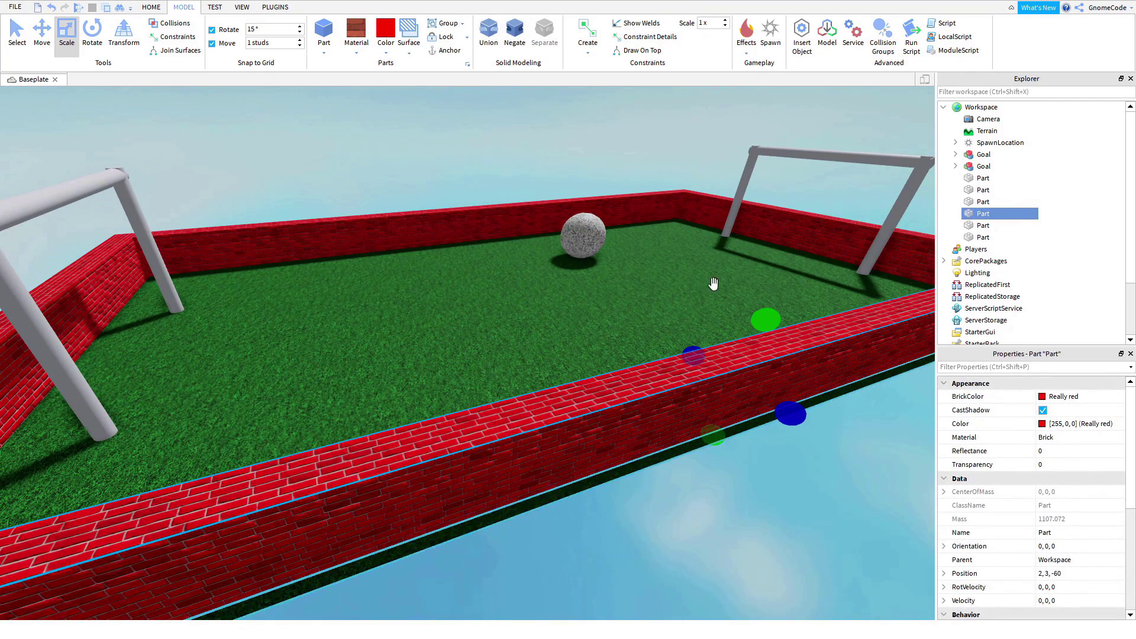
{"action": "left_click", "coordinate": [710, 207], "text": "ctrl"}
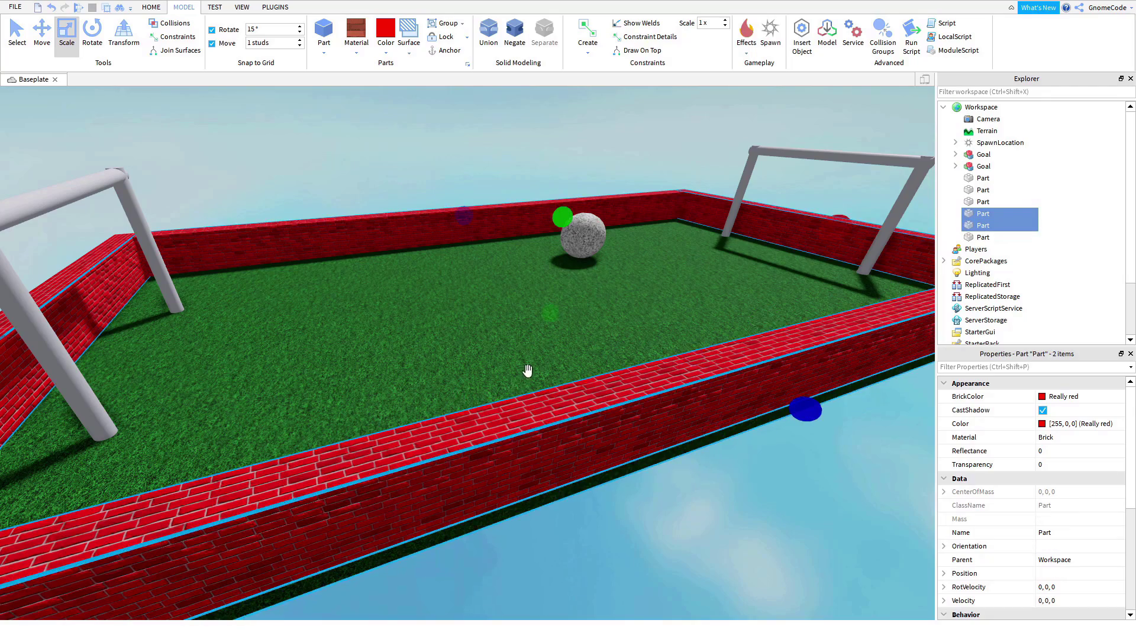
{"action": "right_click_drag", "start_coordinate": [527, 370], "coordinate": [444, 314]}
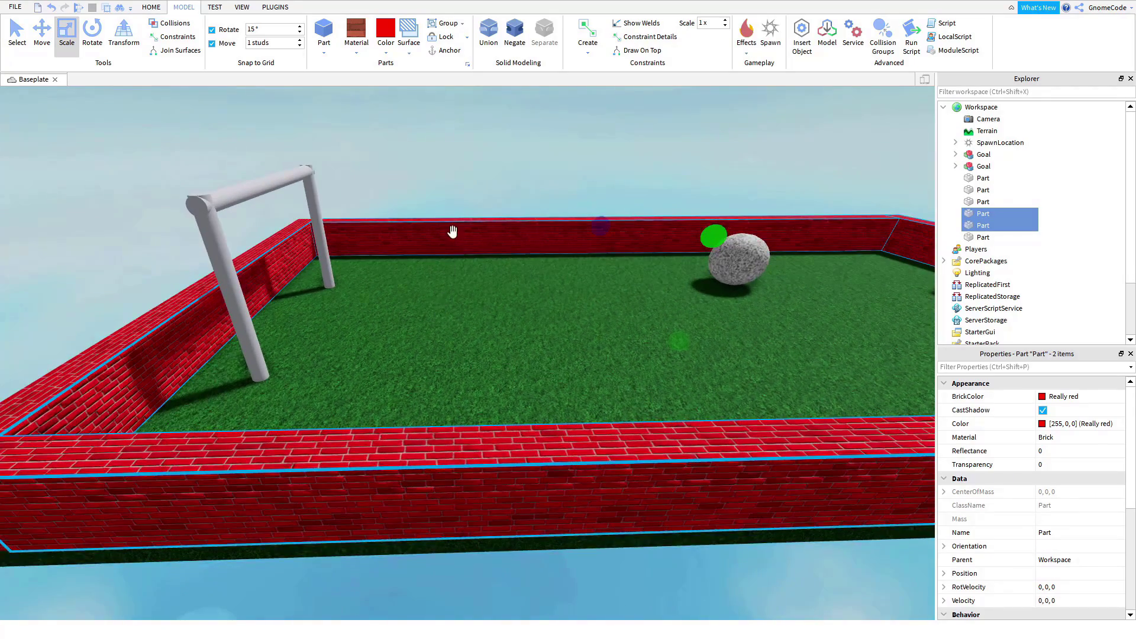
{"action": "right_click_drag", "start_coordinate": [468, 377], "coordinate": [354, 319]}
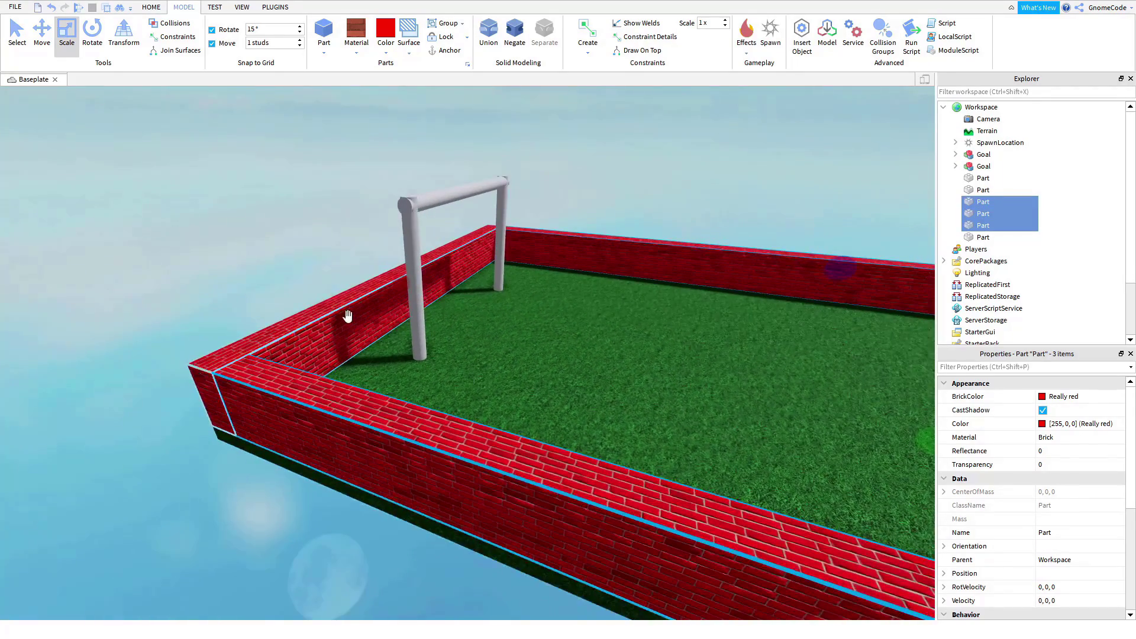
{"action": "left_click", "coordinate": [347, 317], "text": "ctrl"}
{"action": "right_click_drag", "start_coordinate": [600, 355], "coordinate": [609, 355]}
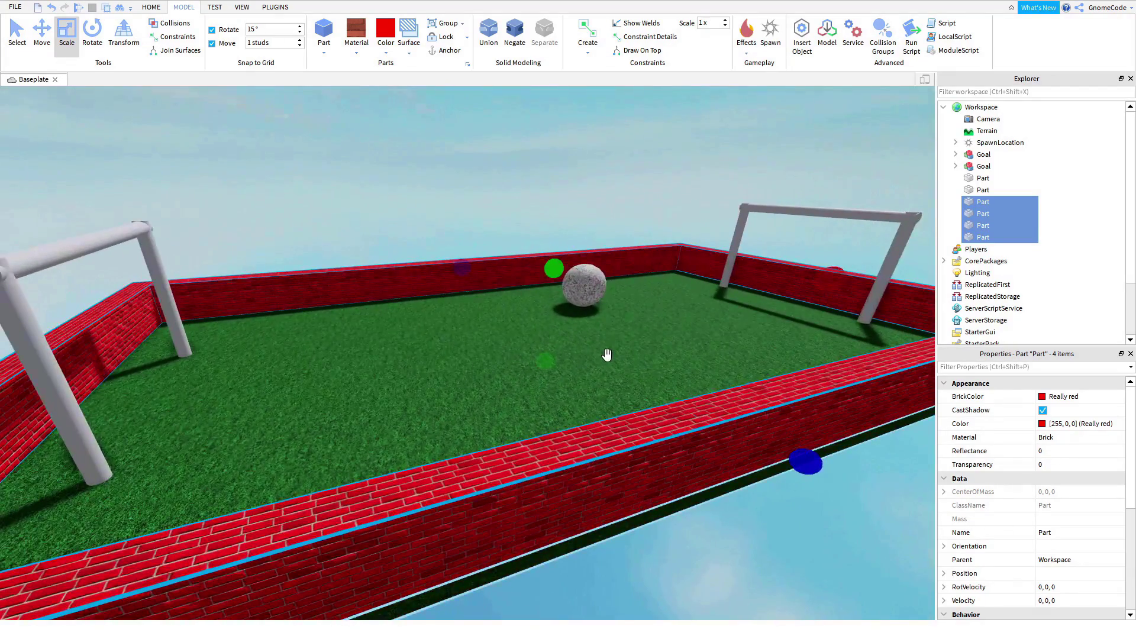
{"action": "scroll", "coordinate": [1046, 463], "scroll_direction": "down", "scroll_amount": 4}
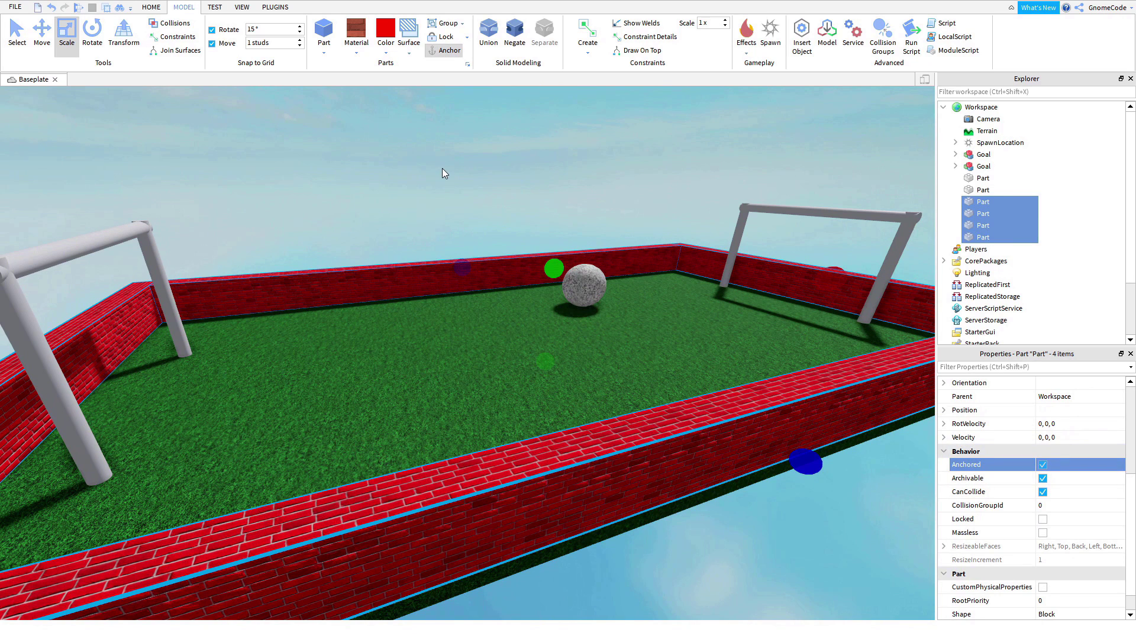
Step: Group the four selected walls into one model, name it Wall, and clear the selection
{"action": "key", "text": "ctrl+g"}
{"action": "left_click", "coordinate": [1027, 436]}
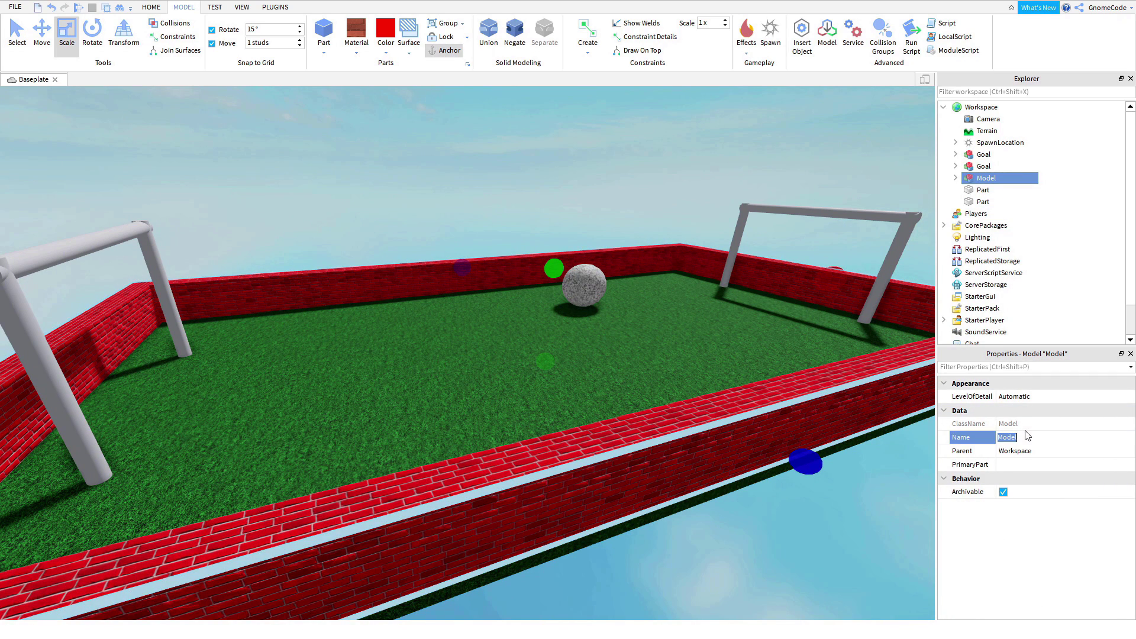
{"action": "type", "text": "Wall"}
{"action": "key", "text": "Return"}
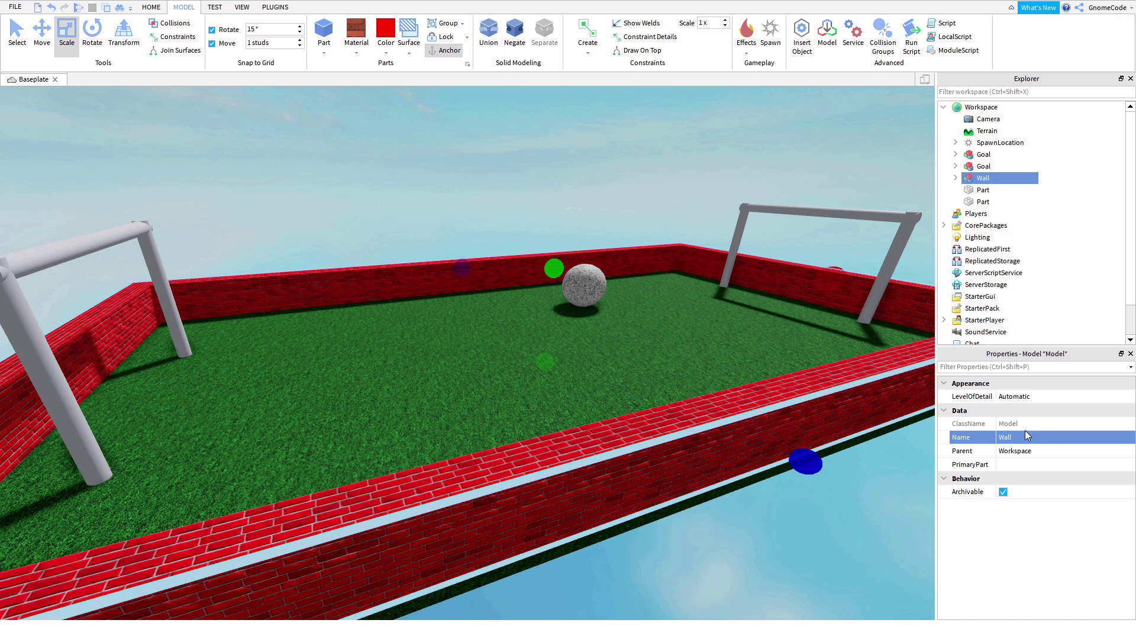
{"action": "left_click", "coordinate": [505, 179]}
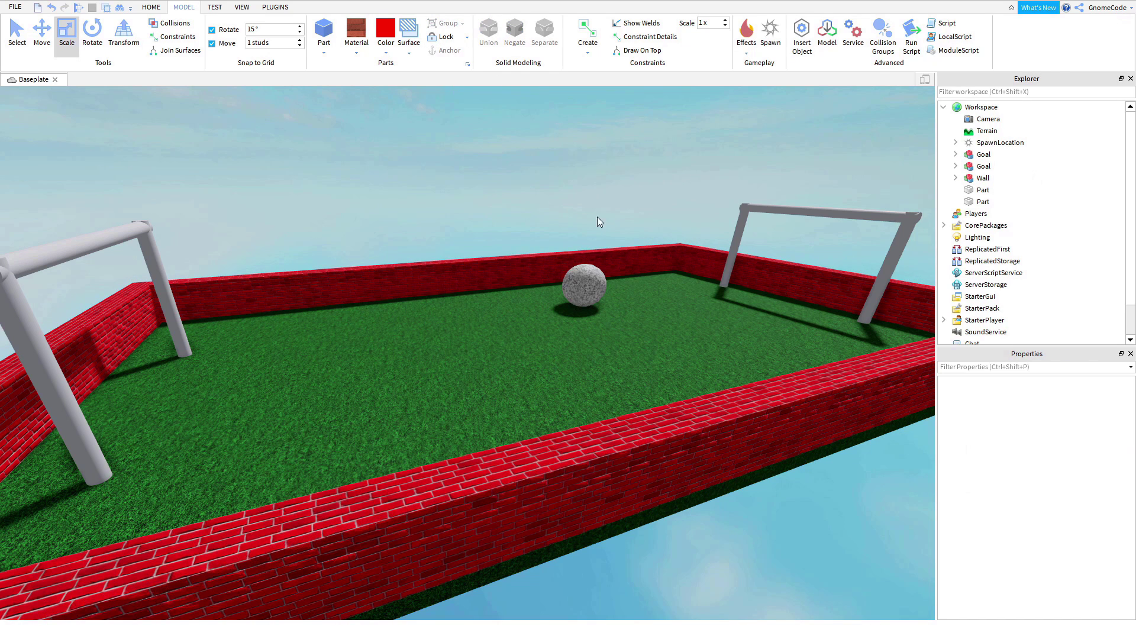
Step: Playtest the game, walk the character off the spawn pad onto the pitch, and stop the simulation
{"action": "mouse_move", "coordinate": [598, 216]}
{"action": "right_mouse_down"}
{"action": "mouse_move", "coordinate": [609, 217]}
{"action": "mouse_move", "coordinate": [590, 215]}
{"action": "right_mouse_up"}
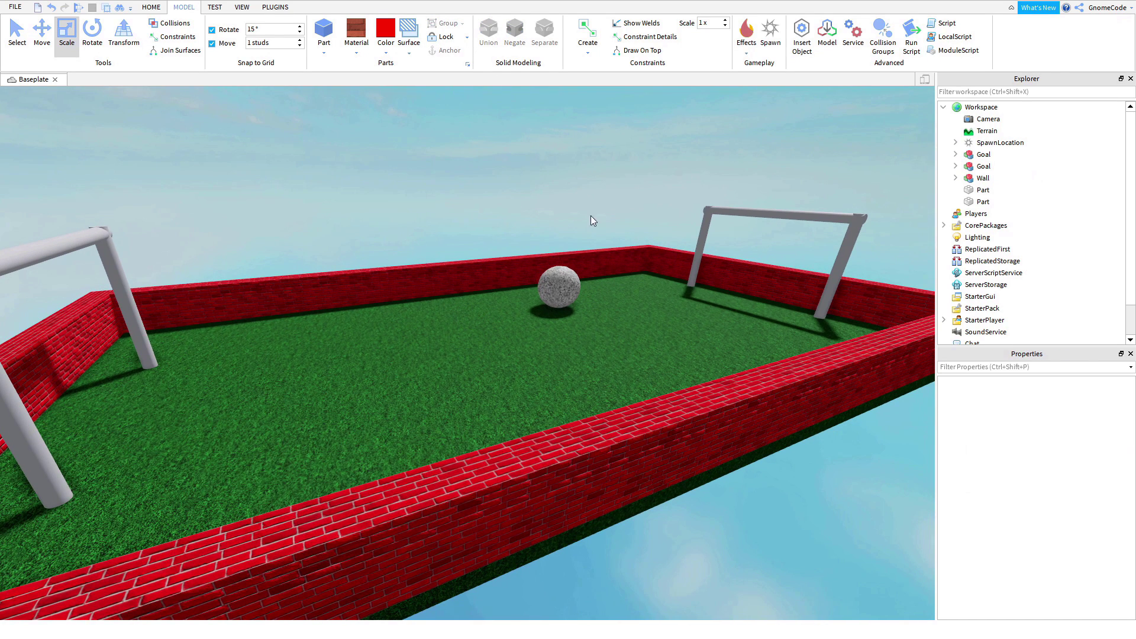
{"action": "left_click", "coordinate": [216, 7]}
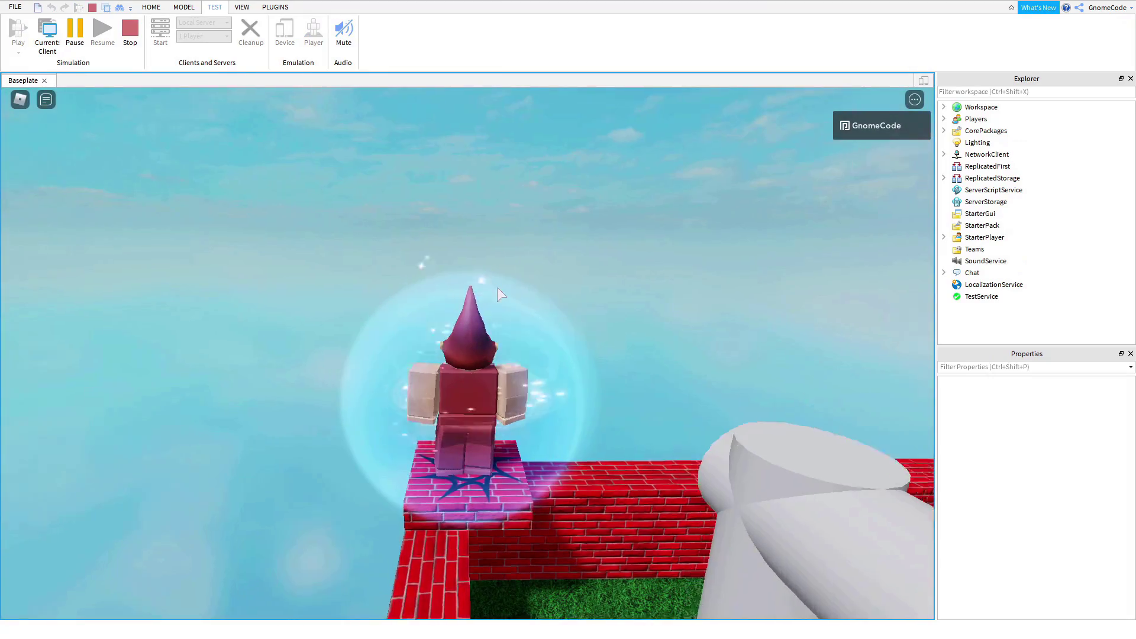
{"action": "right_click_drag", "start_coordinate": [497, 286], "coordinate": [496, 285]}
{"action": "key", "text": "w"}
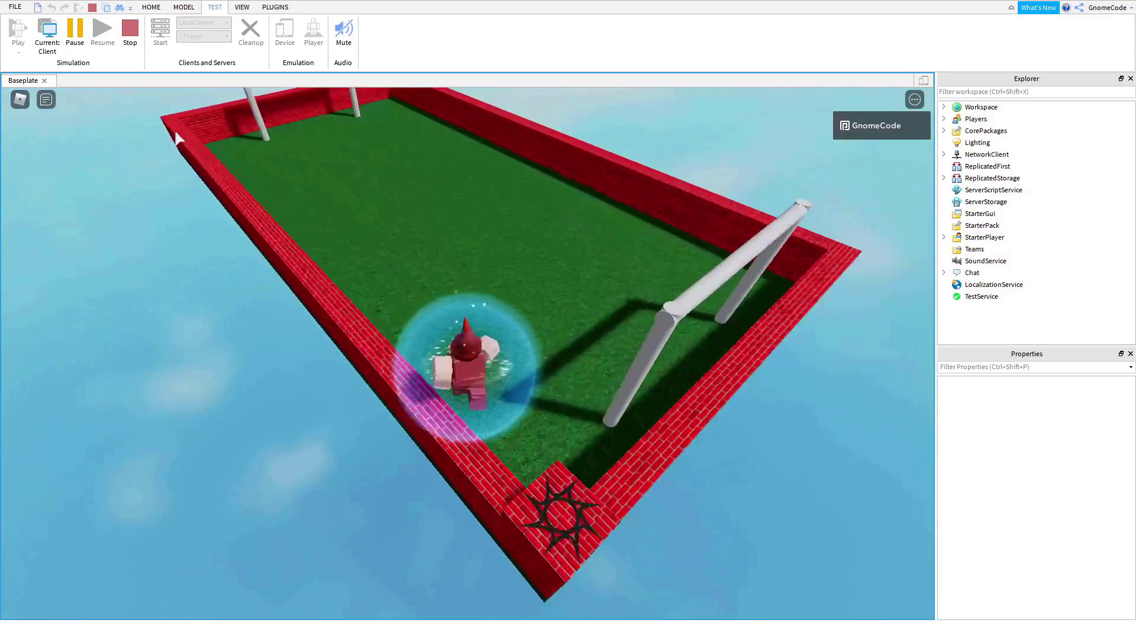
{"action": "left_click", "coordinate": [129, 39]}
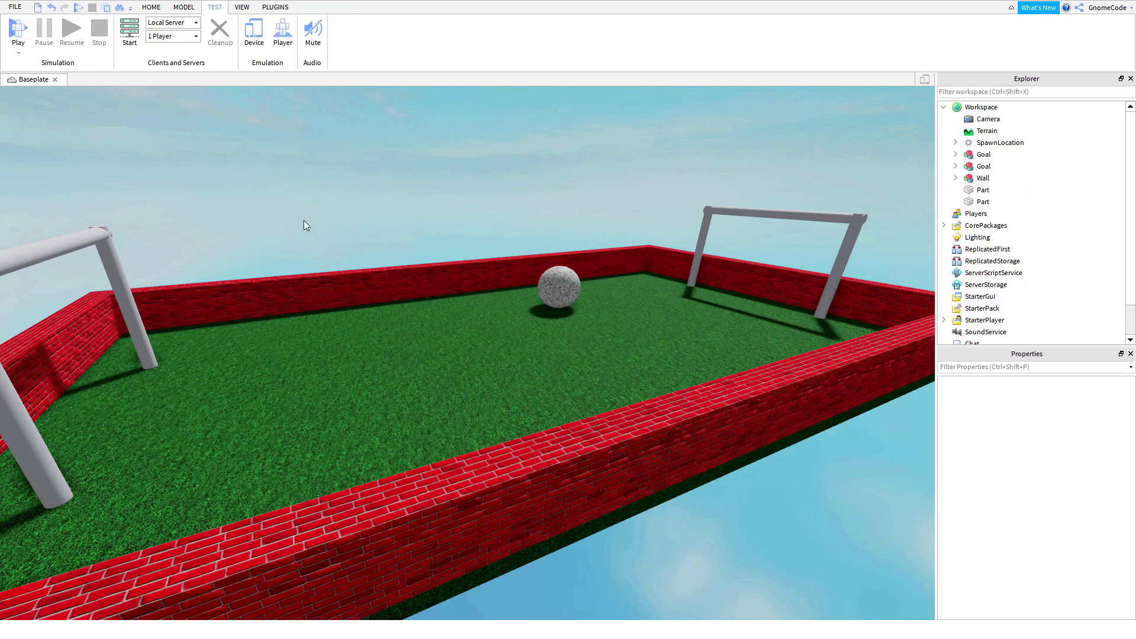
Step: Examine the grass field's Anchored and CanCollide properties, and turn off Anchored for the ball
{"action": "left_click", "coordinate": [507, 382]}
{"action": "scroll", "coordinate": [1090, 519], "scroll_direction": "down", "scroll_amount": 3}
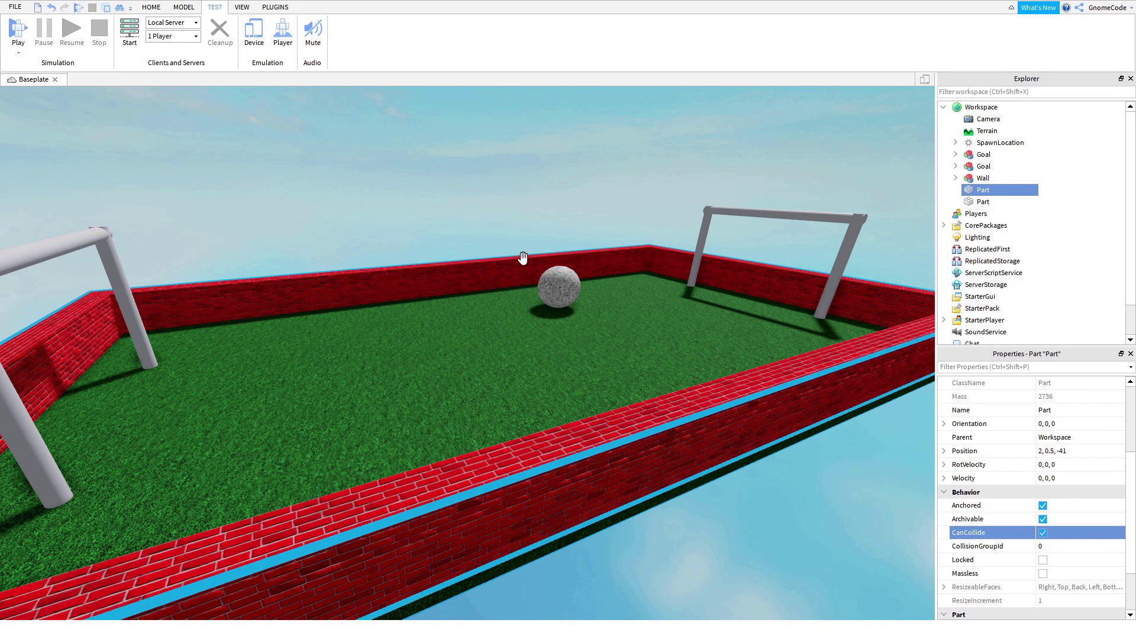
{"action": "left_click", "coordinate": [565, 286]}
{"action": "left_click", "coordinate": [1042, 506]}
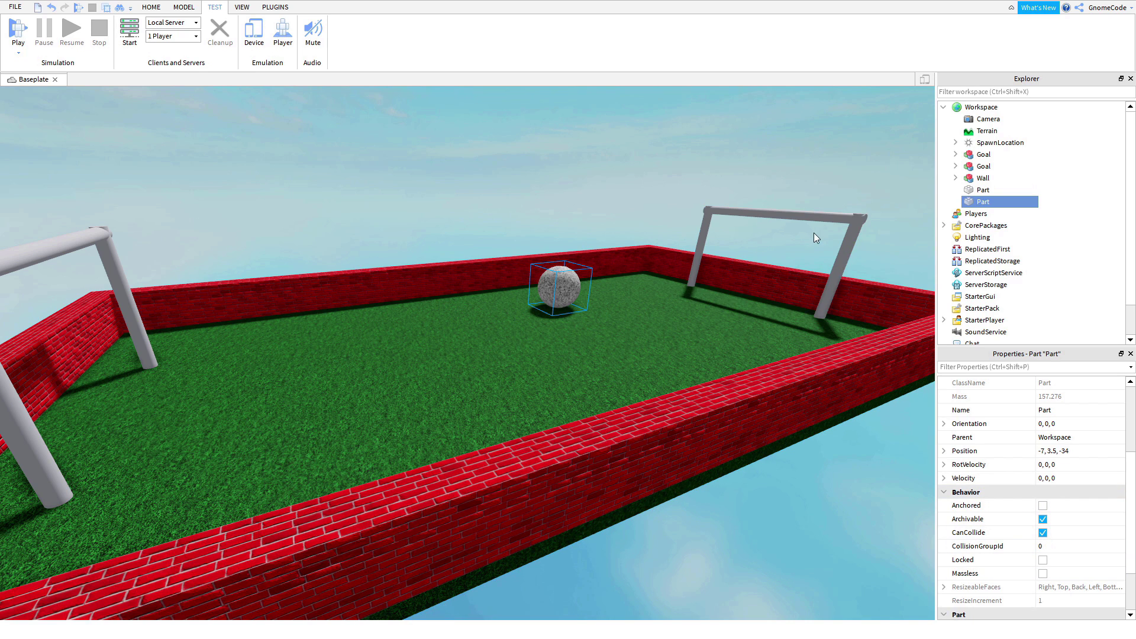
Step: Expand the Wall model, examine the Behavior properties of three of its parts, then collapse it and clear the selection
{"action": "left_click", "coordinate": [956, 177]}
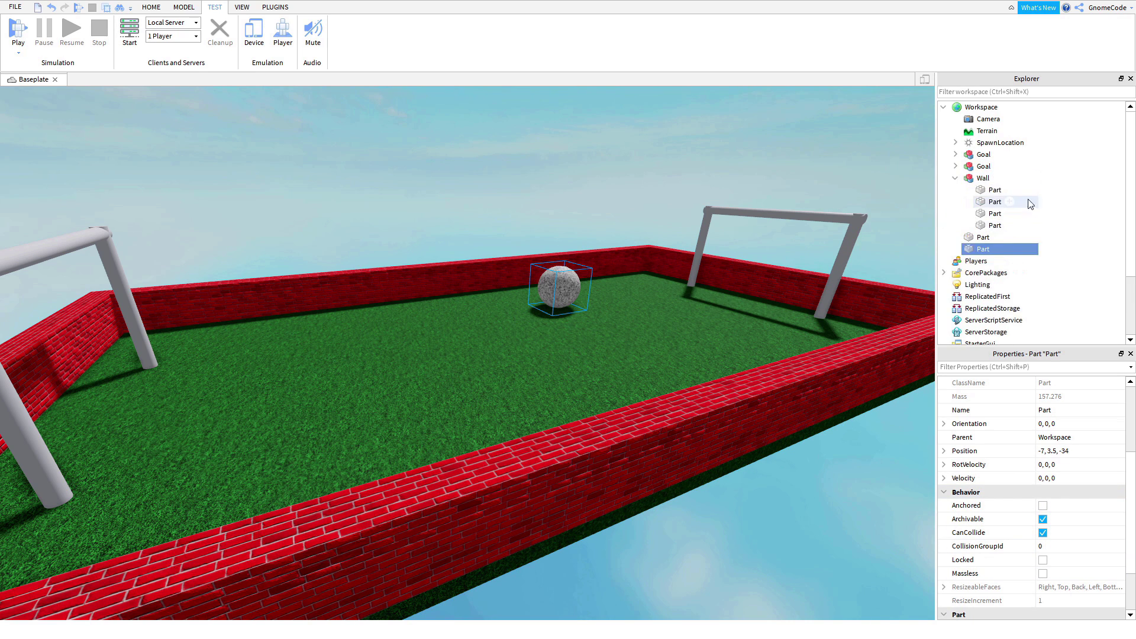
{"action": "left_click_drag", "start_coordinate": [1014, 211], "coordinate": [985, 220]}
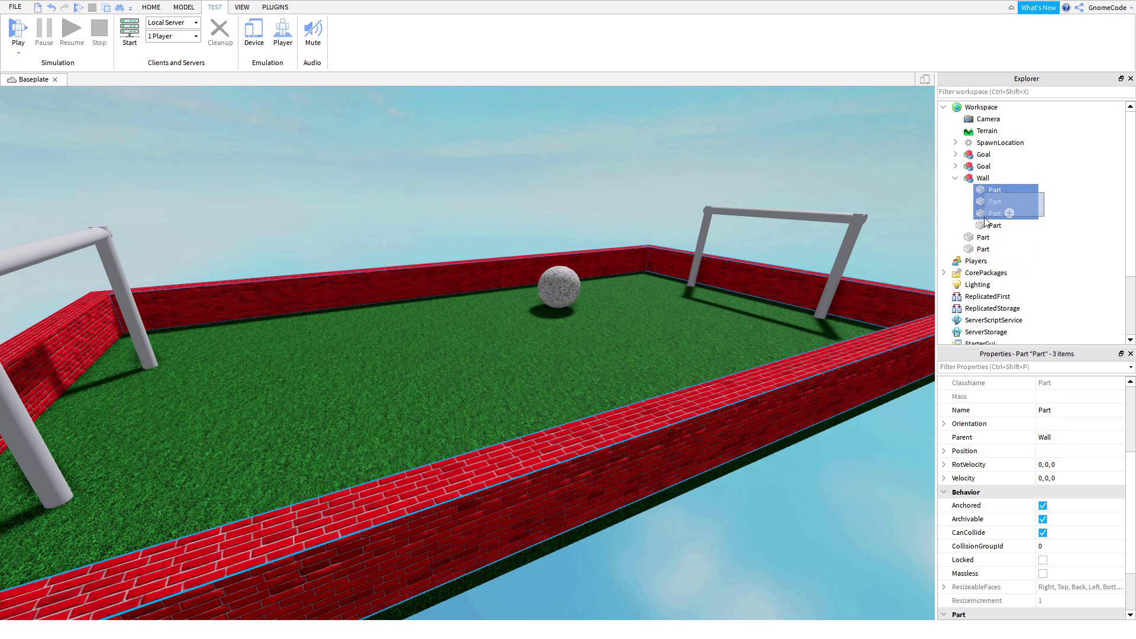
{"action": "left_click", "coordinate": [955, 178]}
{"action": "left_click", "coordinate": [654, 122]}
Step: Start a new playtest, walk the character from the spawn pad to the ball, and push the ball around the pitch
{"action": "left_click", "coordinate": [17, 30]}
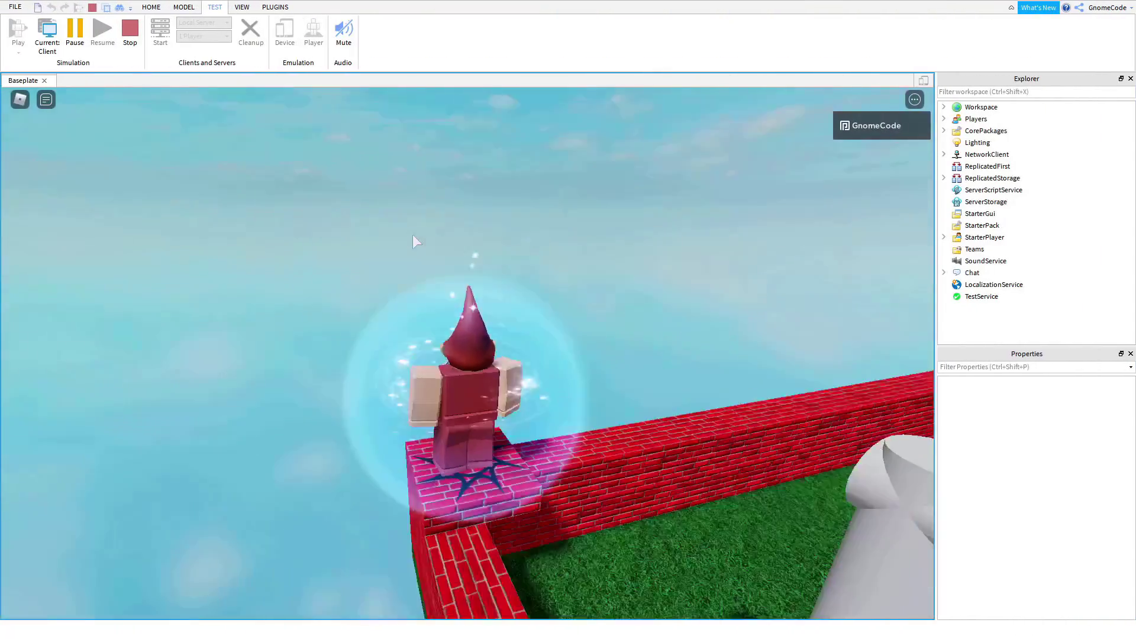
{"action": "key", "text": "w"}
{"action": "right_click_drag", "start_coordinate": [413, 235], "coordinate": [413, 235]}
{"action": "key", "text": "w"}
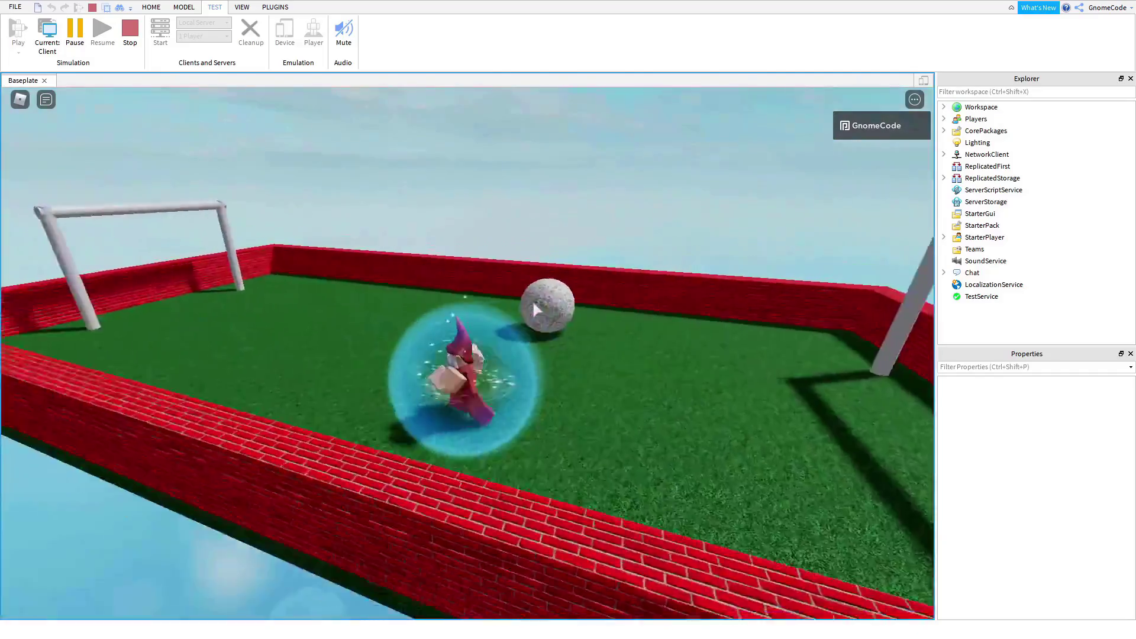
{"action": "right_click_drag", "start_coordinate": [537, 303], "coordinate": [537, 303]}
{"action": "key", "text": "w"}
{"action": "key", "text": "w"}
{"action": "key", "text": "w"}
{"action": "key", "text": "s"}
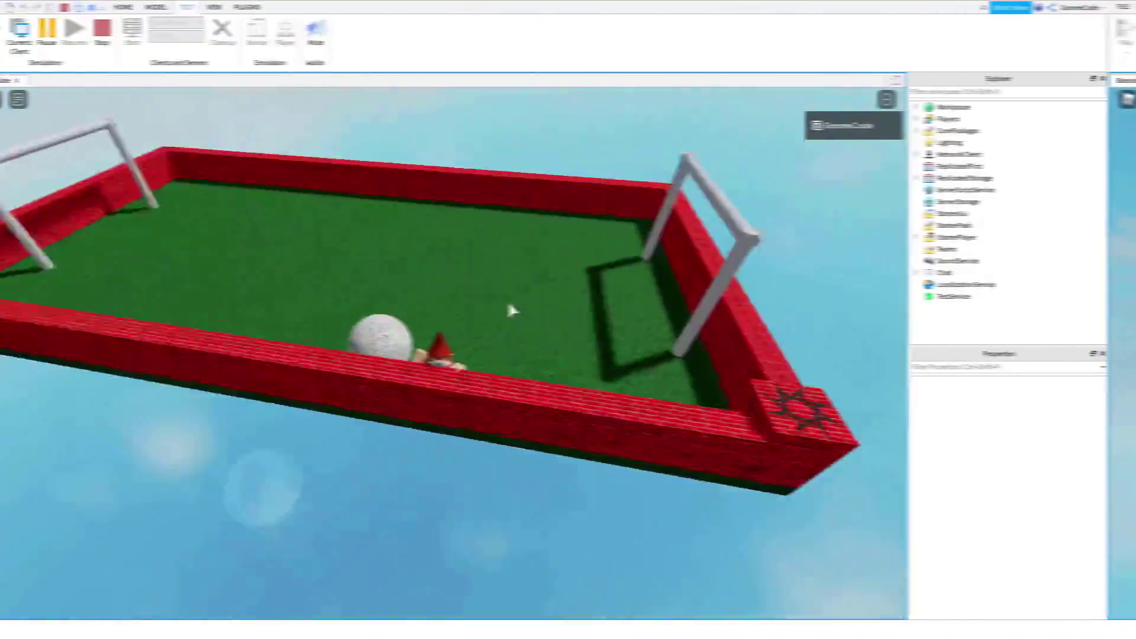
Step: Walk the character to the edge of the pitch and jump onto the top of the side wall, facing the camera
{"action": "scroll", "coordinate": [535, 301], "scroll_direction": "up", "scroll_amount": 3}
{"action": "right_click_drag", "start_coordinate": [535, 300], "coordinate": [545, 307]}
{"action": "key", "text": "w"}
{"action": "key", "text": "s"}
{"action": "key", "text": "space"}
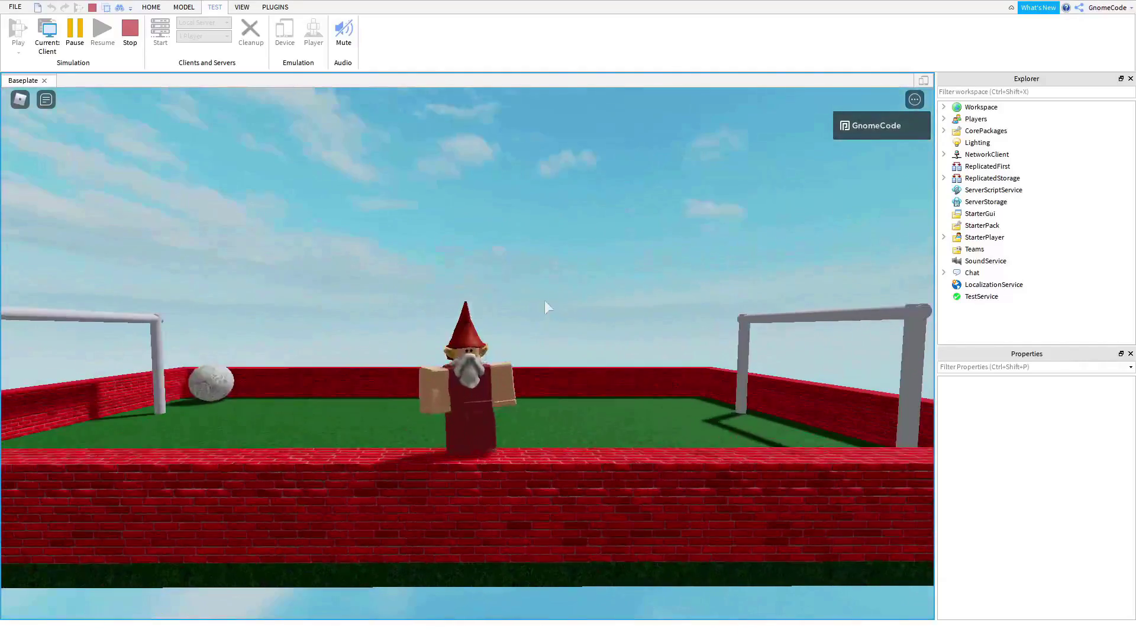
Step: Send an emote command beginning with "/e wa" in the in-game chat and view the character up close
{"action": "key", "text": "slash"}
{"action": "type", "text": "/e wa"}
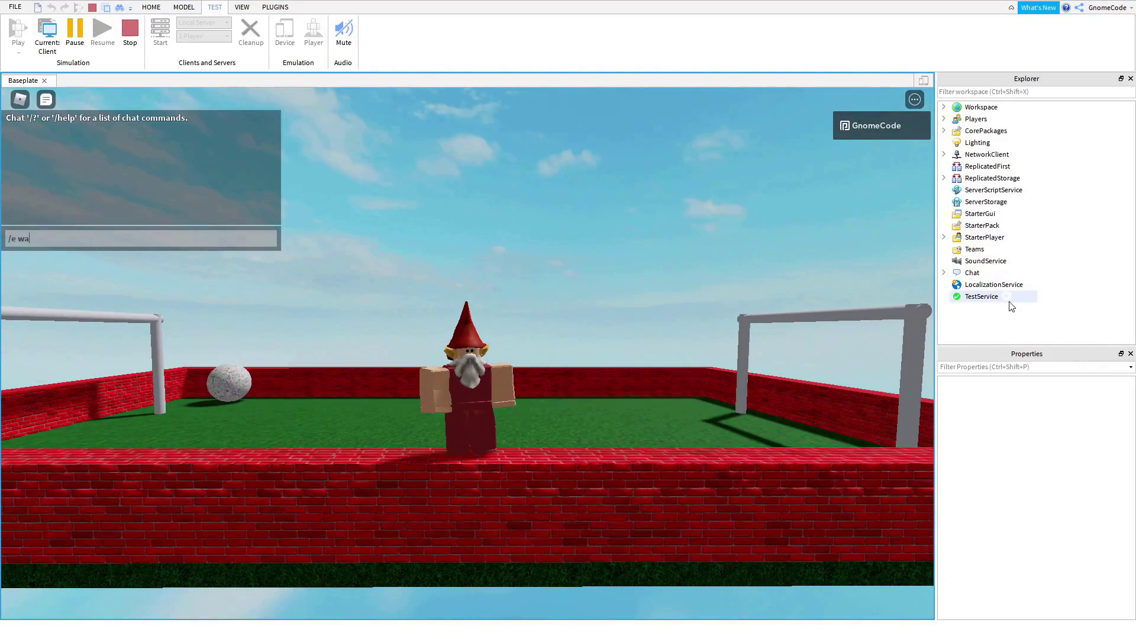
{"action": "scroll", "coordinate": [805, 400], "scroll_direction": "up", "scroll_amount": 3}
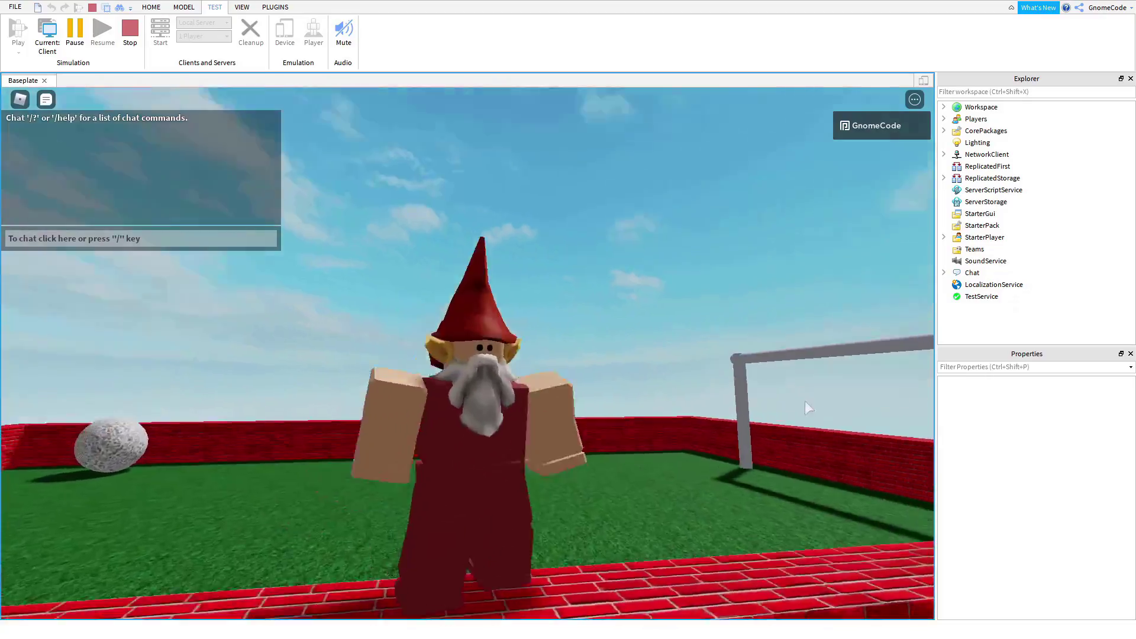